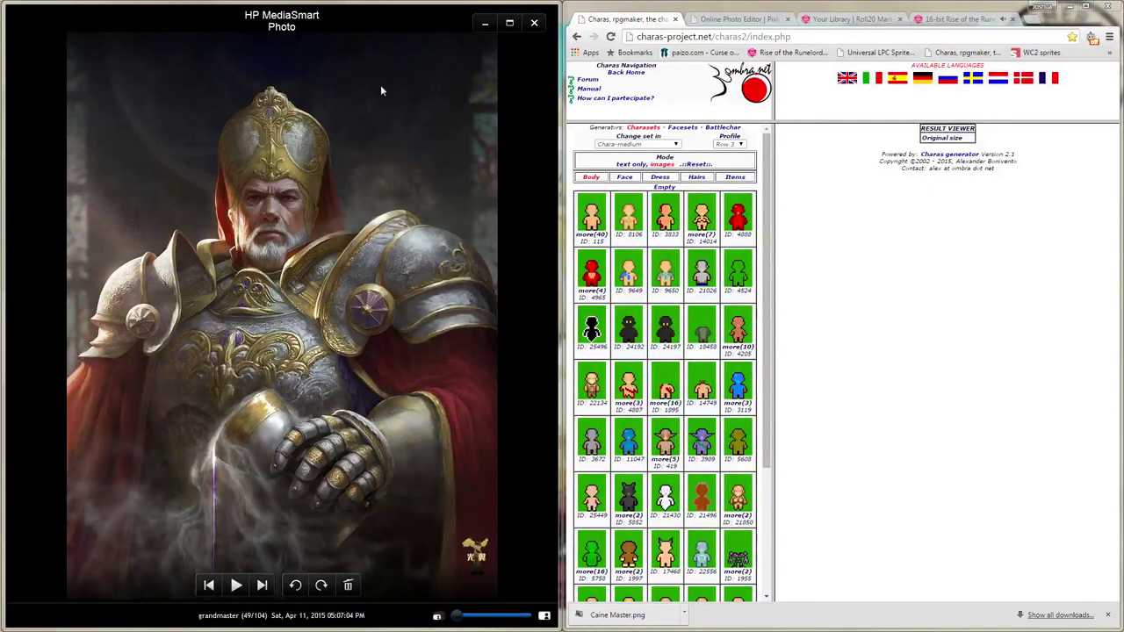
Step: Back in the character generator, pick a bare base body from the first body's versions
click(668, 38)
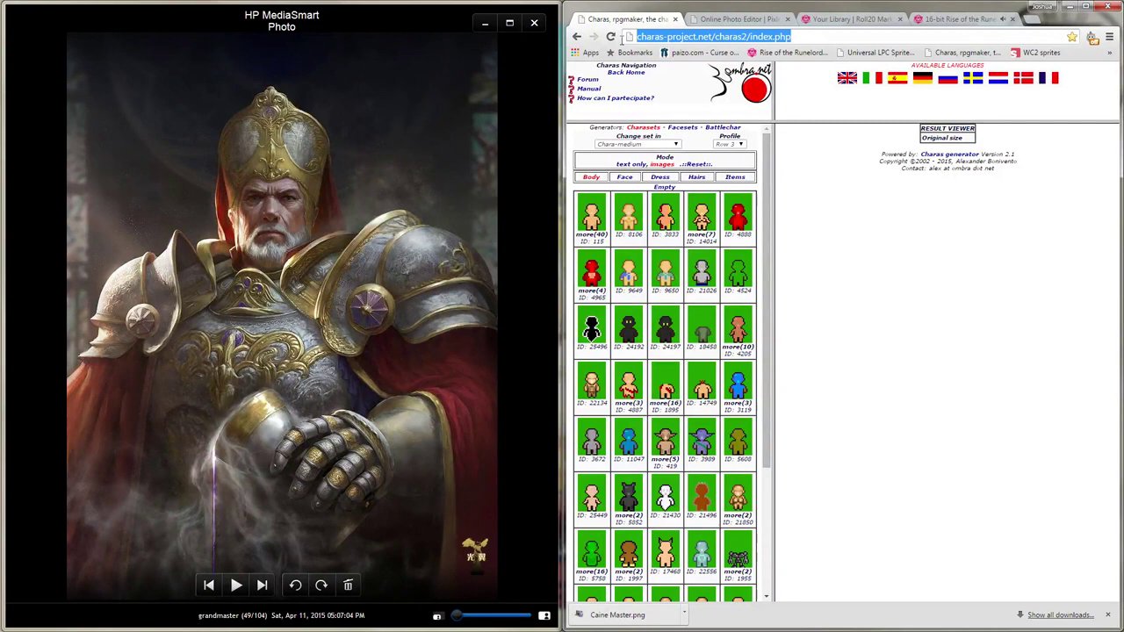
click(811, 36)
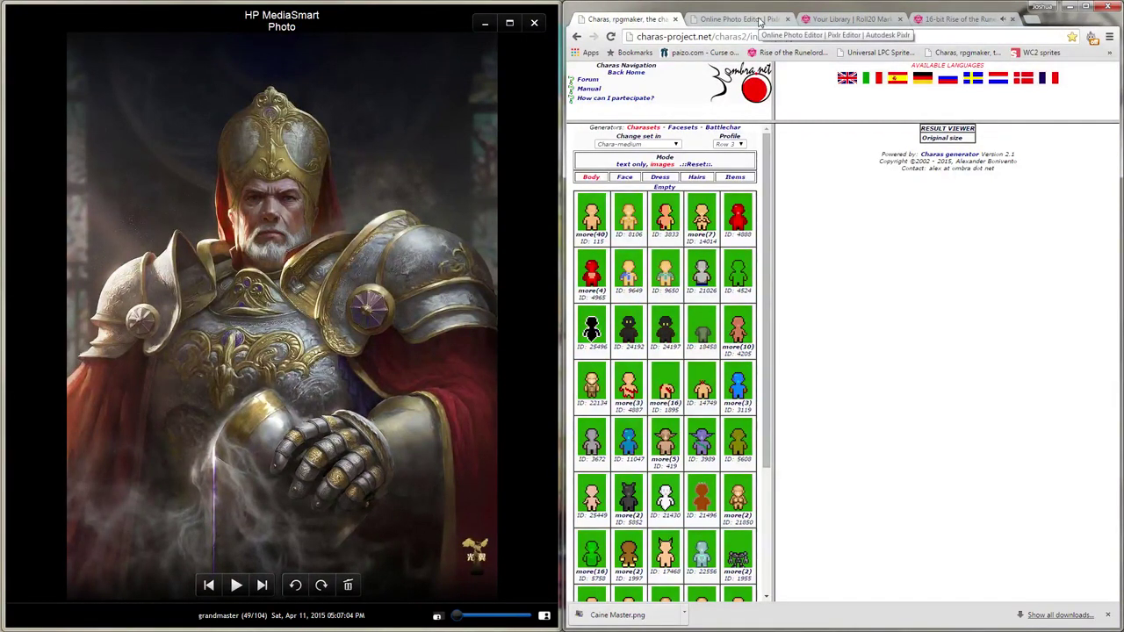
click(738, 18)
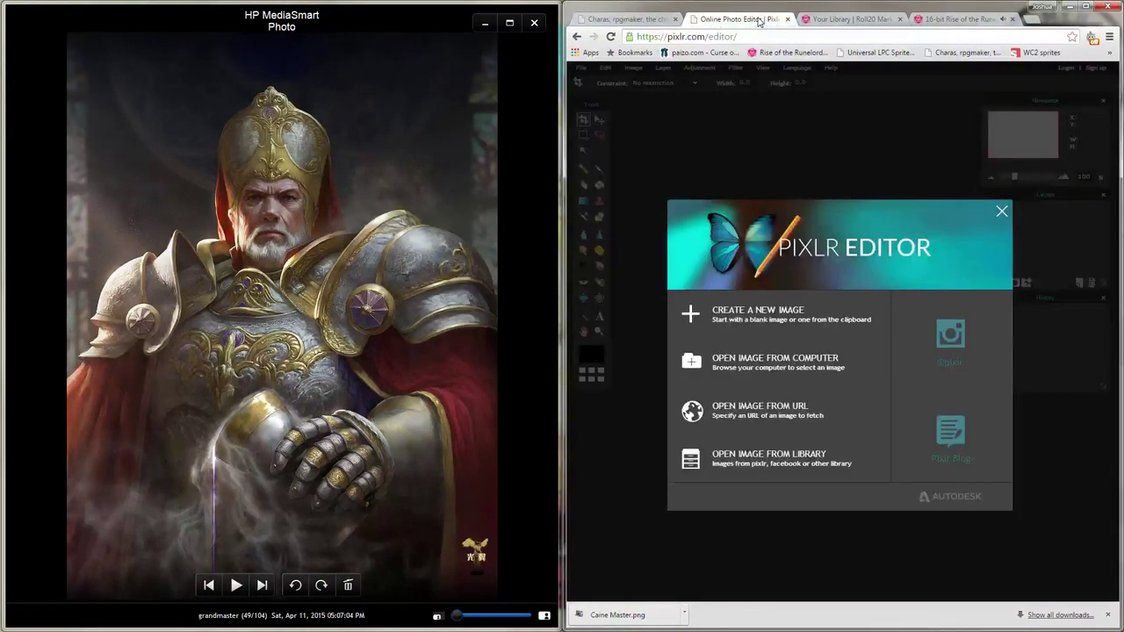
click(863, 20)
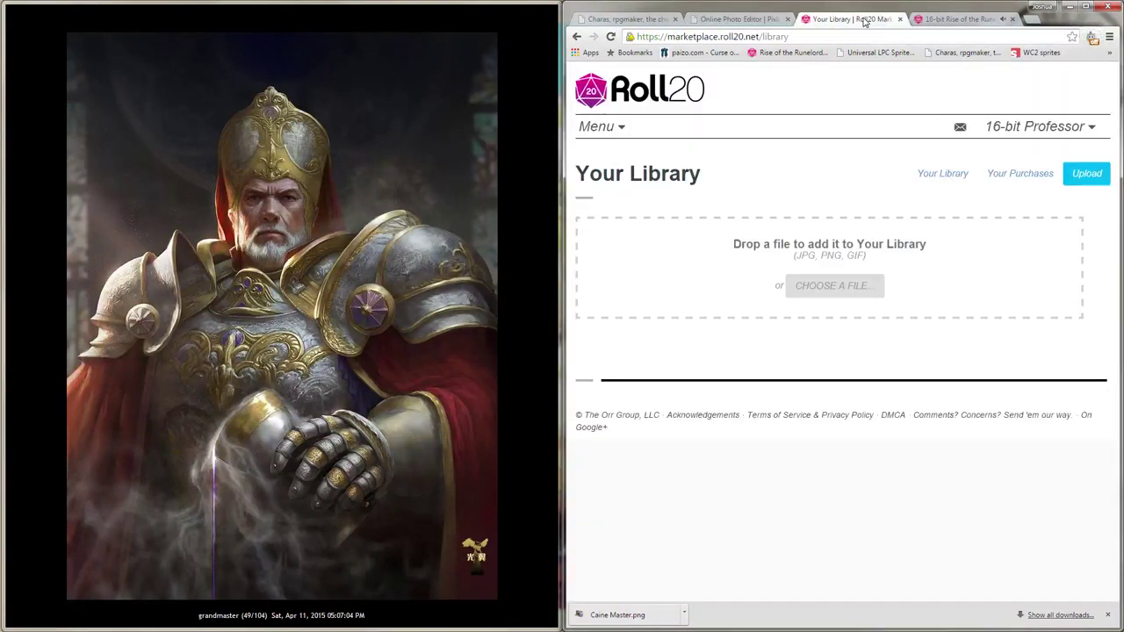
click(962, 21)
click(603, 20)
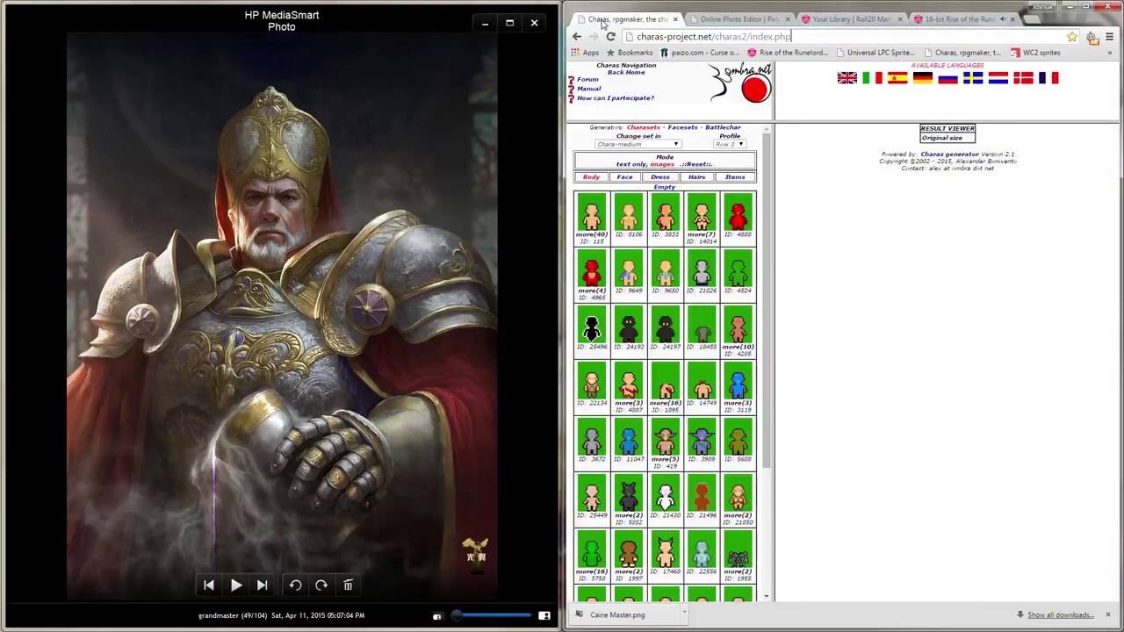
click(592, 230)
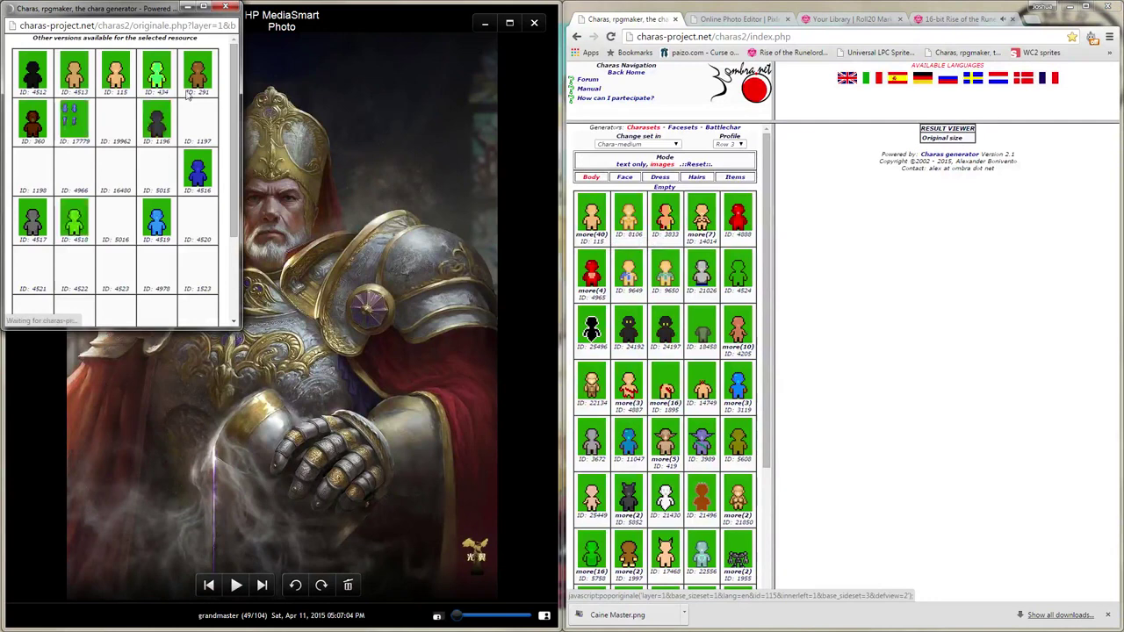
click(72, 81)
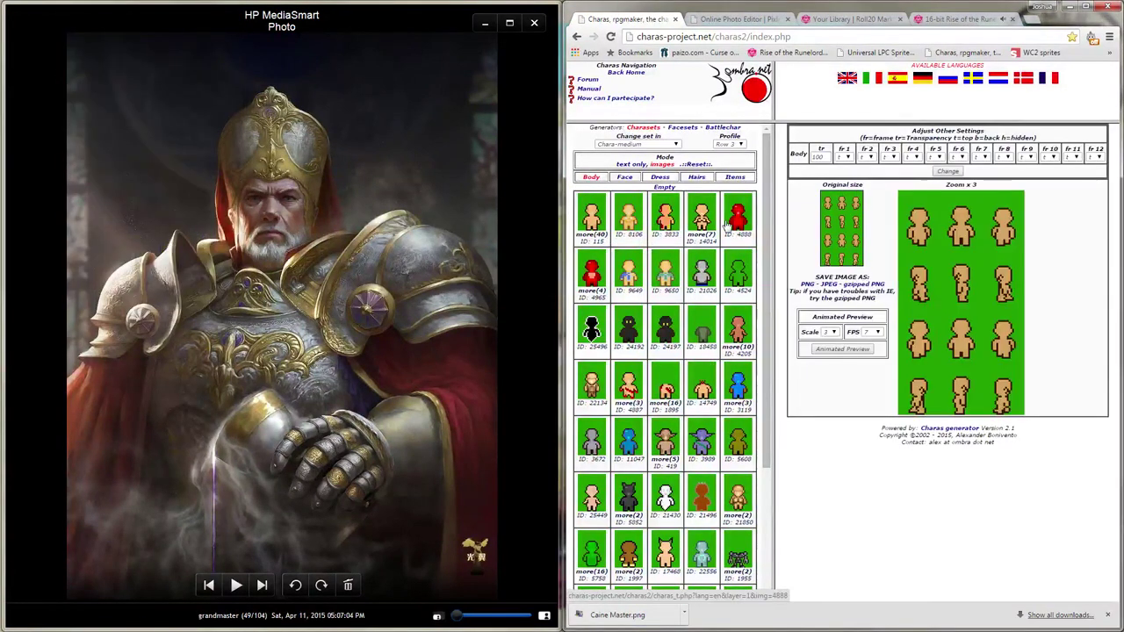
Step: Browse the face and item sprites, then apply grey-haired face 5458 from face 5047's versions
click(628, 179)
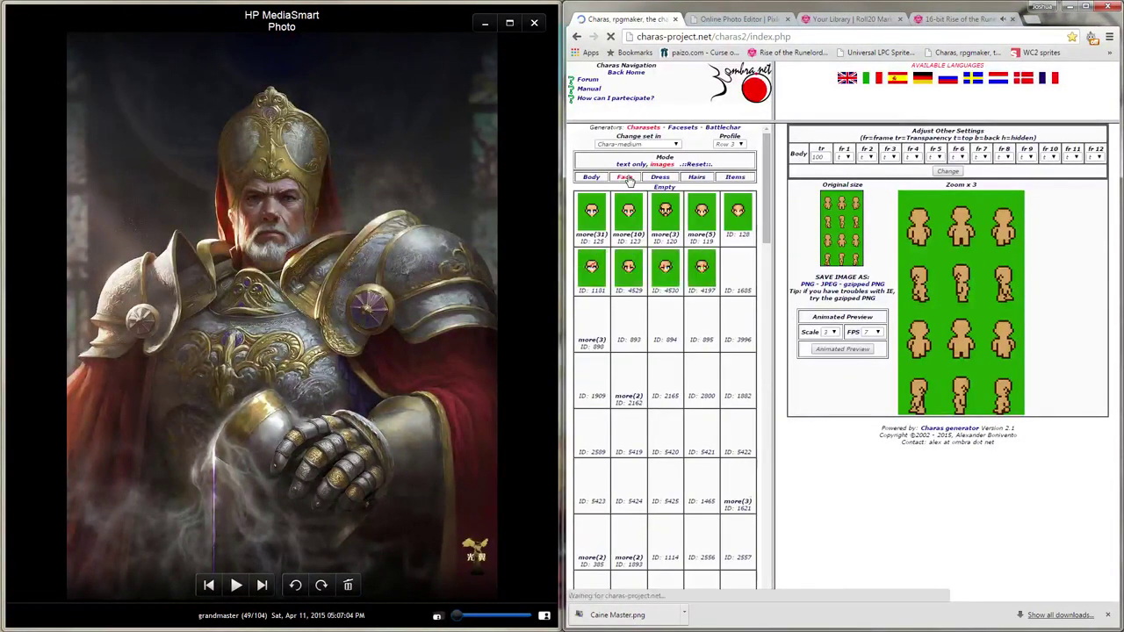
scroll(702, 314, down, 5)
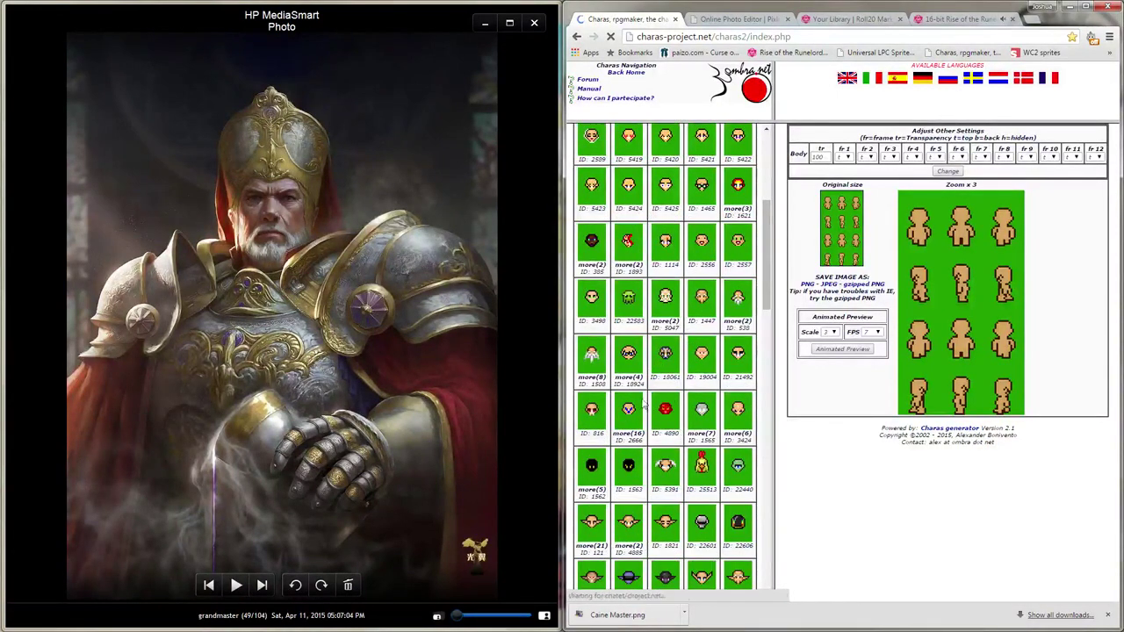
scroll(737, 141, up, 5)
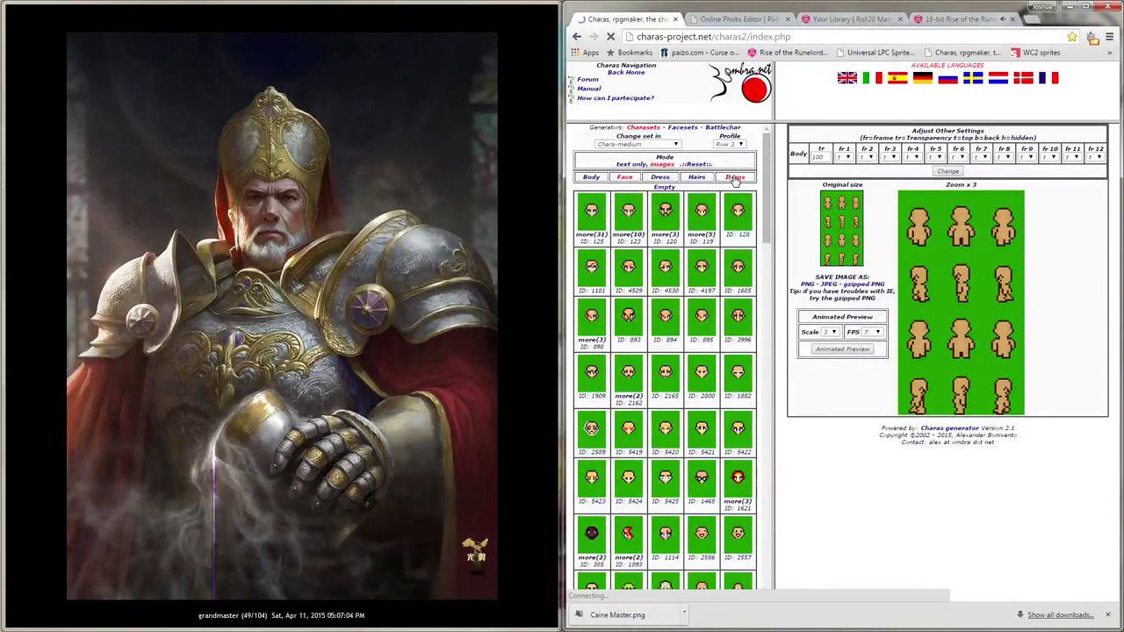
click(734, 177)
scroll(723, 424, down, 10)
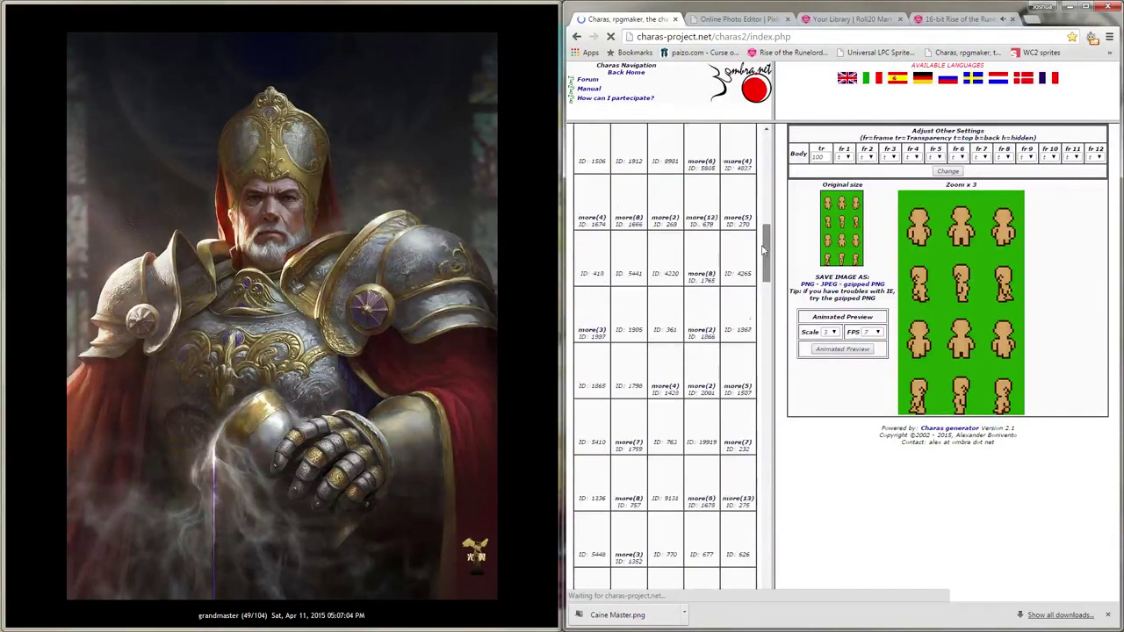
scroll(724, 423, down, 1)
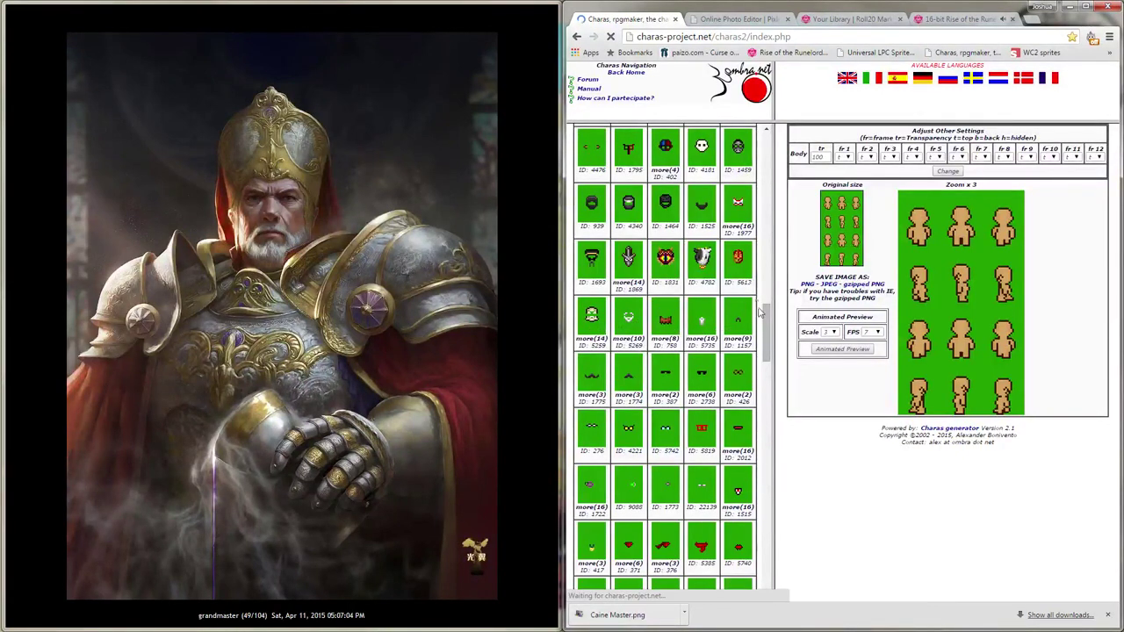
scroll(694, 290, up, 11)
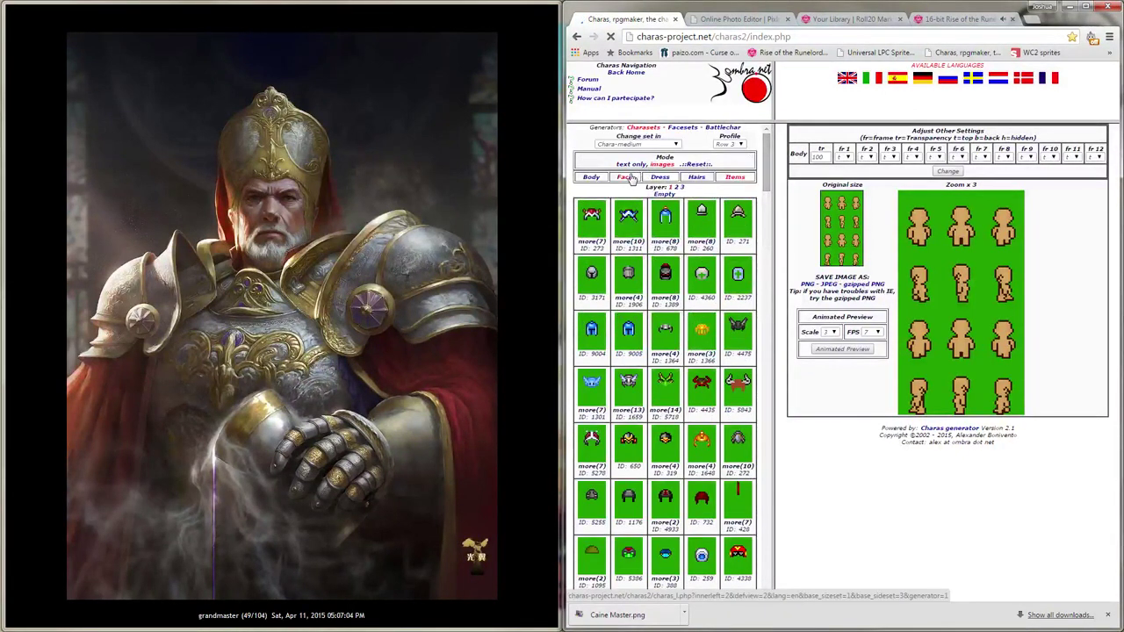
click(627, 177)
scroll(627, 288, down, 5)
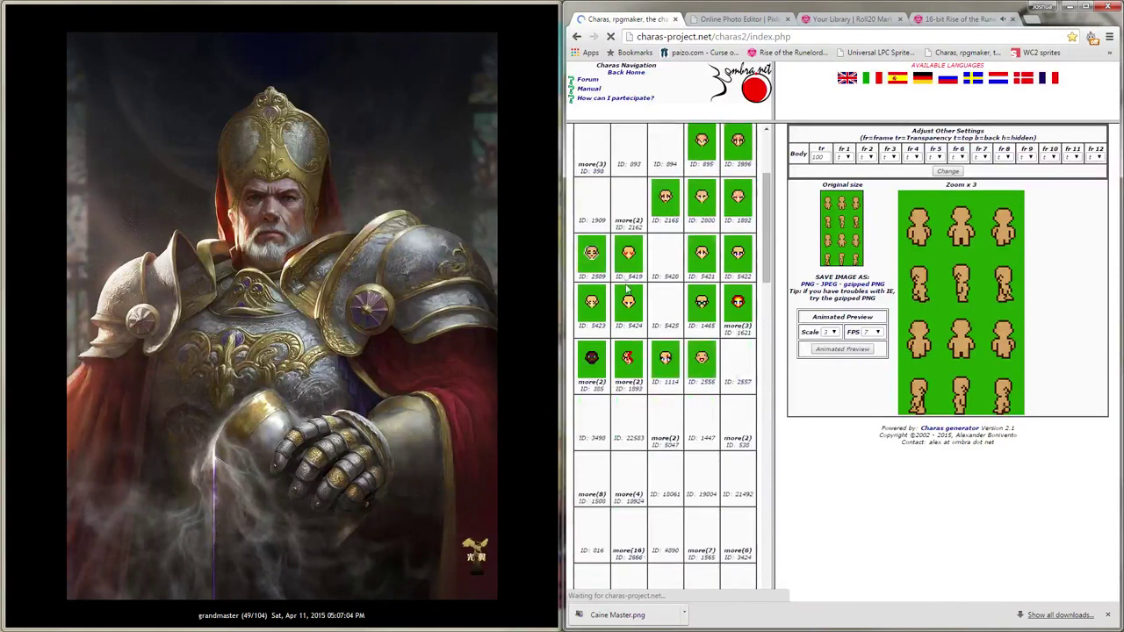
scroll(627, 290, down, 2)
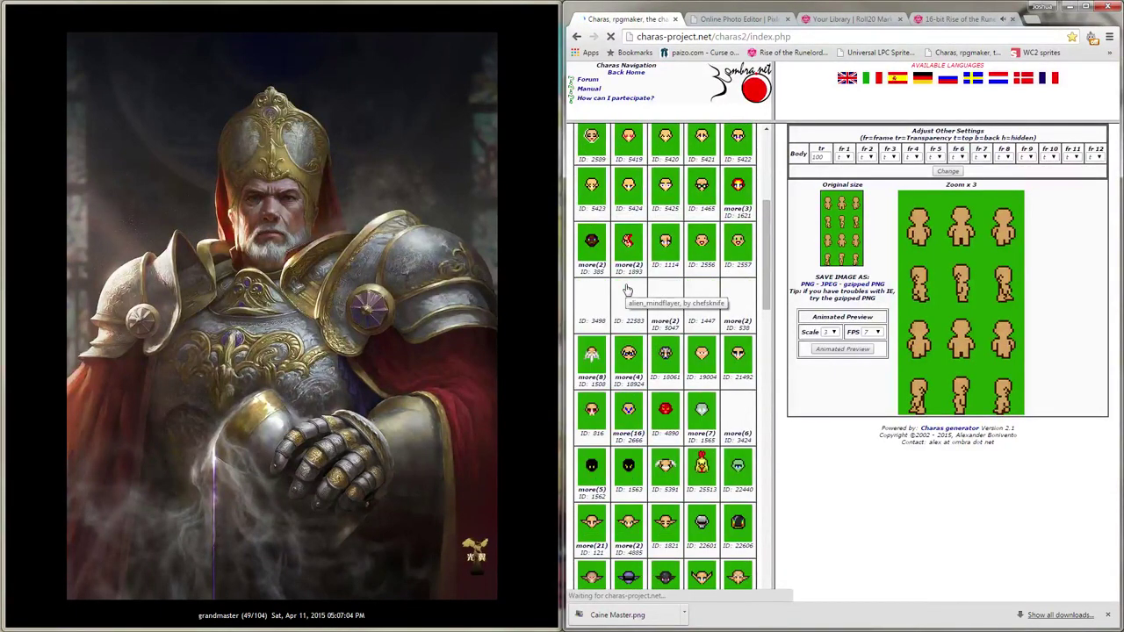
scroll(627, 290, down, 1)
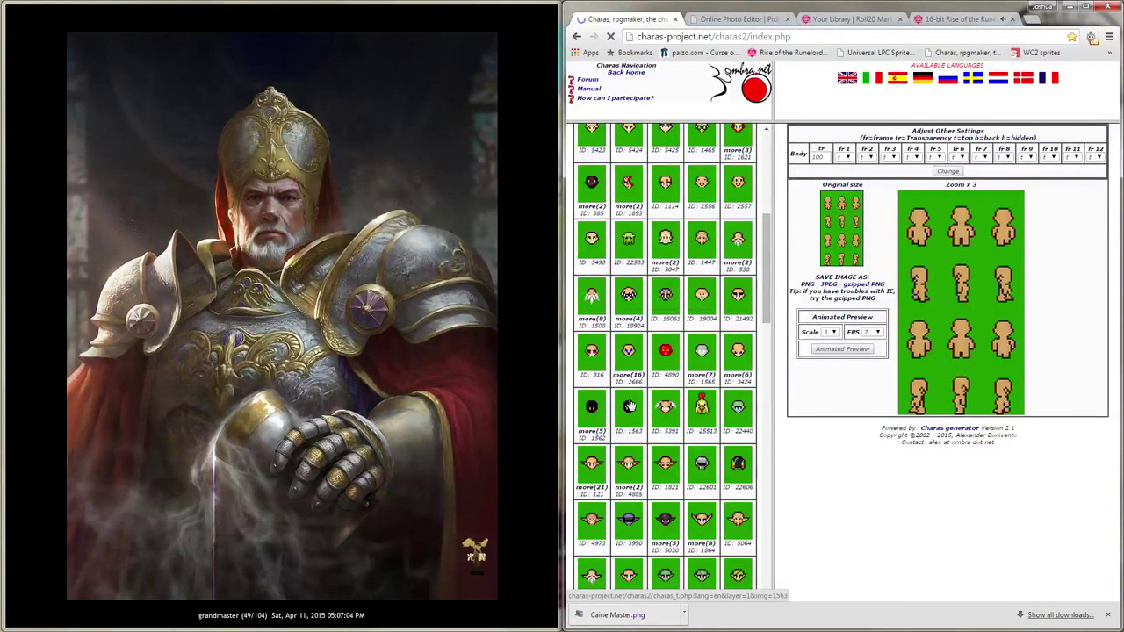
scroll(629, 404, down, 5)
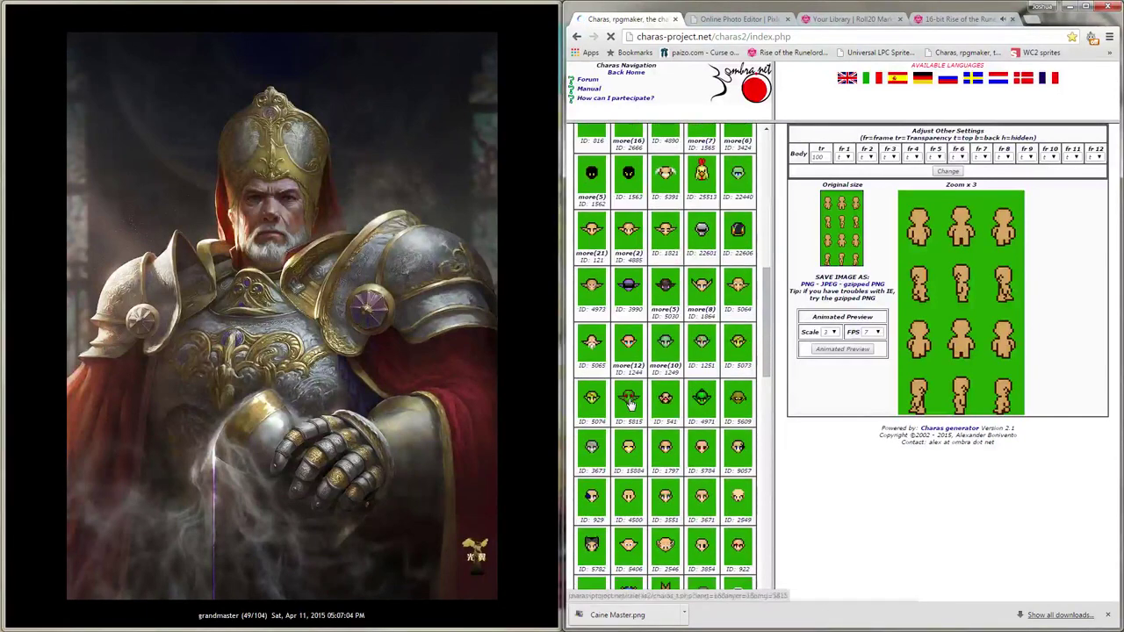
scroll(629, 403, up, 2)
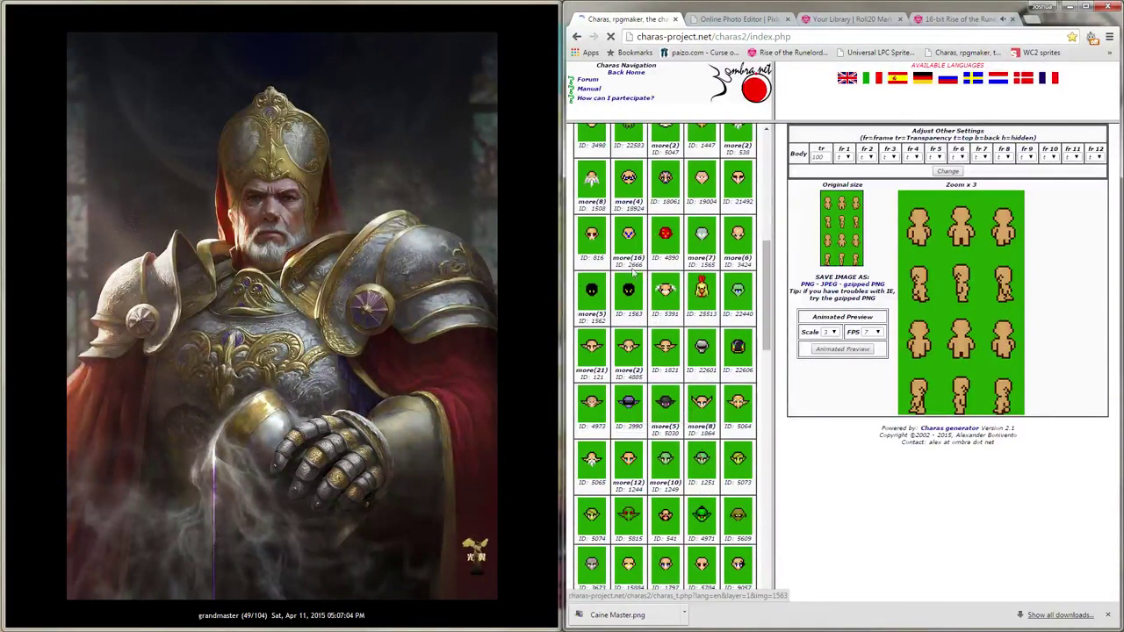
scroll(632, 274, up, 2)
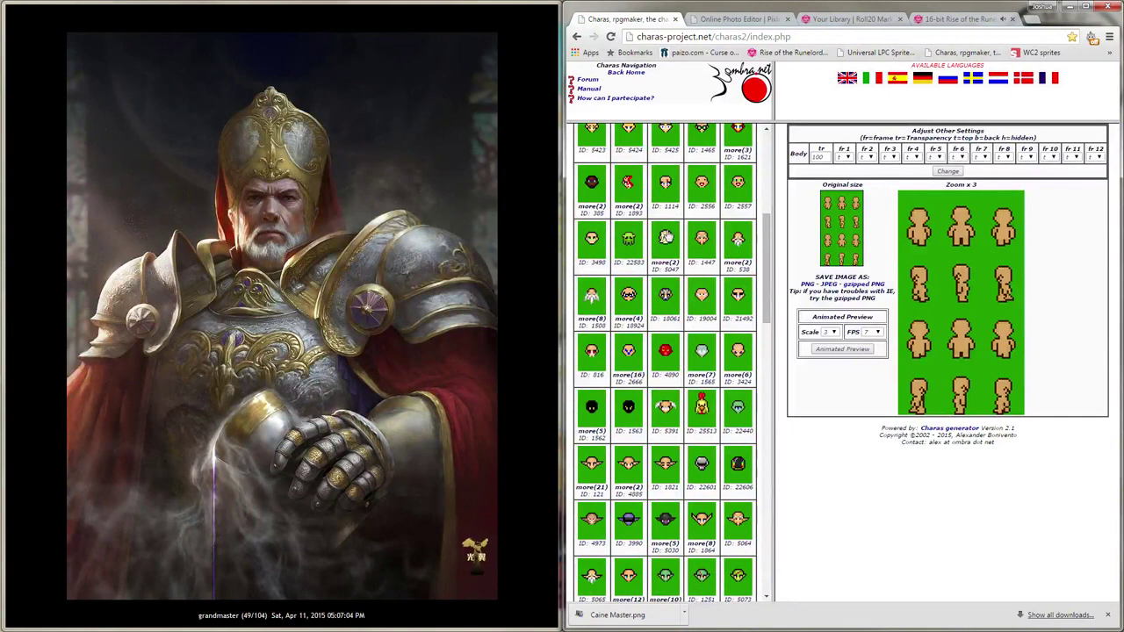
click(665, 237)
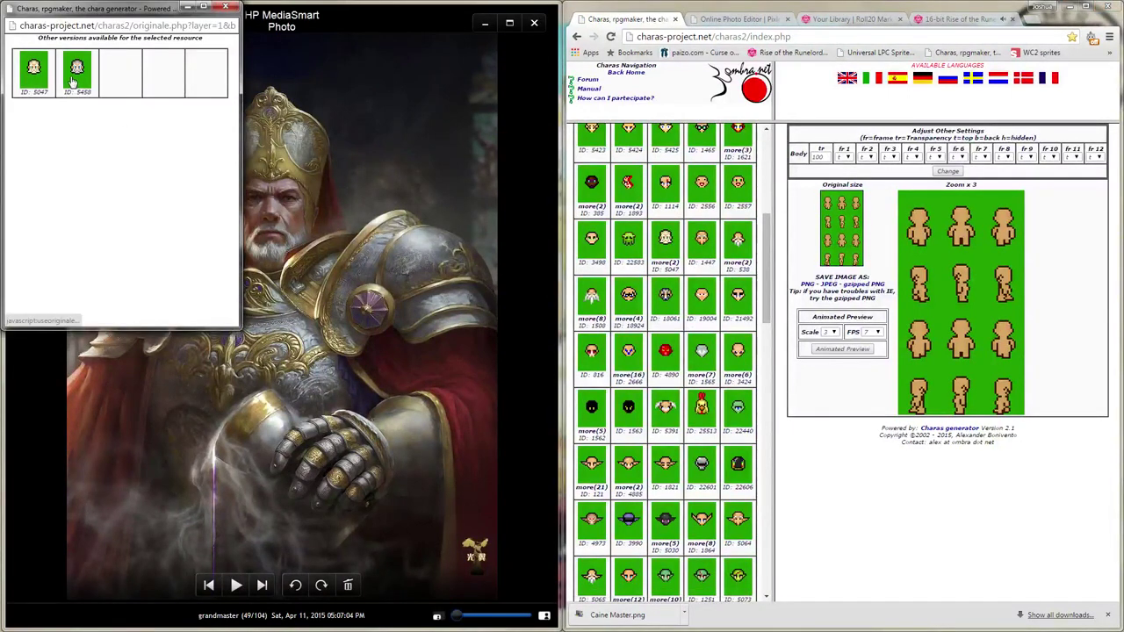
click(74, 80)
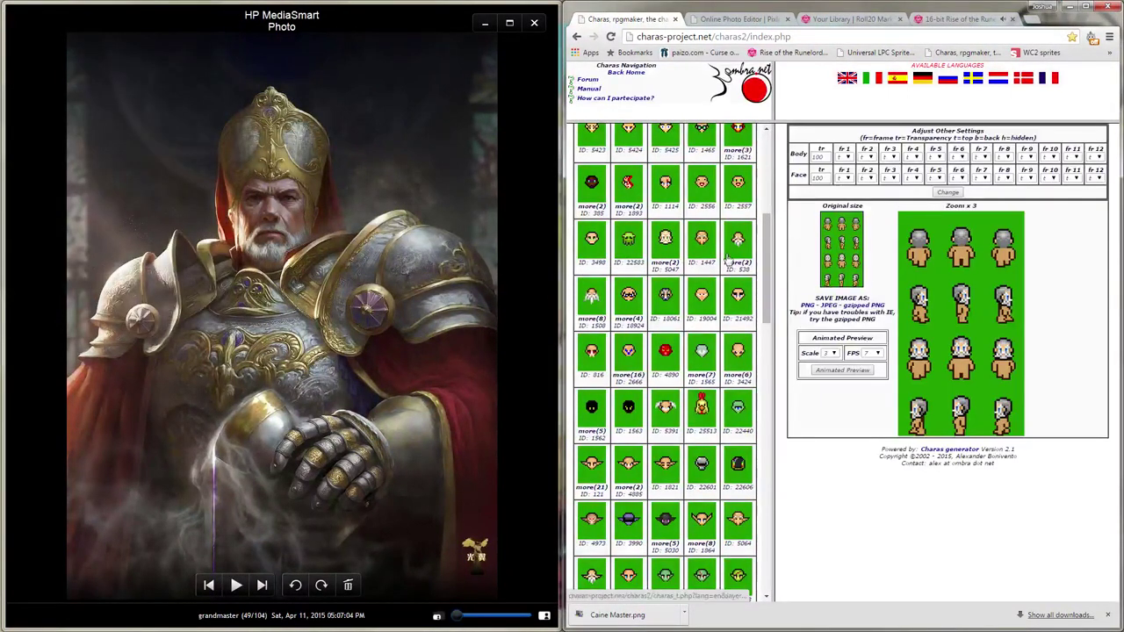
Step: Try a helmet from the item sprites, then headpiece version 1669
drag(765, 263, 759, 158)
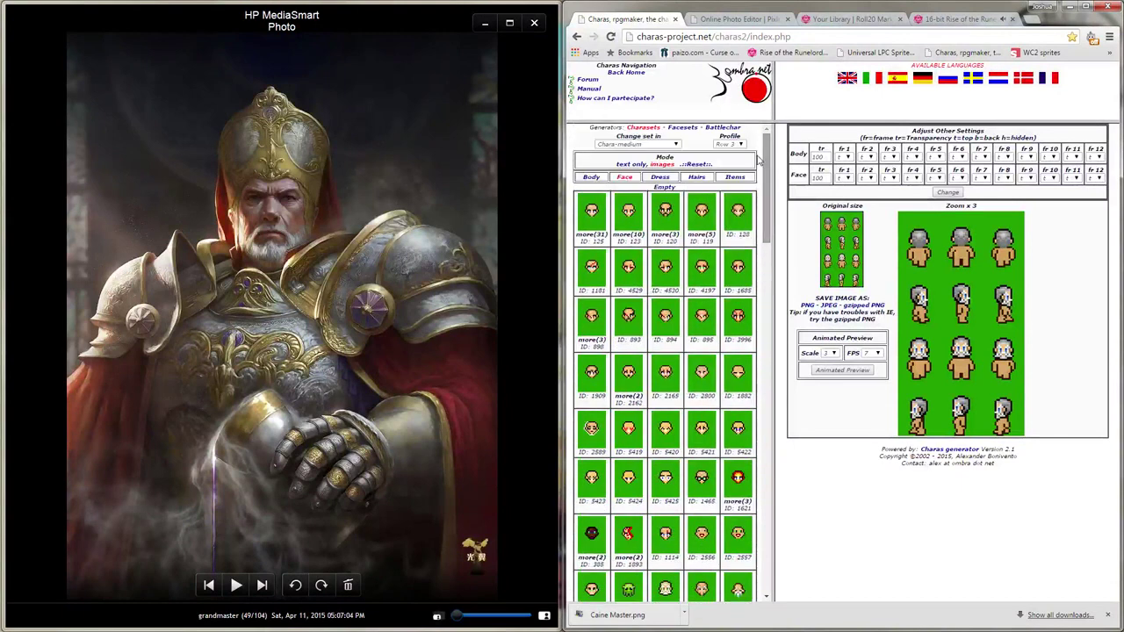
click(659, 177)
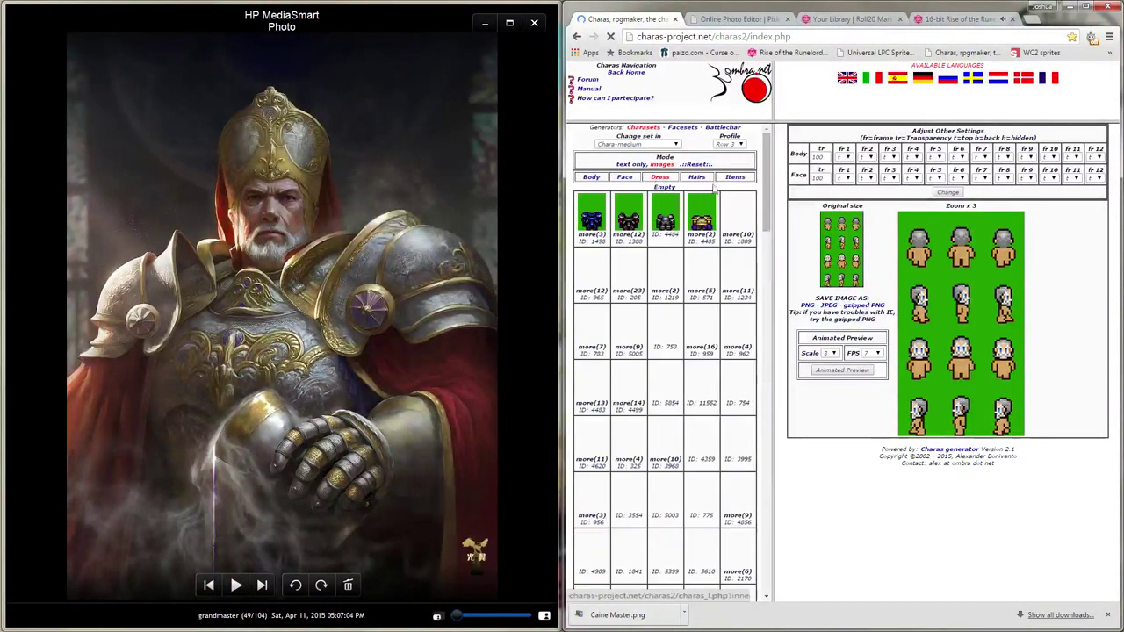
click(735, 178)
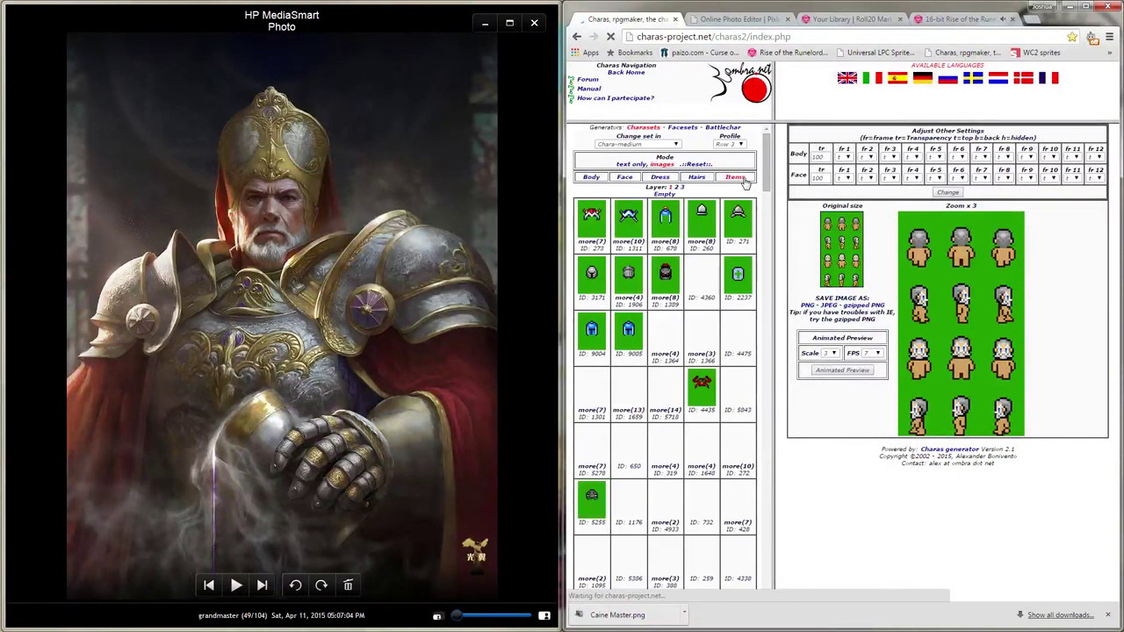
click(705, 220)
click(207, 80)
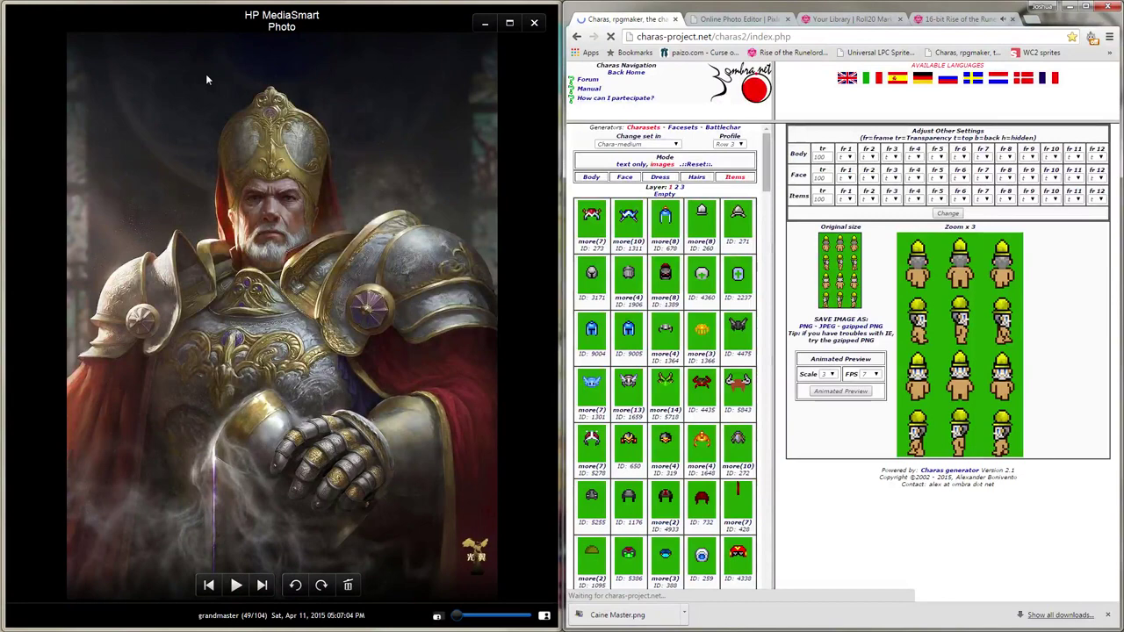
drag(768, 180, 774, 255)
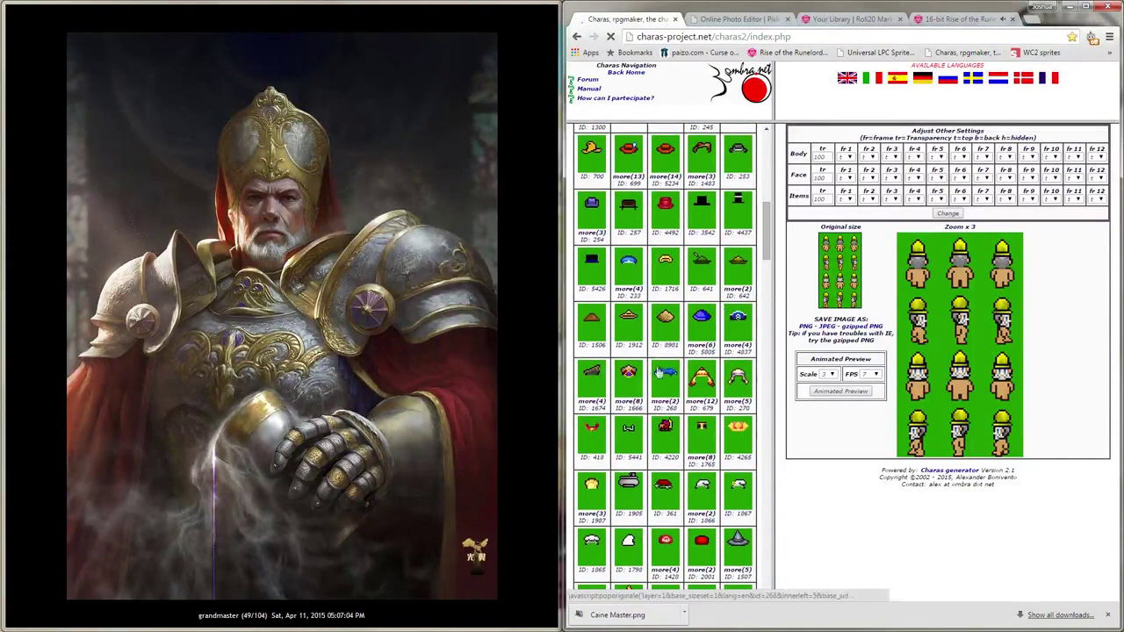
click(629, 373)
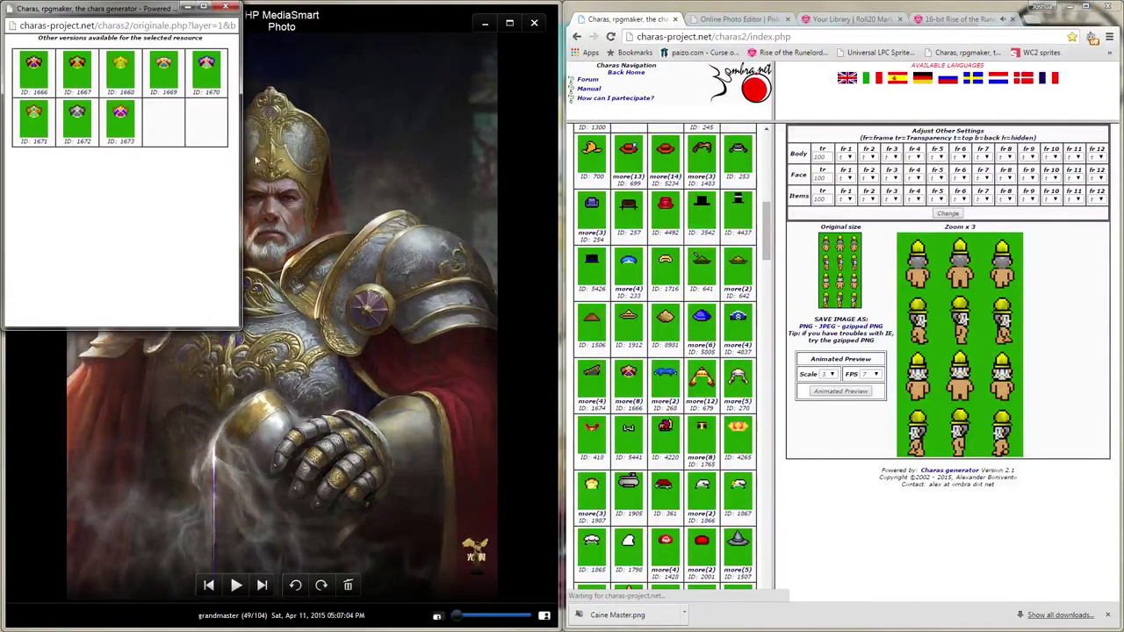
click(167, 81)
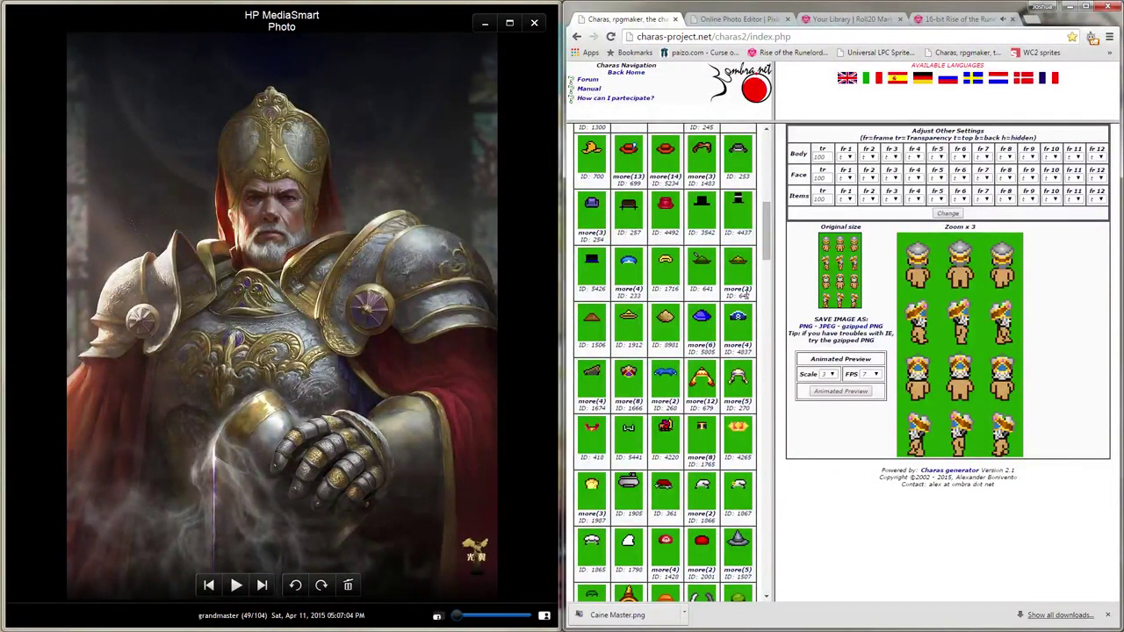
Step: Switch the character to the grey, blue-banded helmet version ID 1766
scroll(764, 254, down, 1)
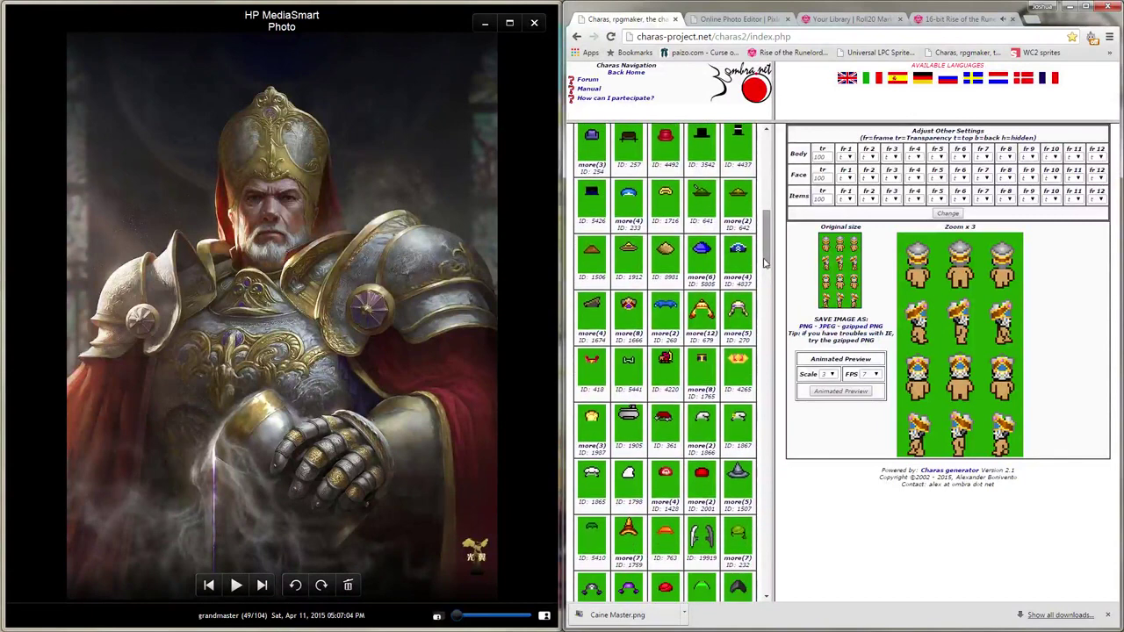
click(703, 361)
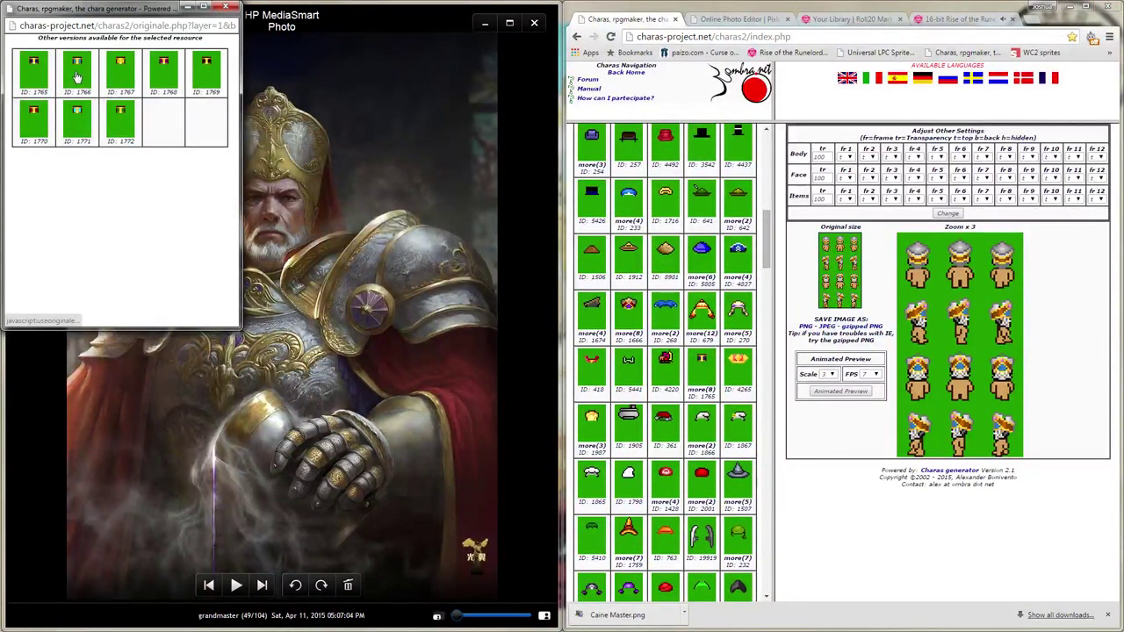
click(77, 78)
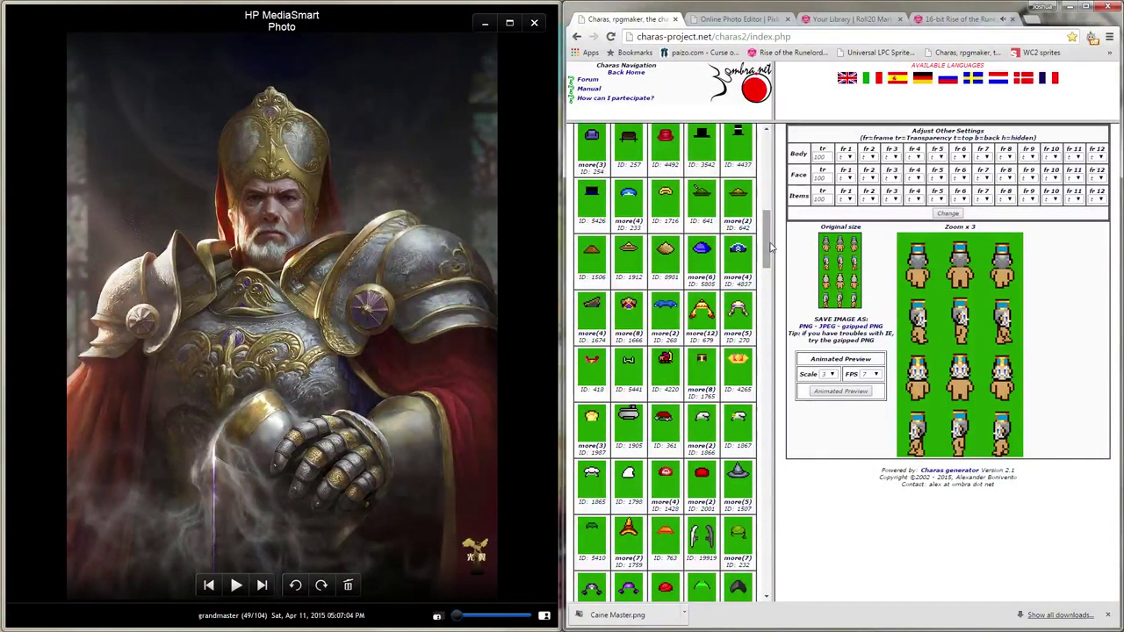
drag(770, 249, 768, 167)
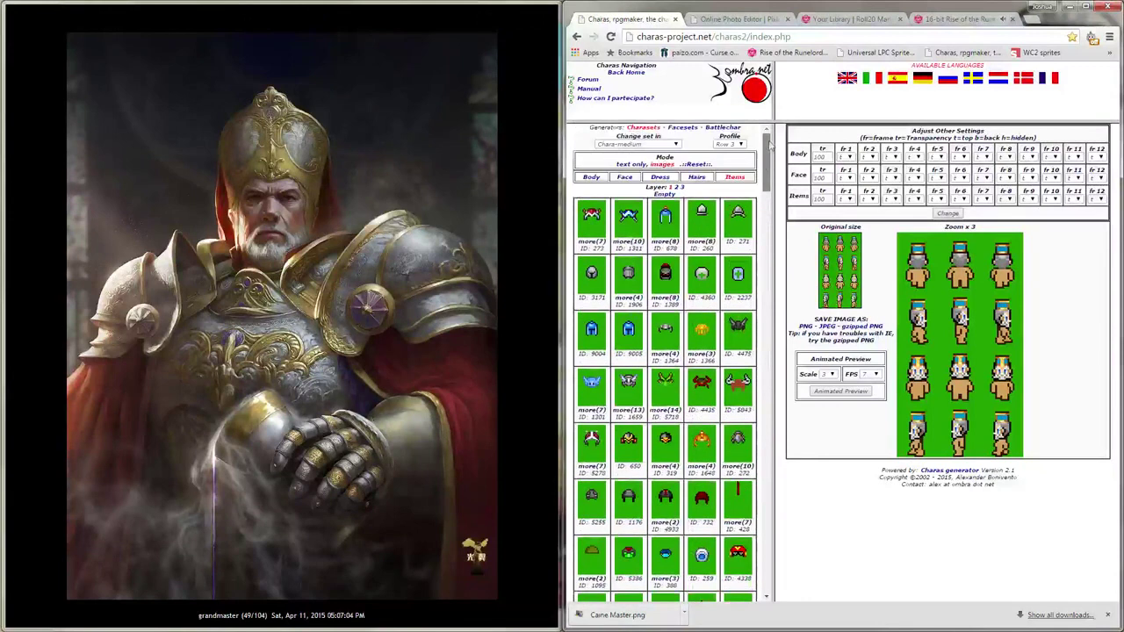
Step: Try dresses ID 212 and 5489, then dress the character in the blue robe ID 783
click(659, 178)
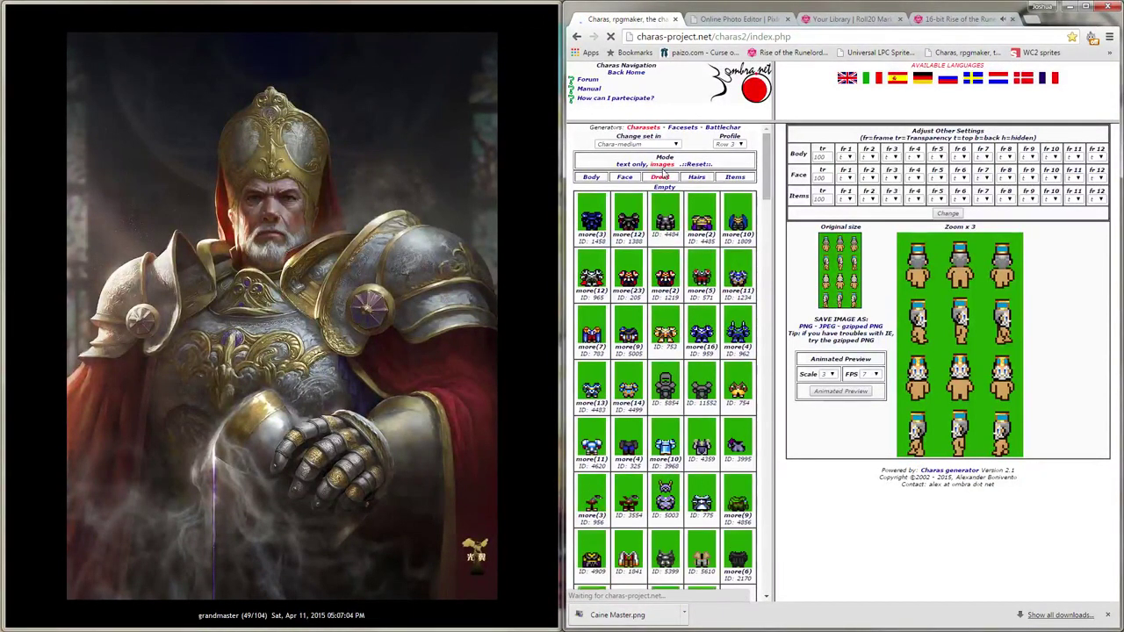
click(708, 234)
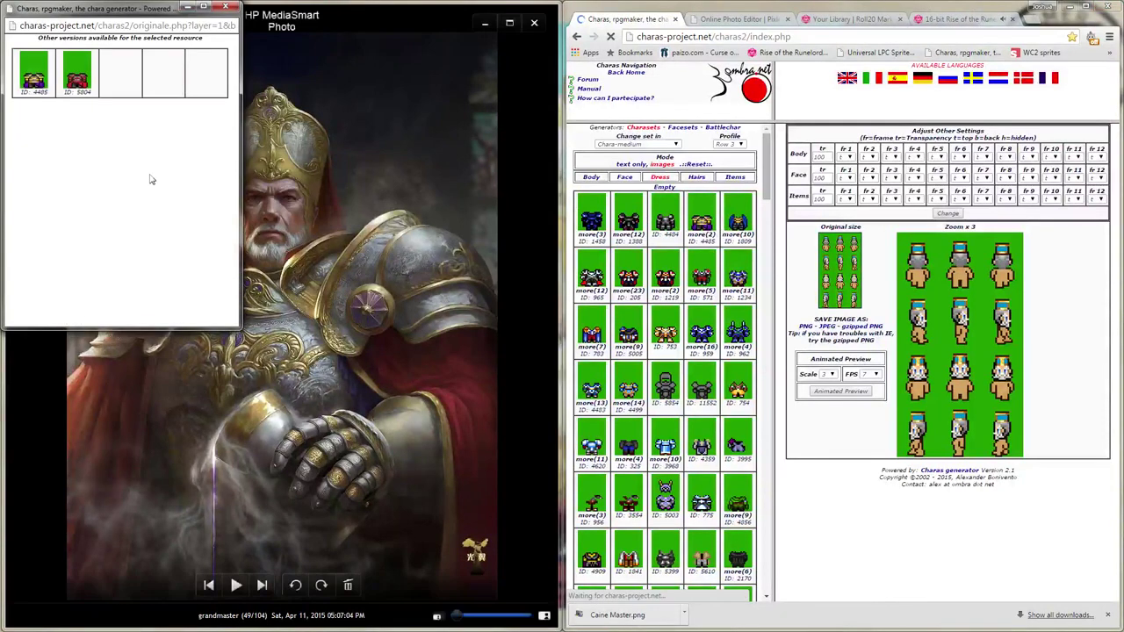
click(225, 7)
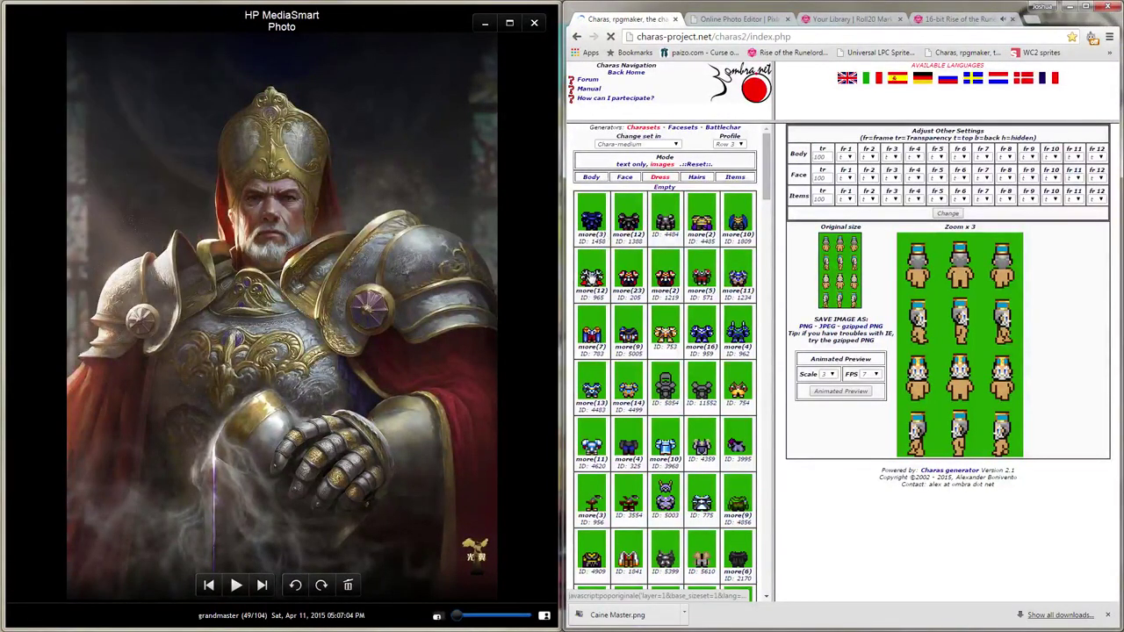
click(631, 281)
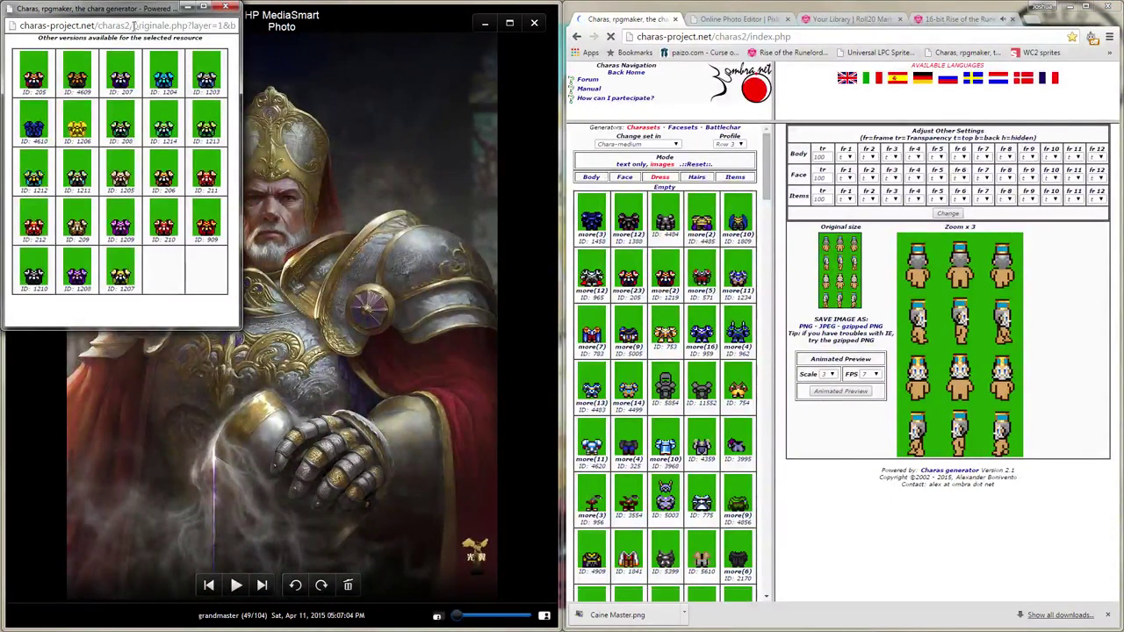
click(35, 226)
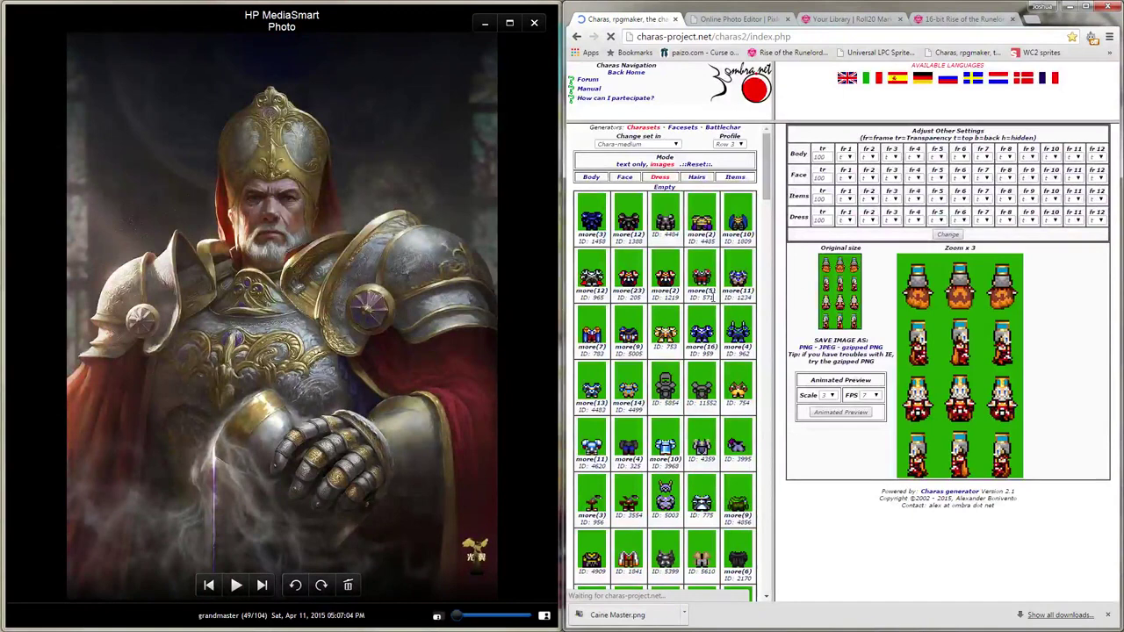
scroll(652, 311, down, 1)
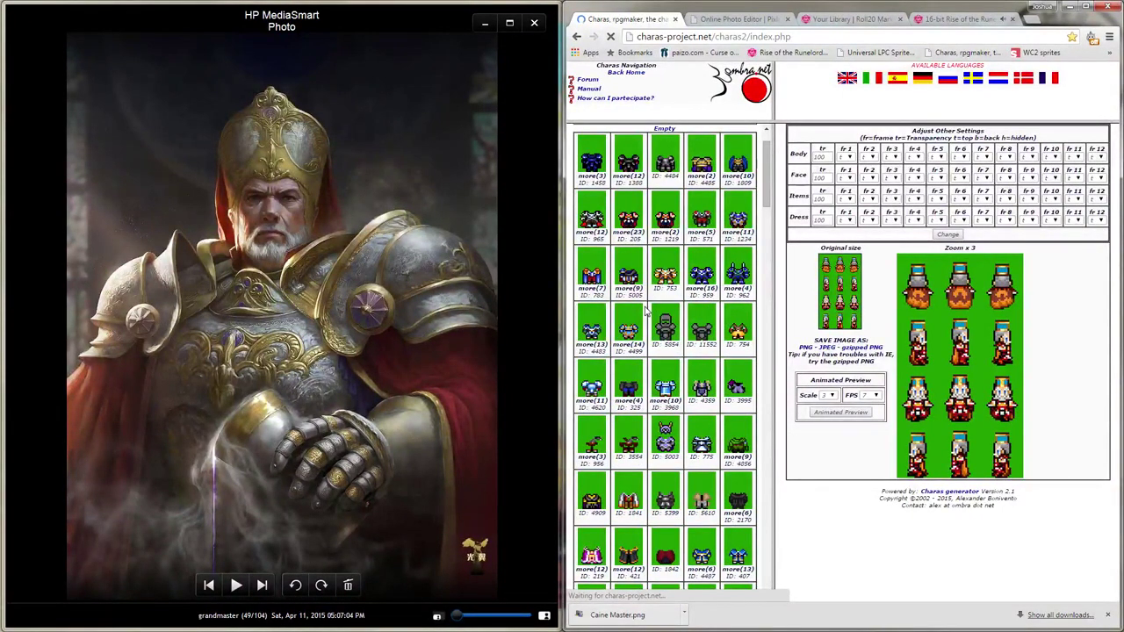
scroll(647, 309, up, 1)
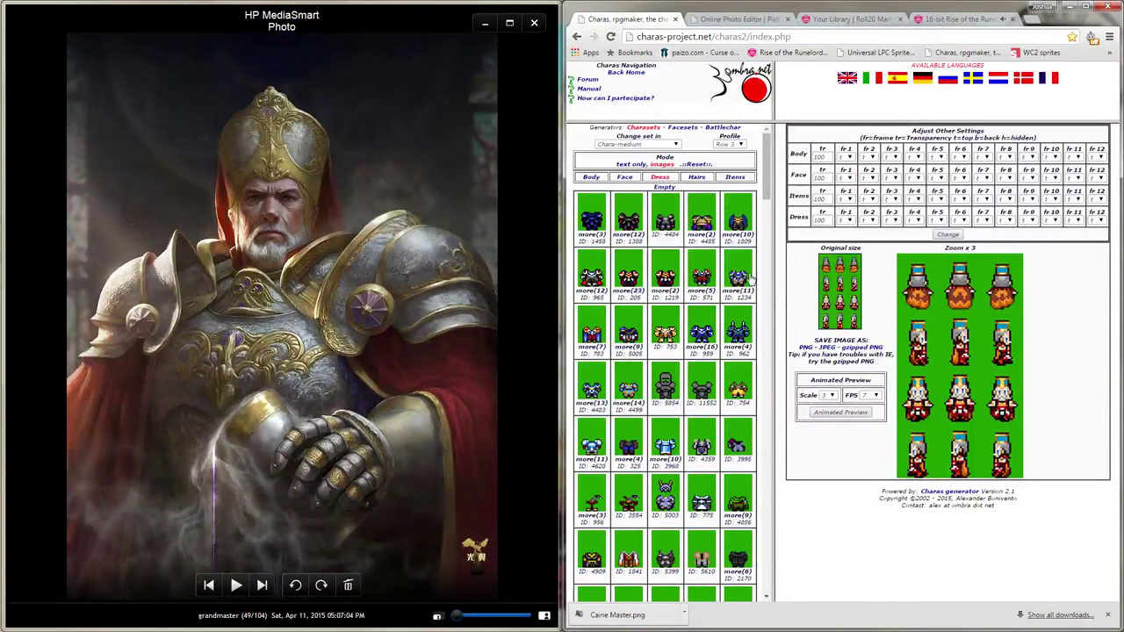
click(746, 278)
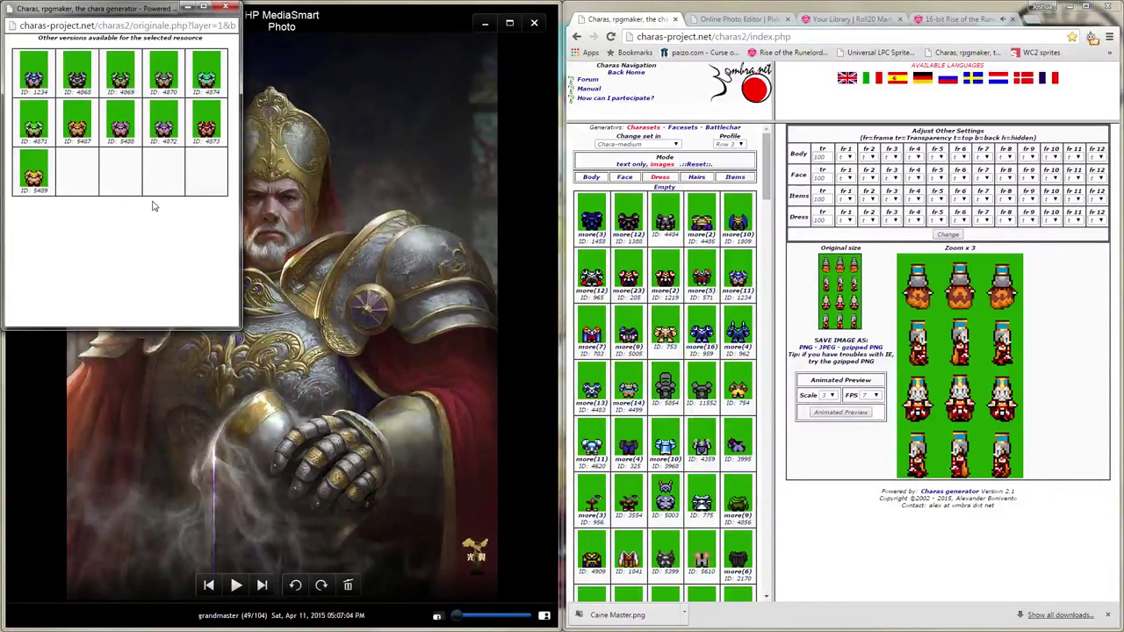
click(41, 178)
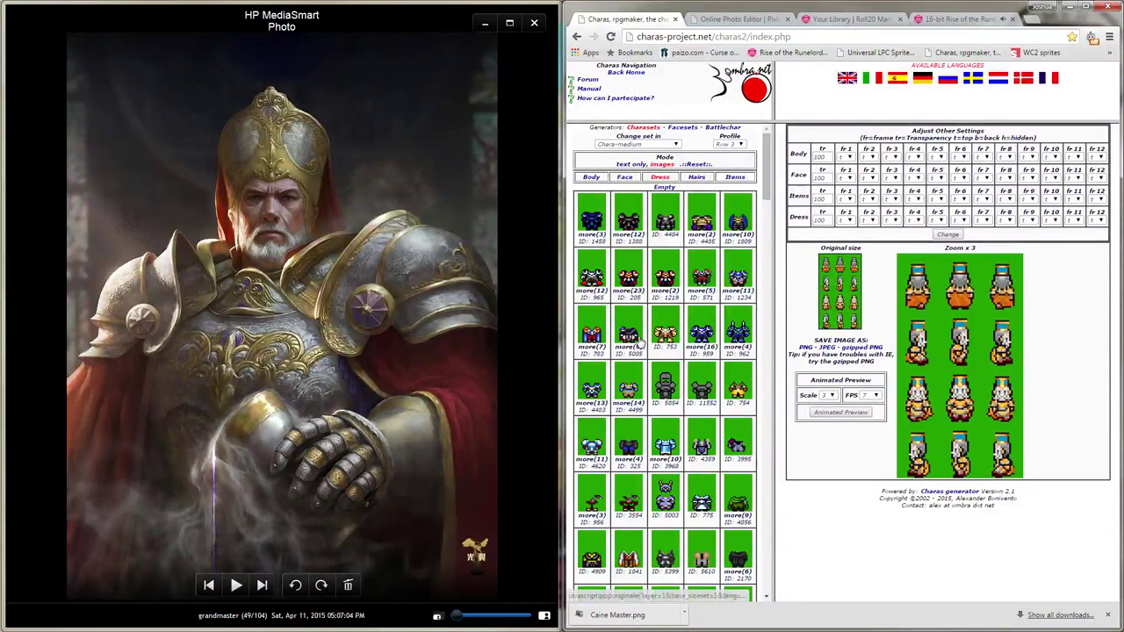
click(591, 338)
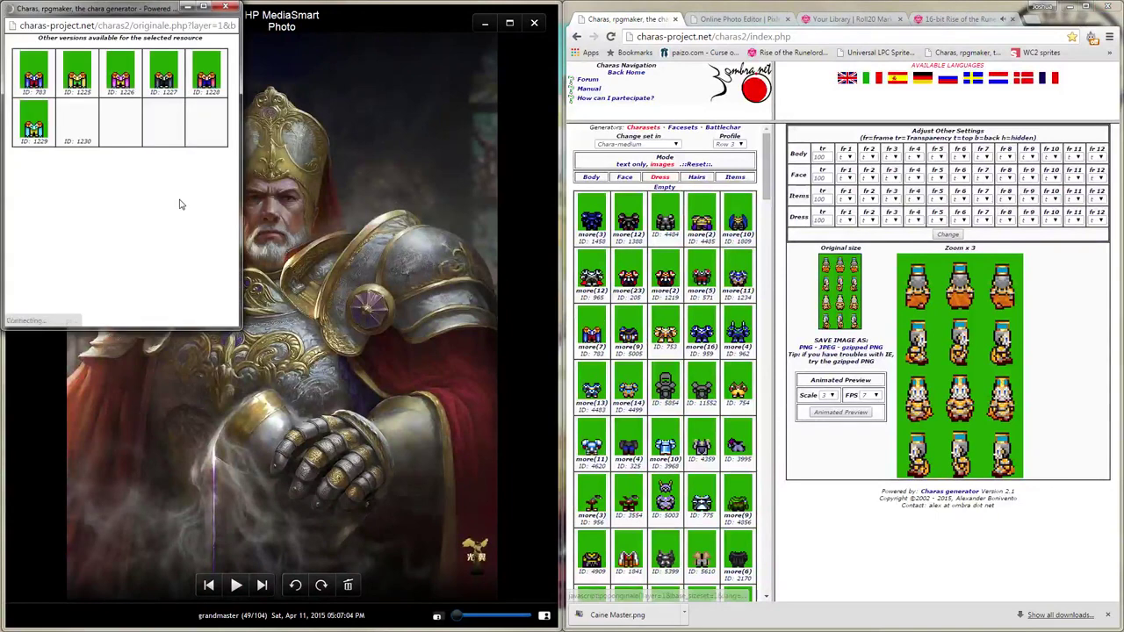
click(37, 79)
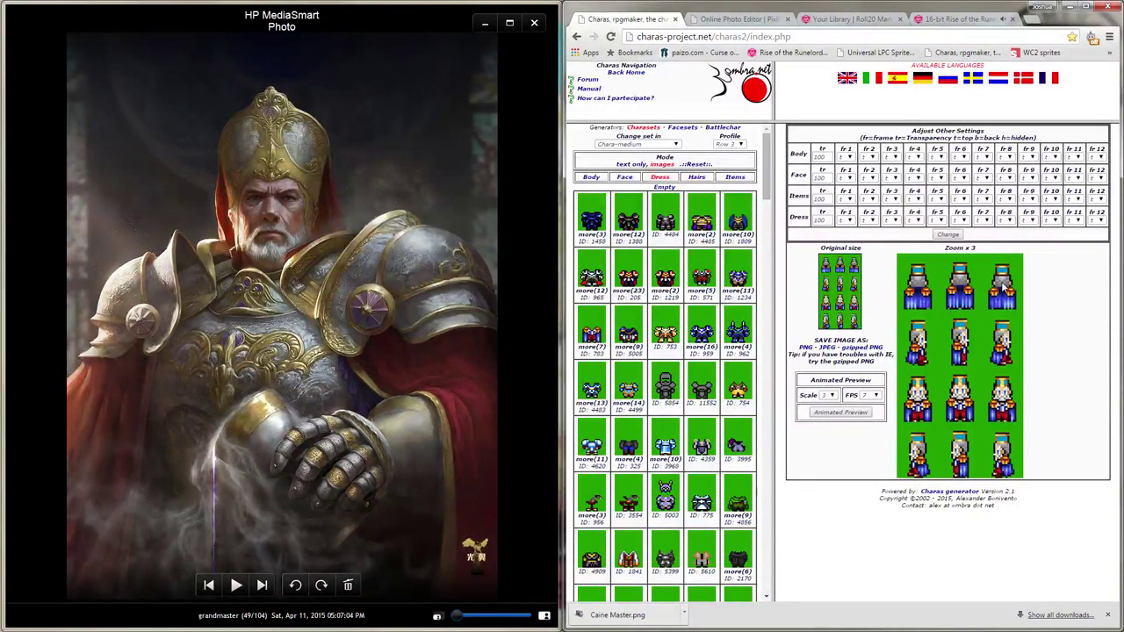
Step: Save the Zoom x3 sprite sheet preview as 'High Priest Master.png'
right_click(1004, 289)
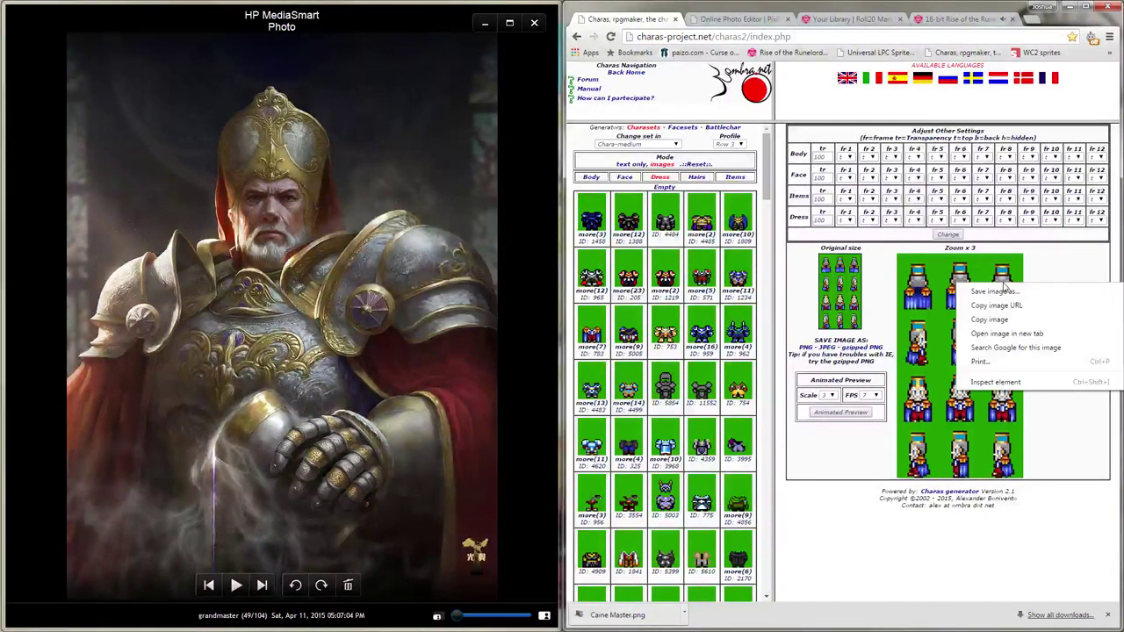
click(992, 291)
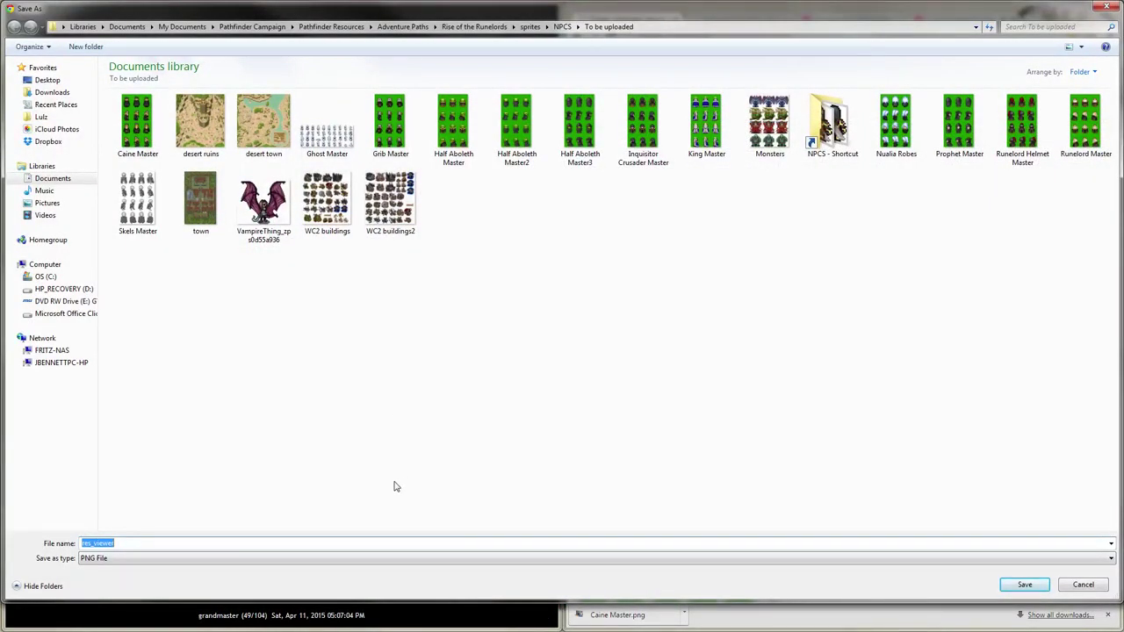
text(High Priest Mast)
key(Return)
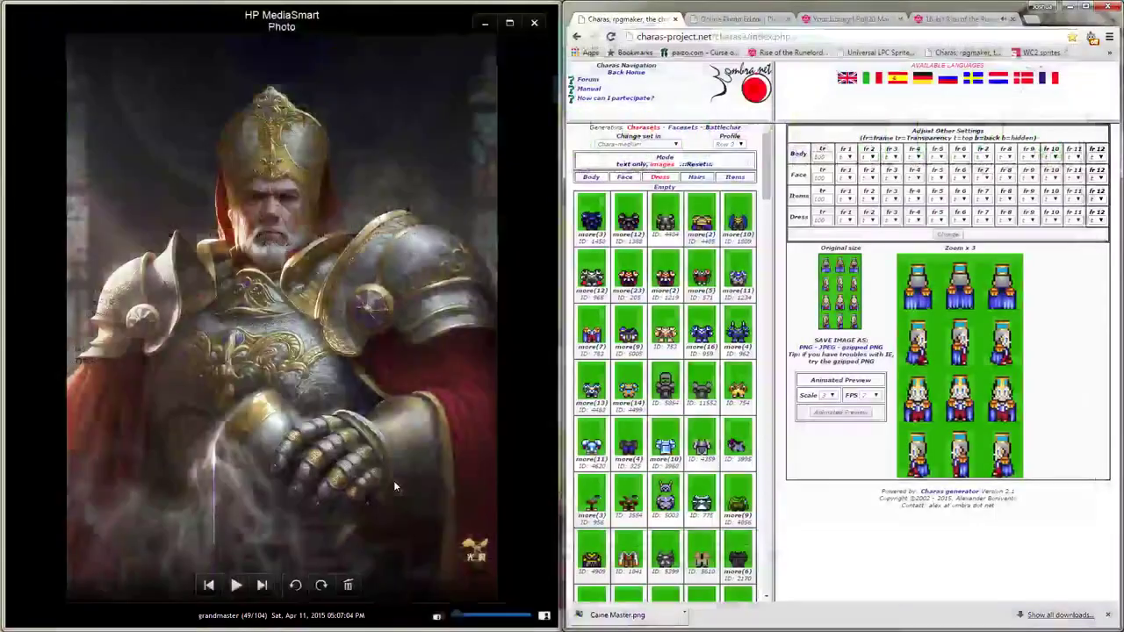
Step: Open High Priest Master.png from the computer in Pixlr and zoom in on it
click(728, 19)
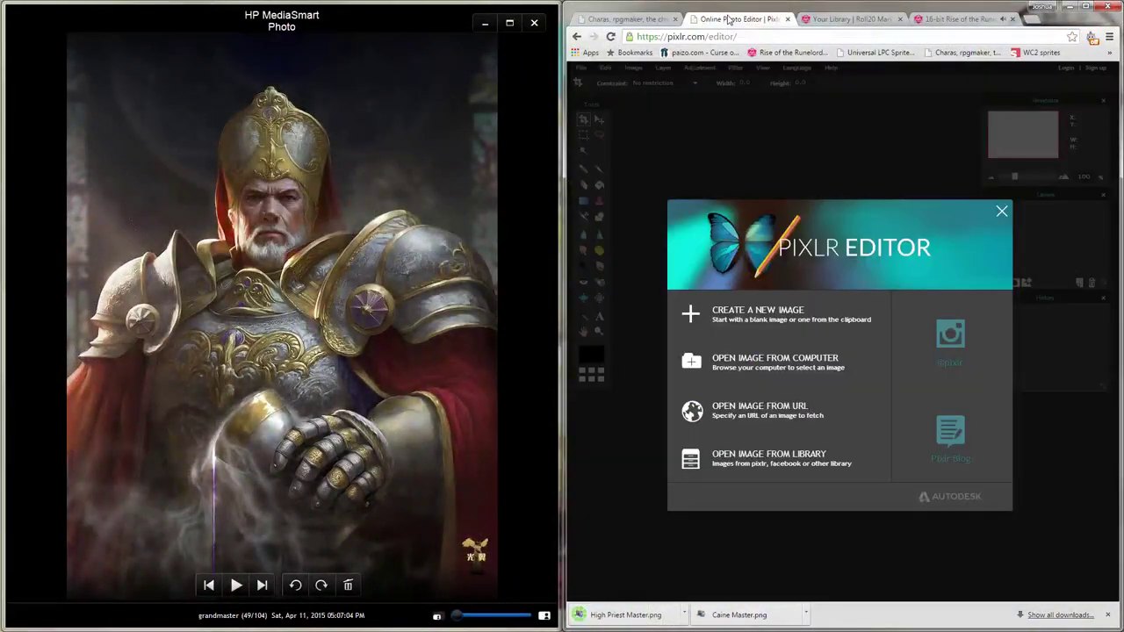
click(755, 356)
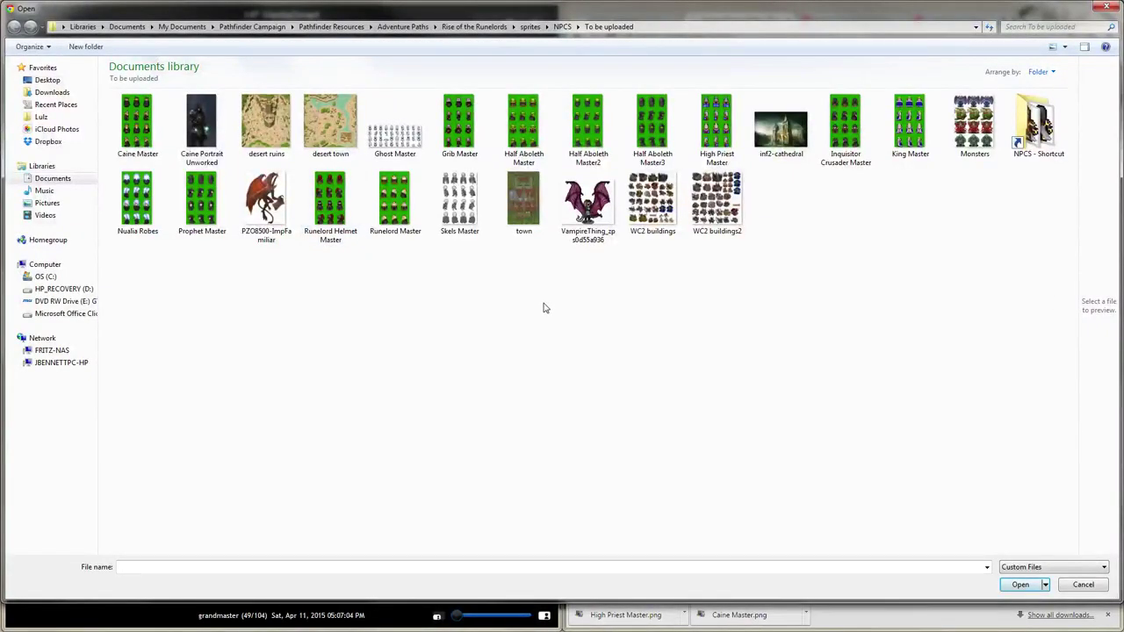
double_click(703, 129)
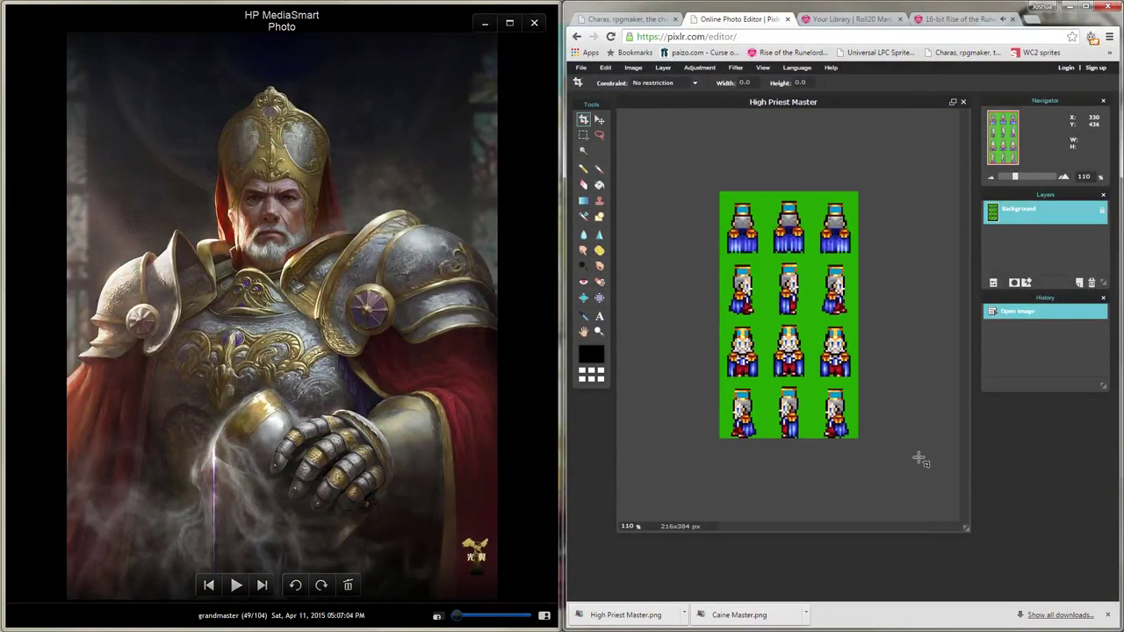
scroll(920, 459, up, 4)
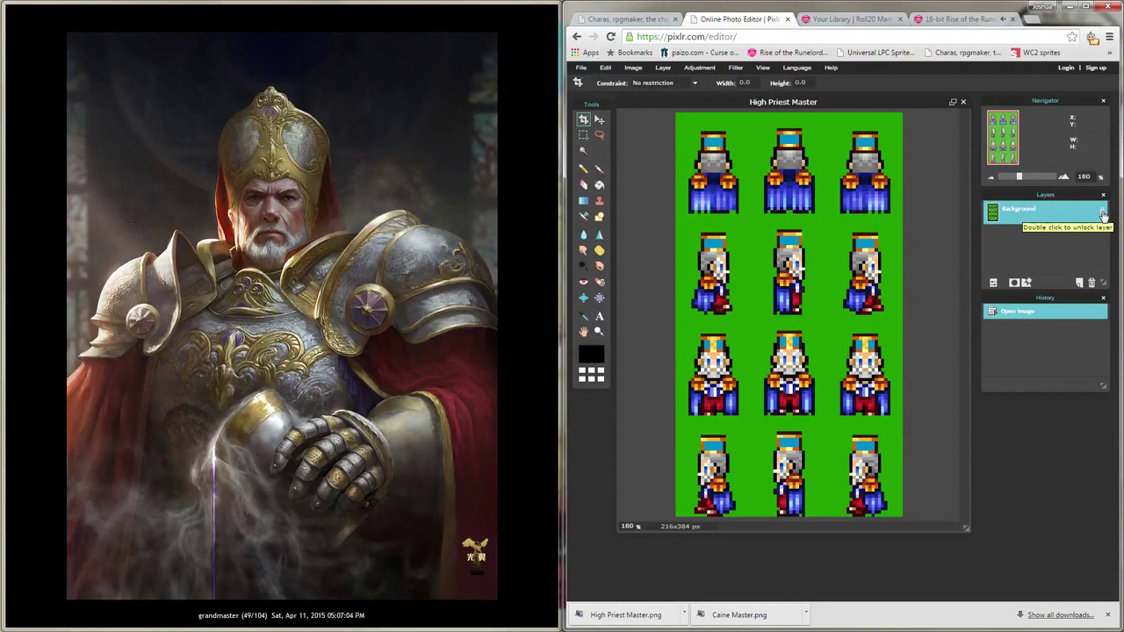
Step: Unlock the Background layer as Layer 0 and delete the green background with the Magic Wand
double_click(1104, 214)
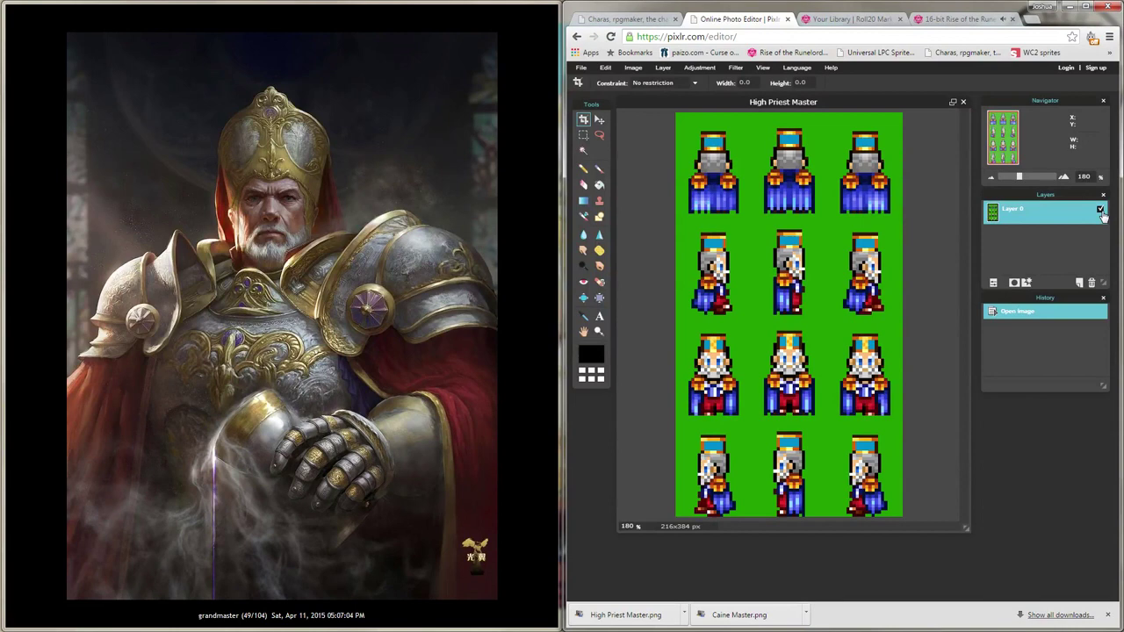
click(583, 151)
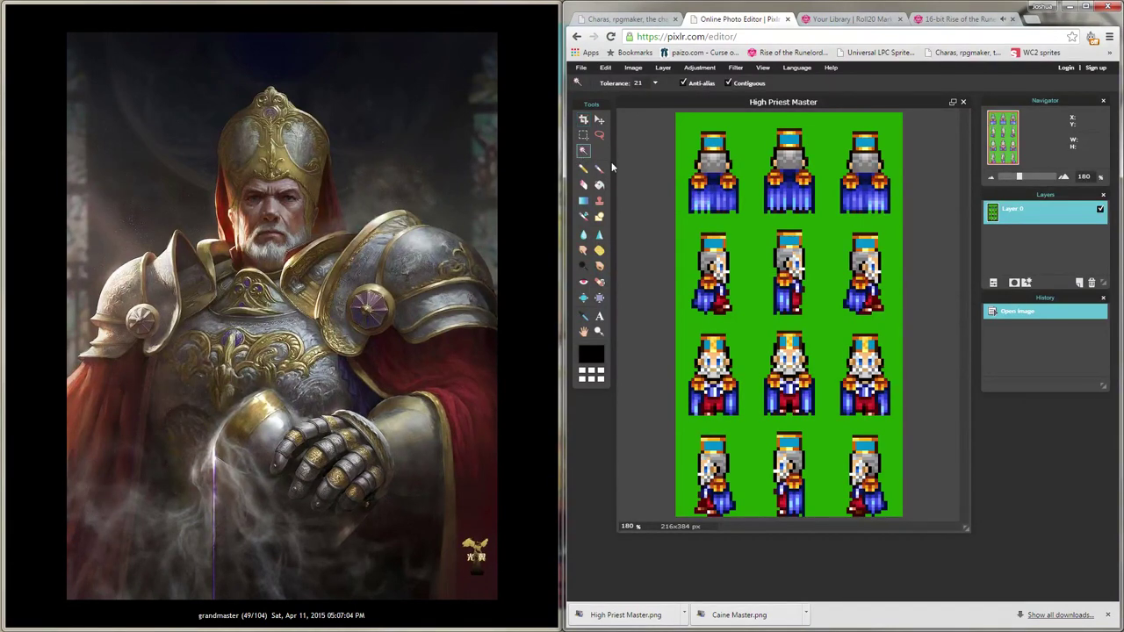
click(740, 223)
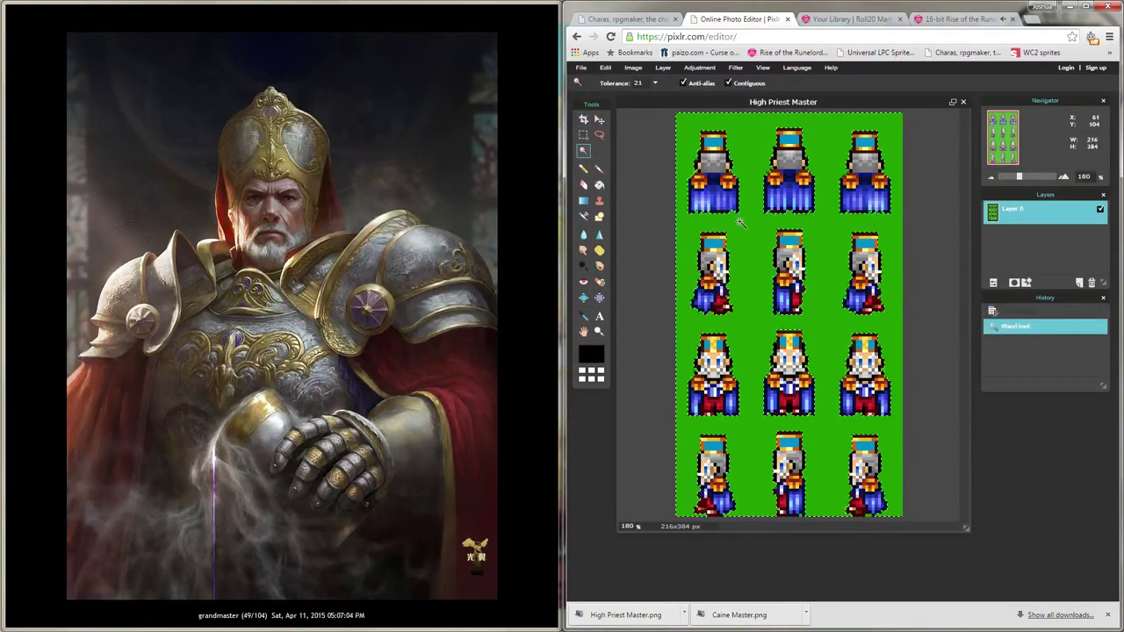
key(Delete)
click(584, 135)
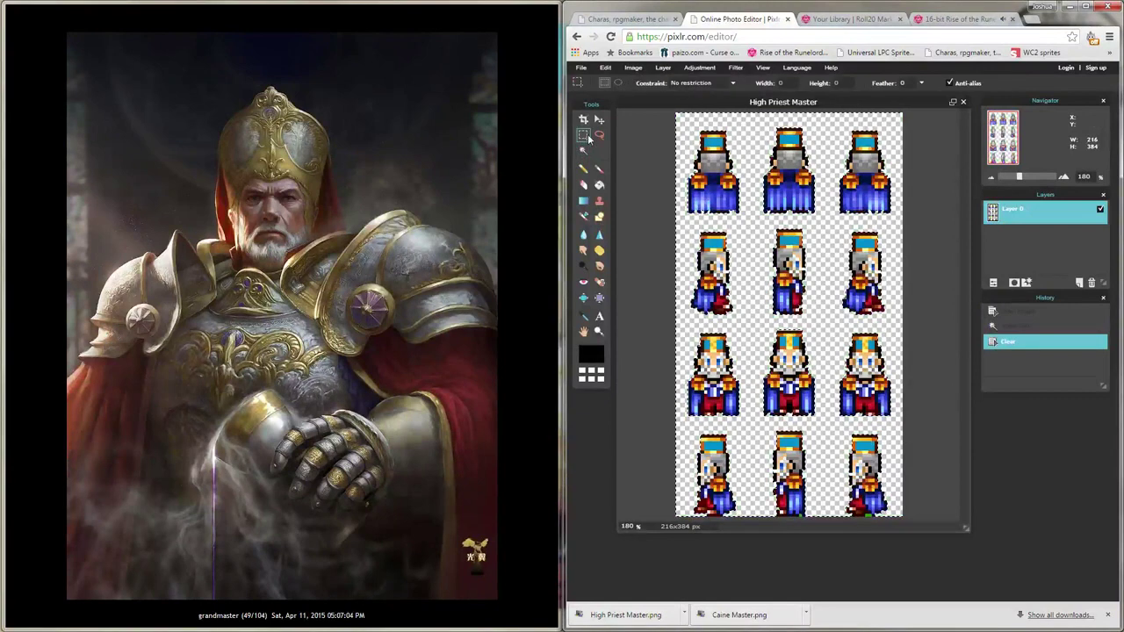
click(655, 151)
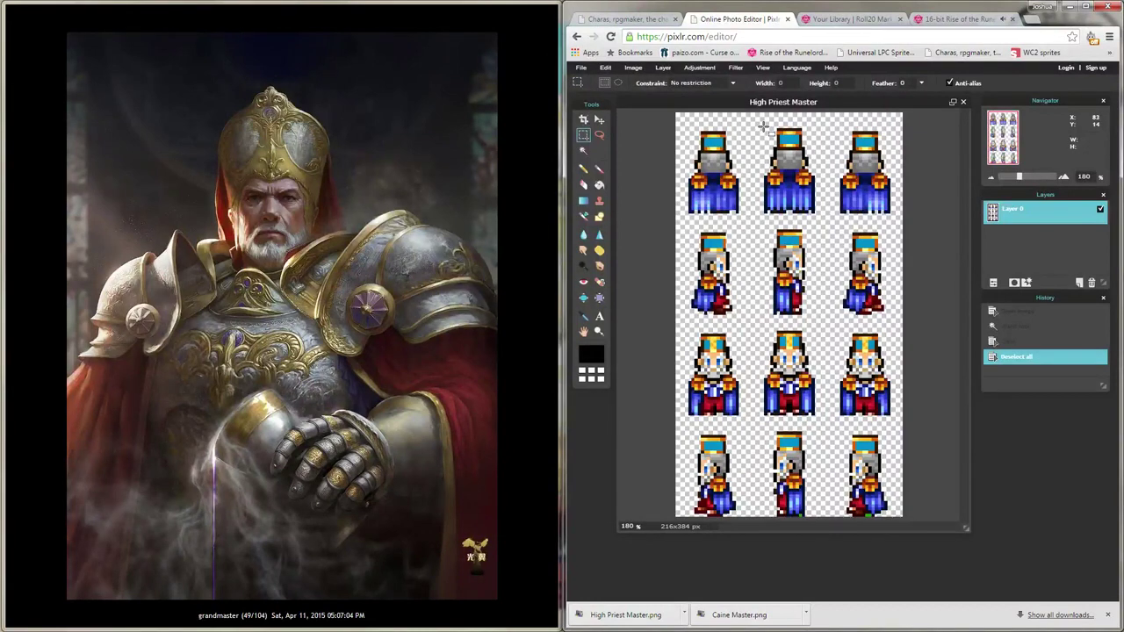
Step: Copy the middle column of four priest frames into a new transparent image from the clipboard
drag(763, 126, 815, 521)
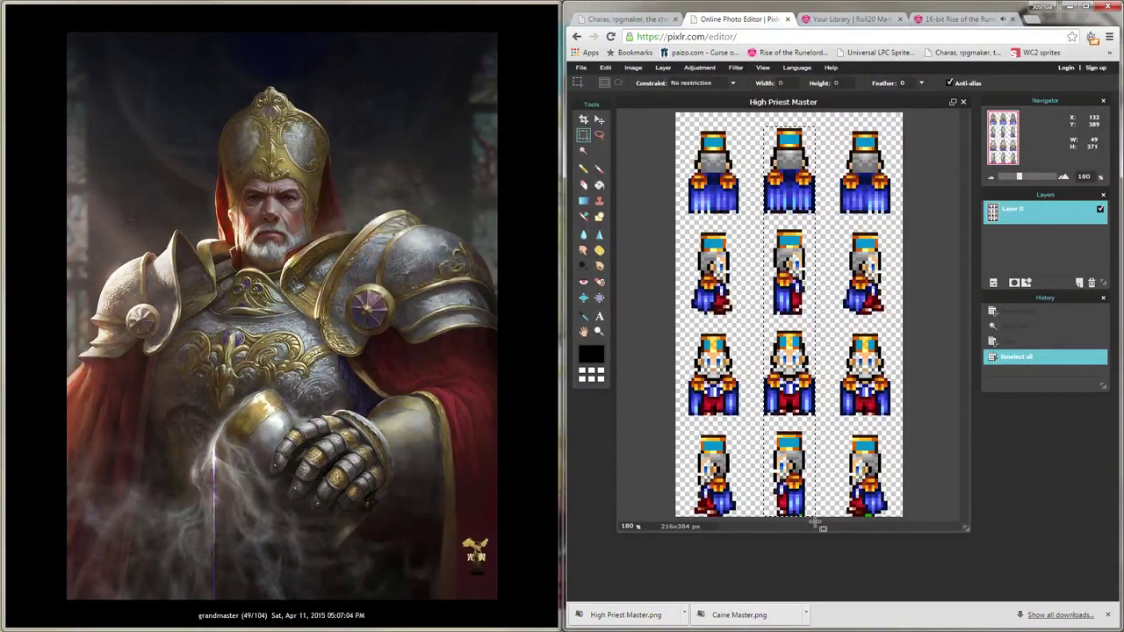
drag(817, 525, 817, 524)
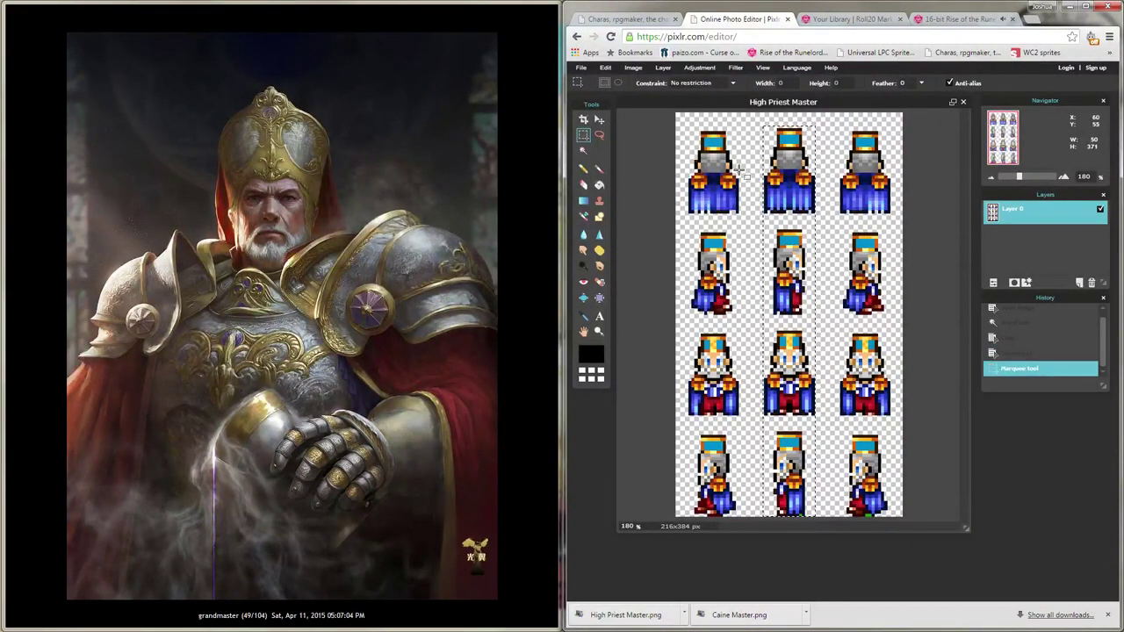
click(585, 69)
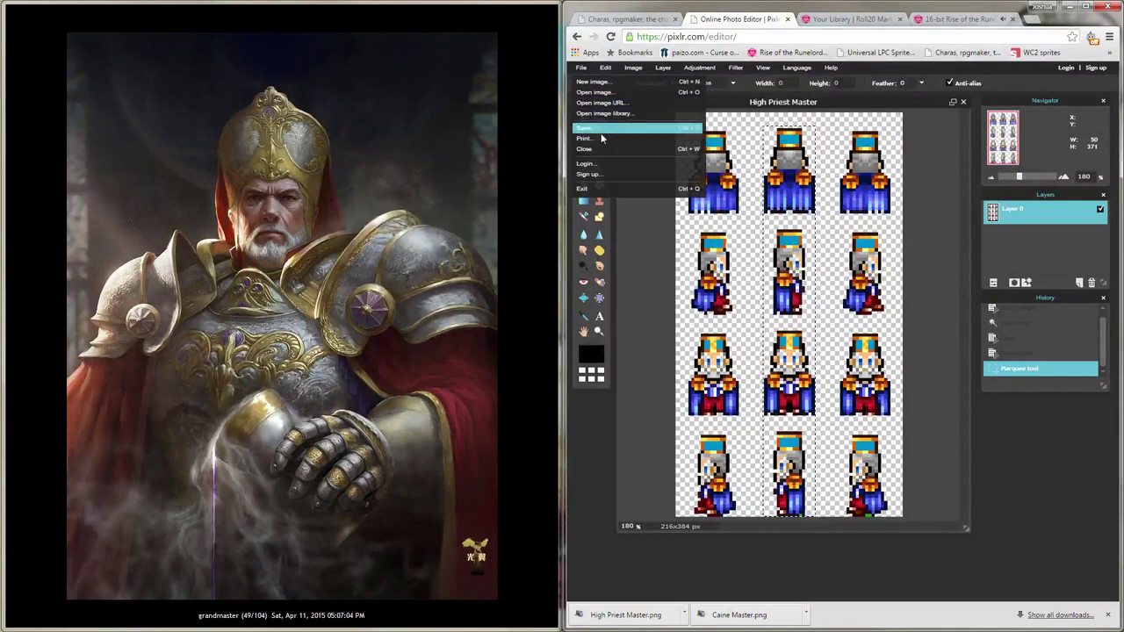
click(605, 70)
click(608, 117)
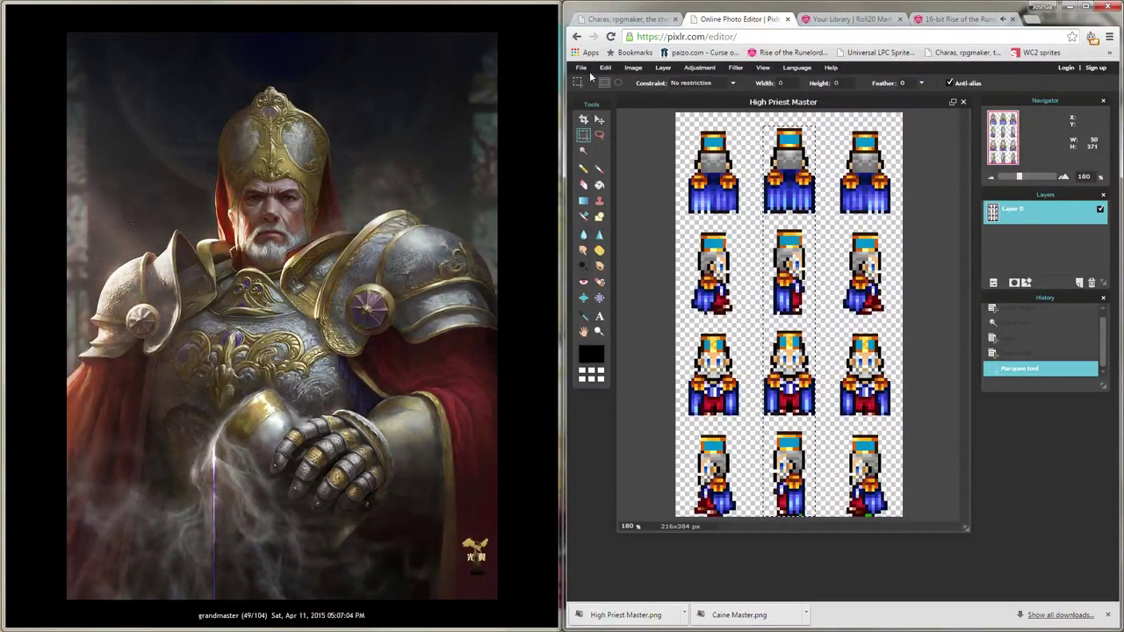
click(581, 67)
click(607, 81)
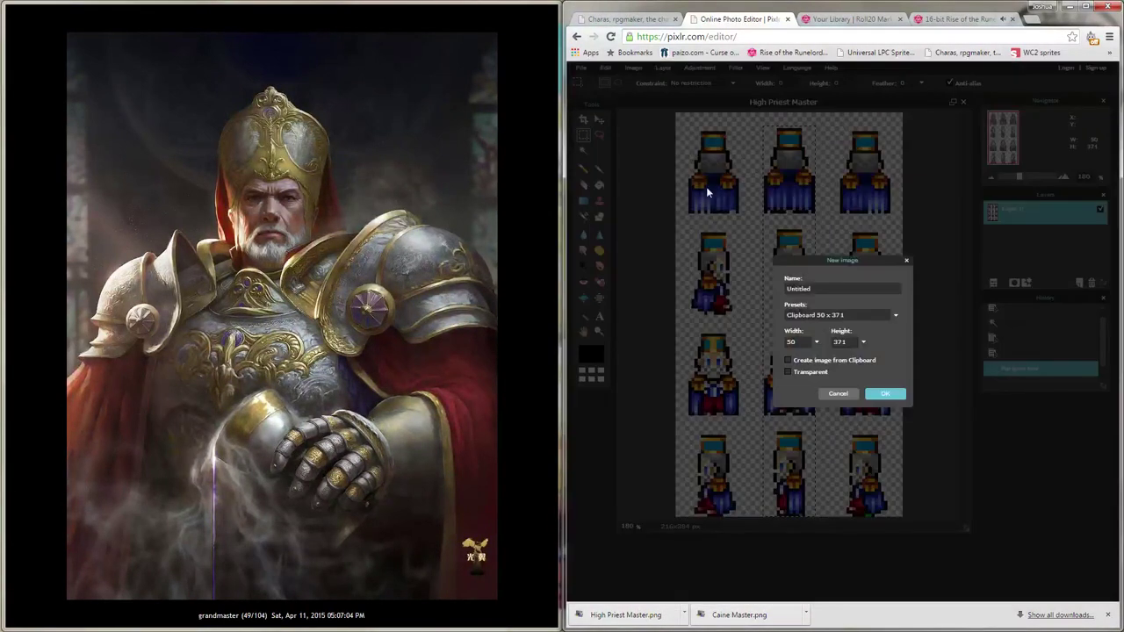
click(809, 363)
click(809, 372)
click(879, 394)
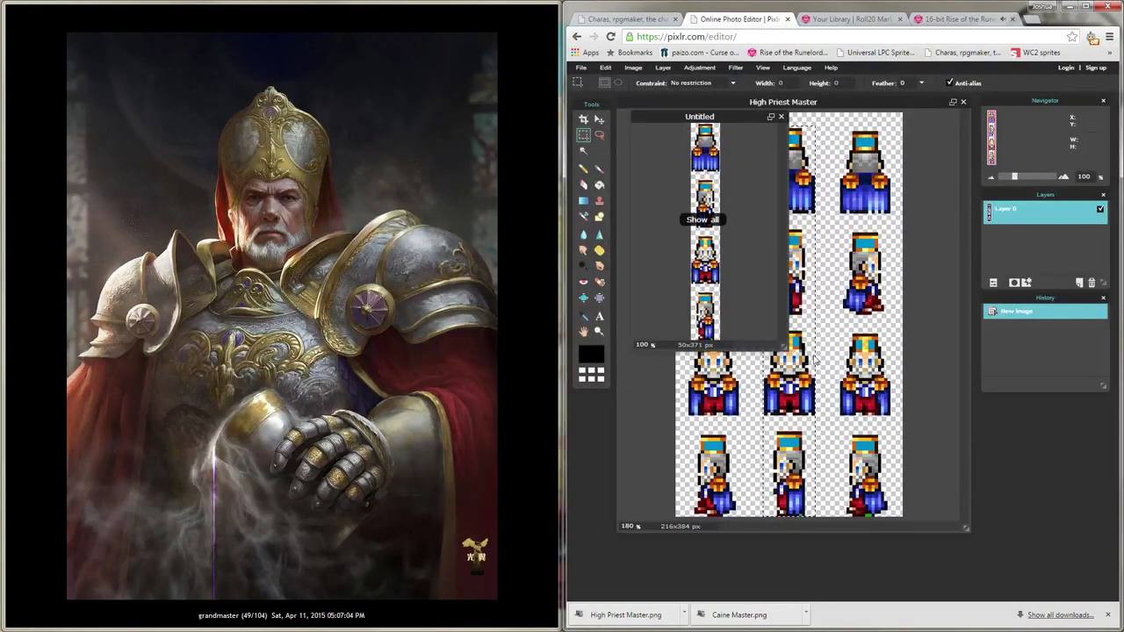
Step: Enlarge and zoom the new 50x371 image, then marquee its top sprite
drag(729, 354, 895, 479)
scroll(895, 479, up, 4)
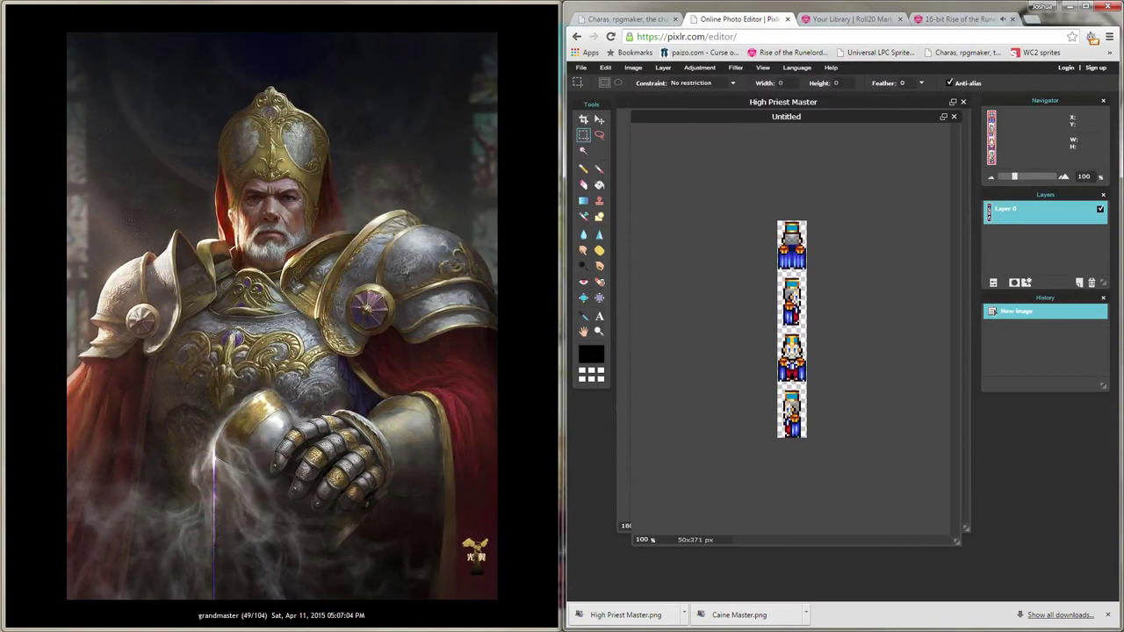
scroll(885, 455, up, 1)
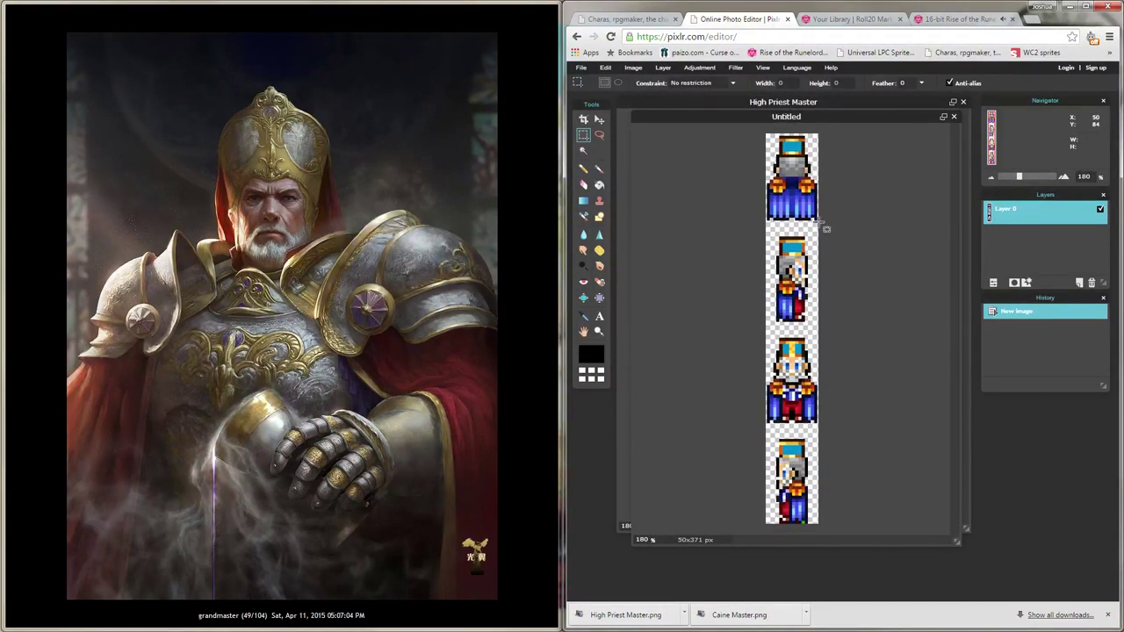
drag(822, 223, 735, 135)
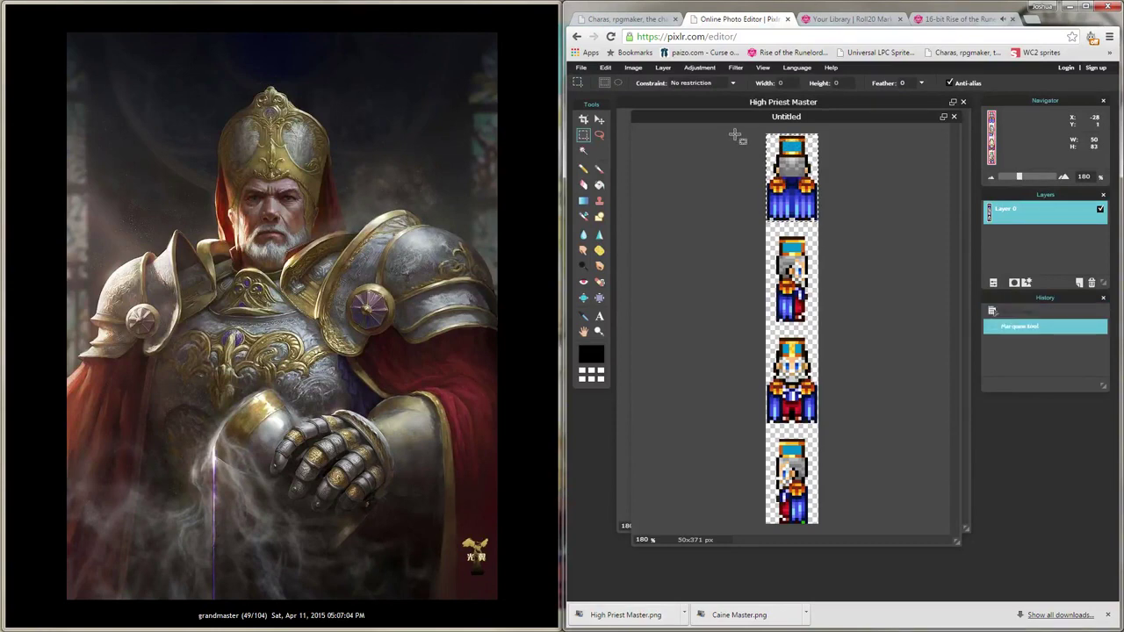
Step: Copy the top sprite into a new 50x83 image named 'Priest Back'
click(605, 68)
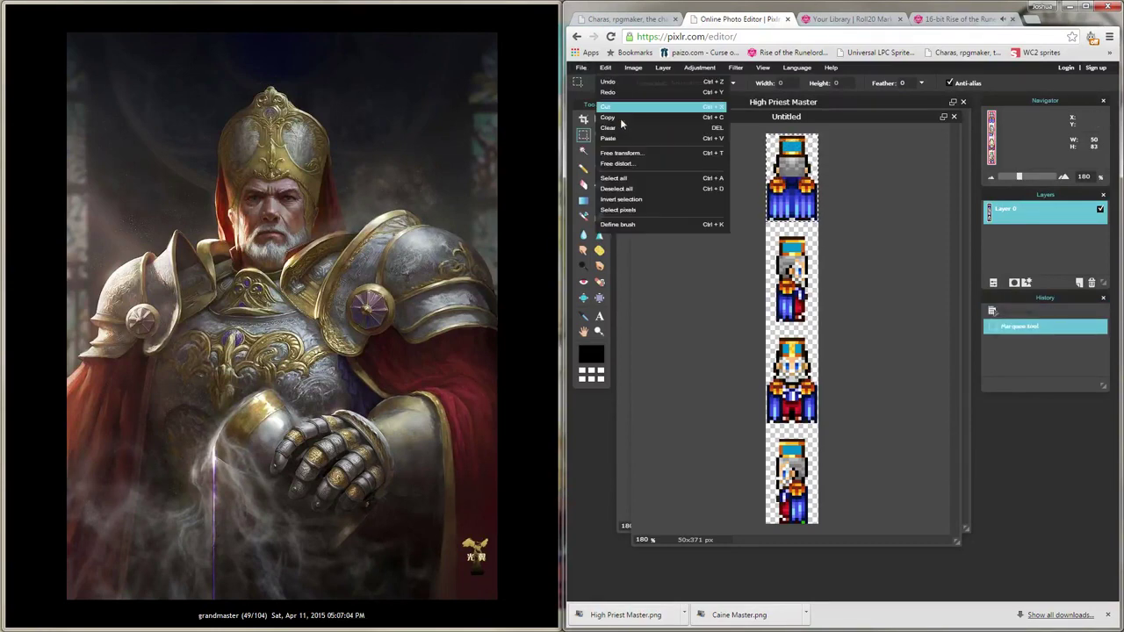
click(619, 116)
click(581, 67)
click(588, 81)
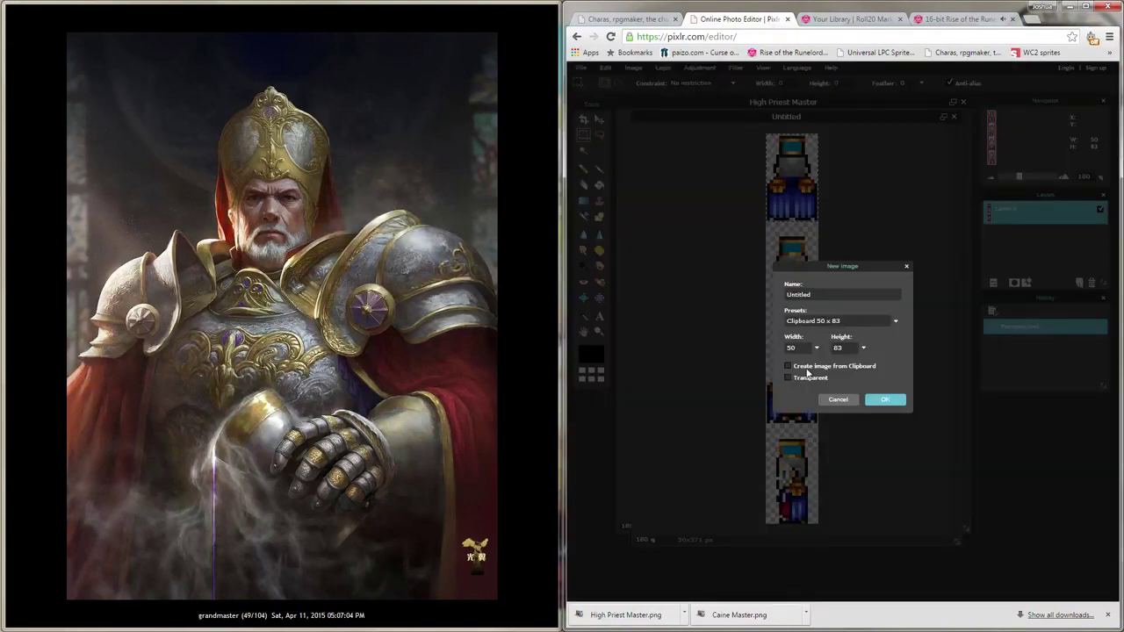
double_click(808, 295)
text(Priest Back)
click(885, 402)
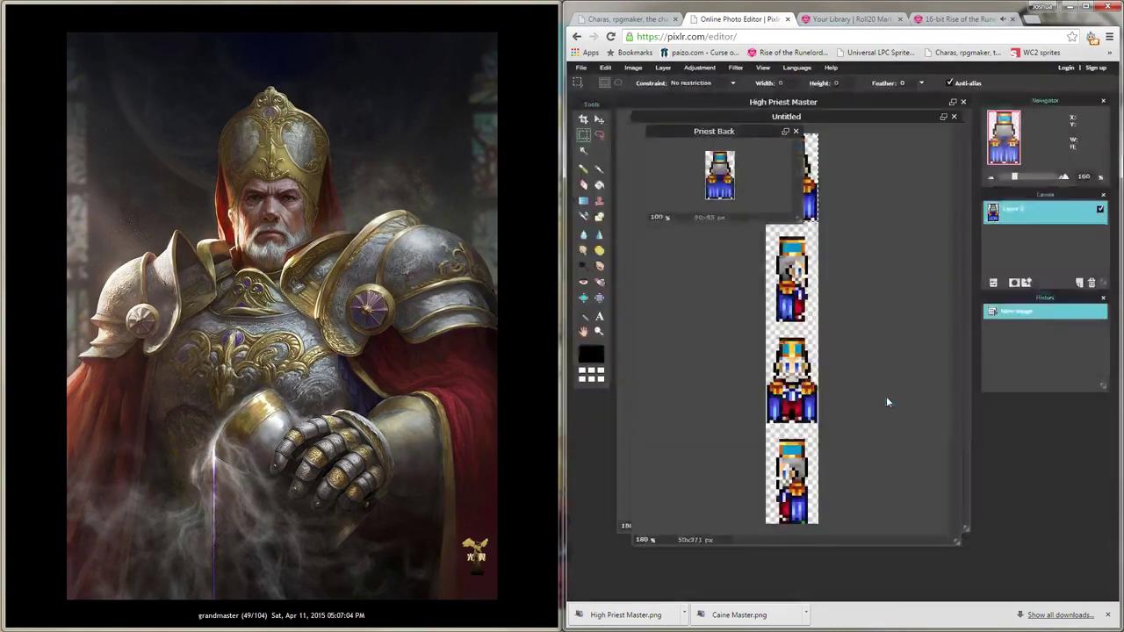
Step: Save Priest Back to disk as a transparent PNG
click(581, 69)
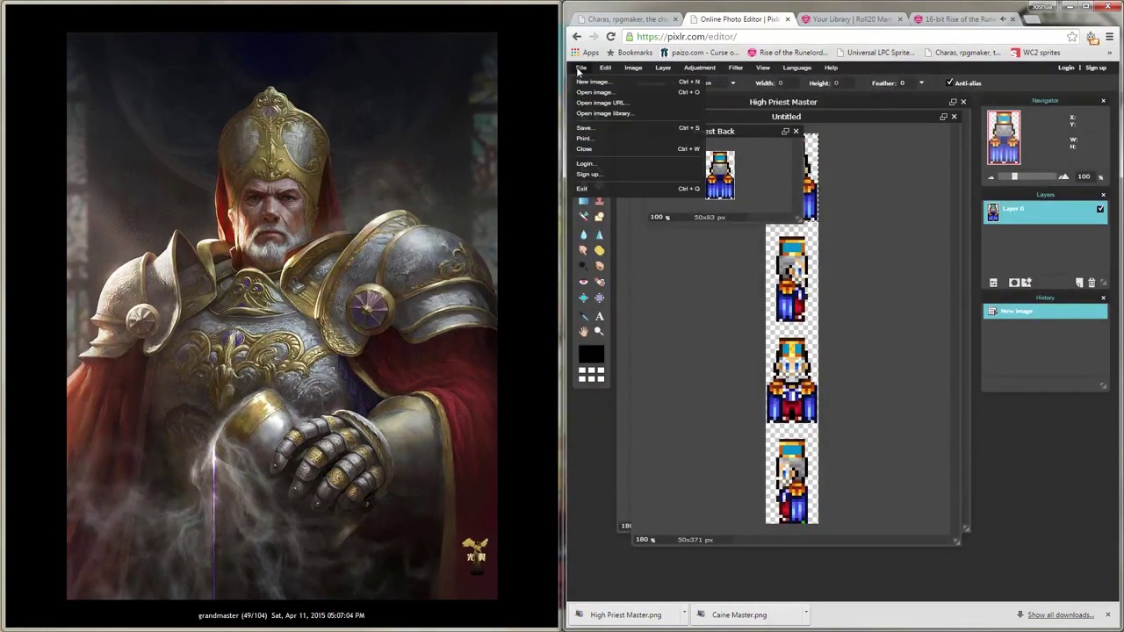
click(584, 128)
click(886, 296)
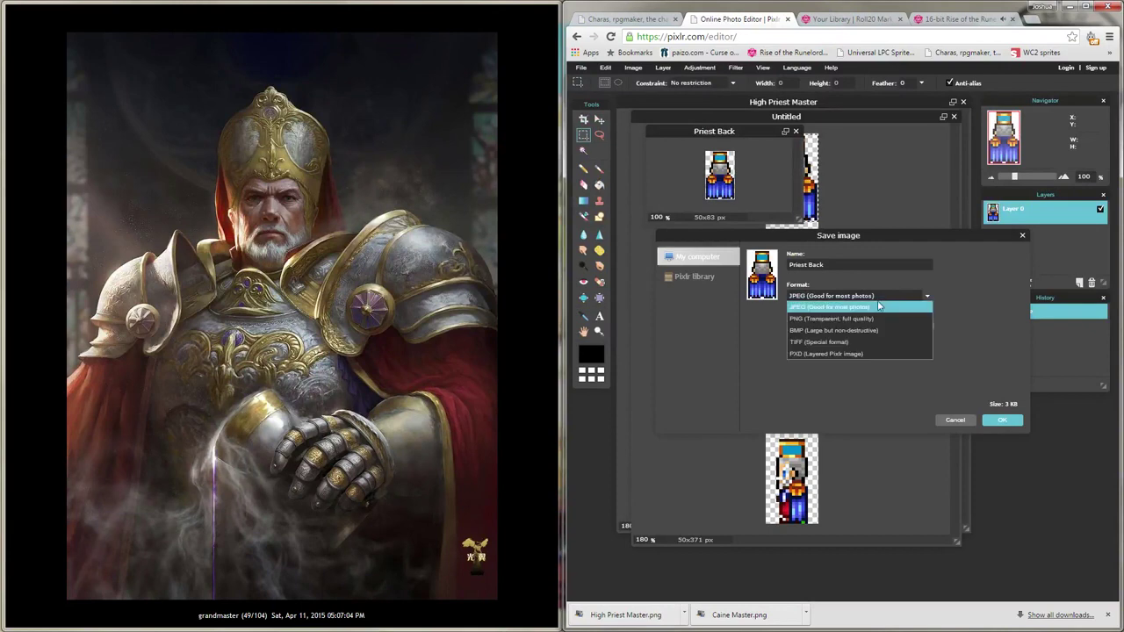
click(865, 314)
click(999, 420)
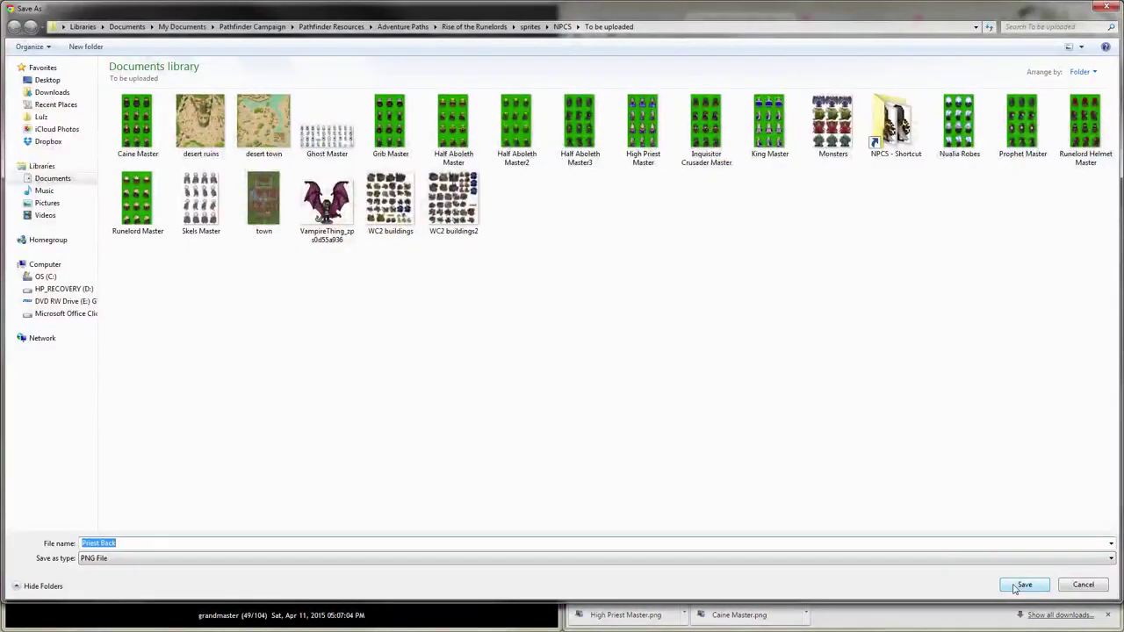
click(1018, 586)
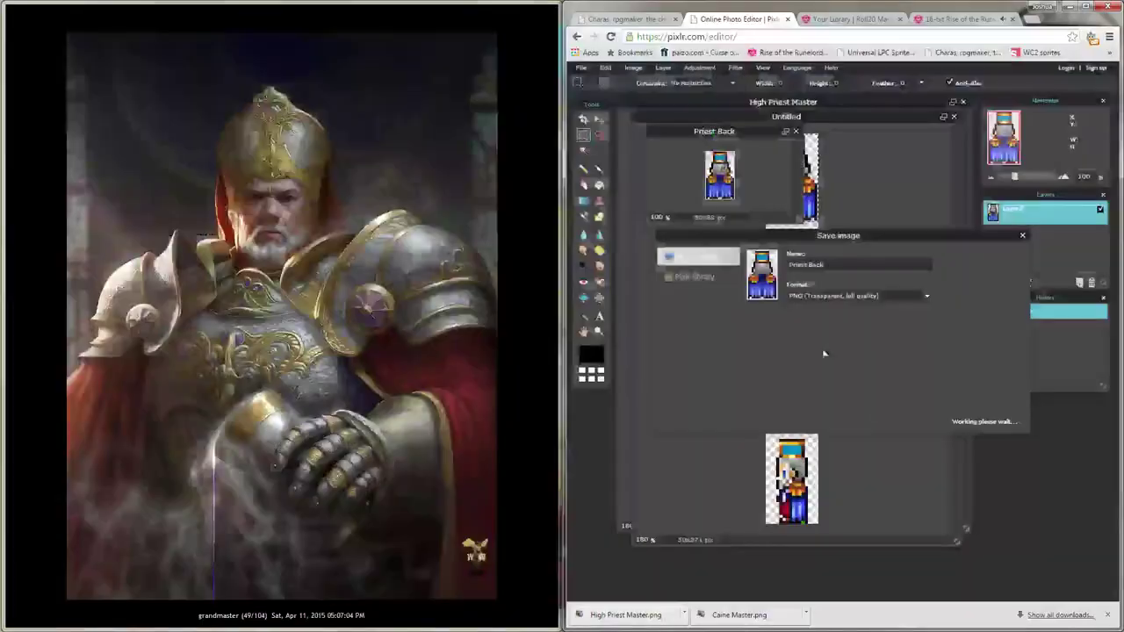
Step: Close Priest Back and copy the second sprite into a new image named 'Priest Right'
click(797, 132)
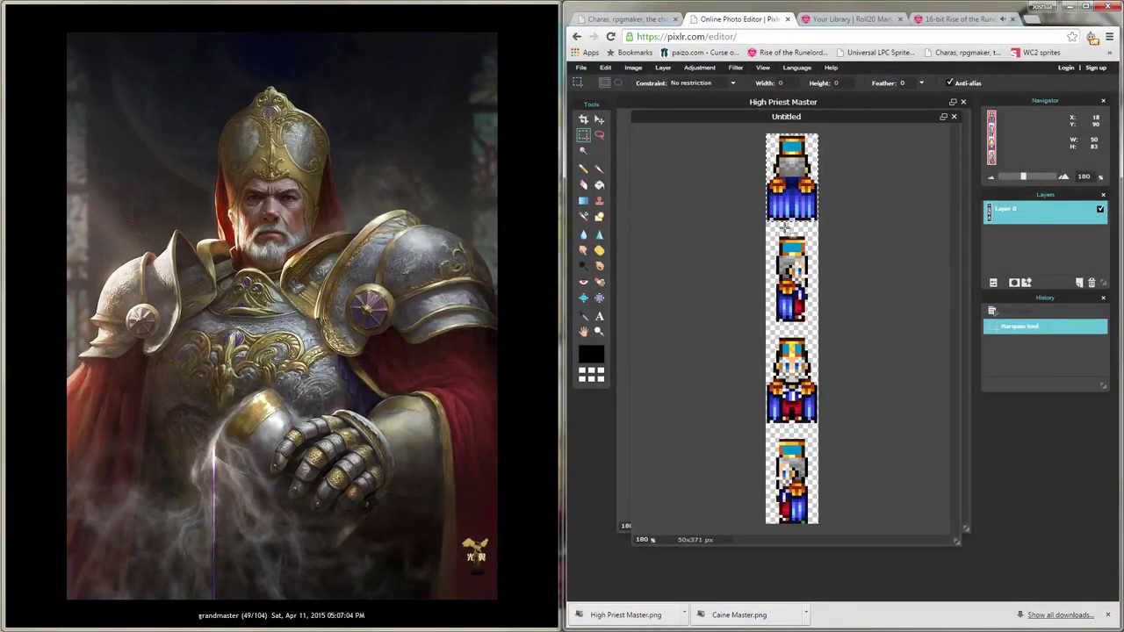
drag(765, 235, 829, 323)
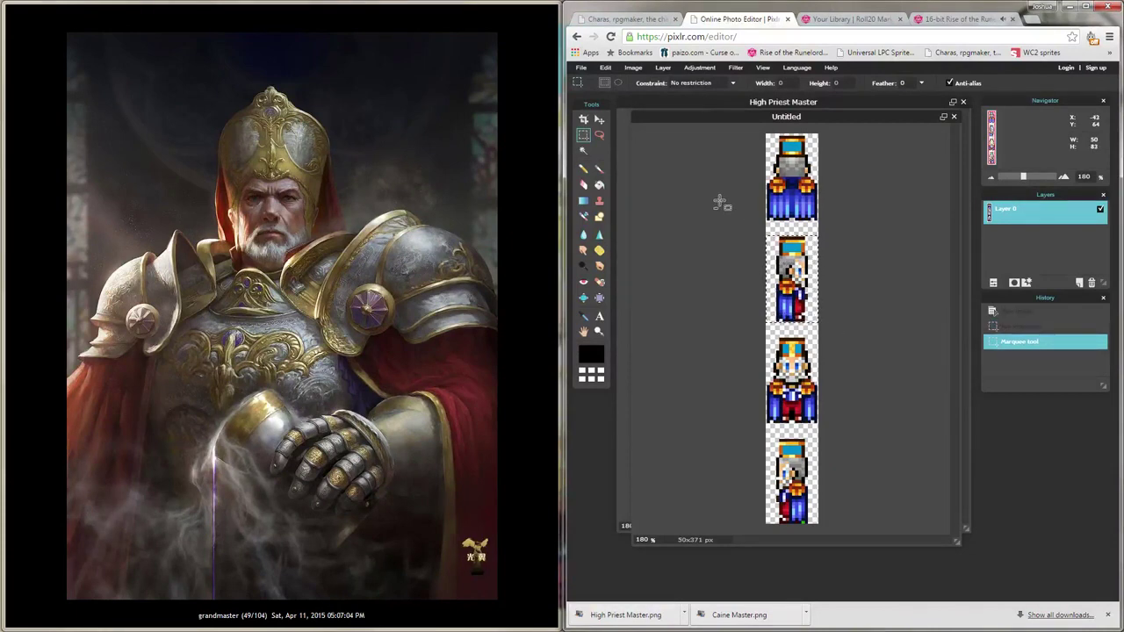
click(581, 67)
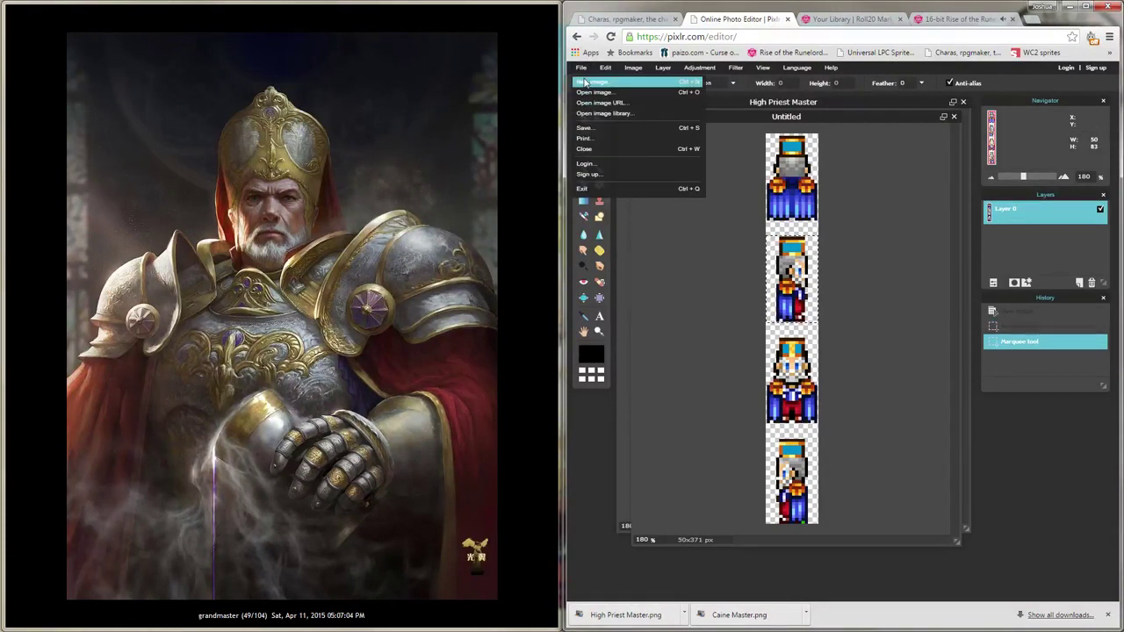
mouse_move(605, 68)
click(614, 113)
click(582, 68)
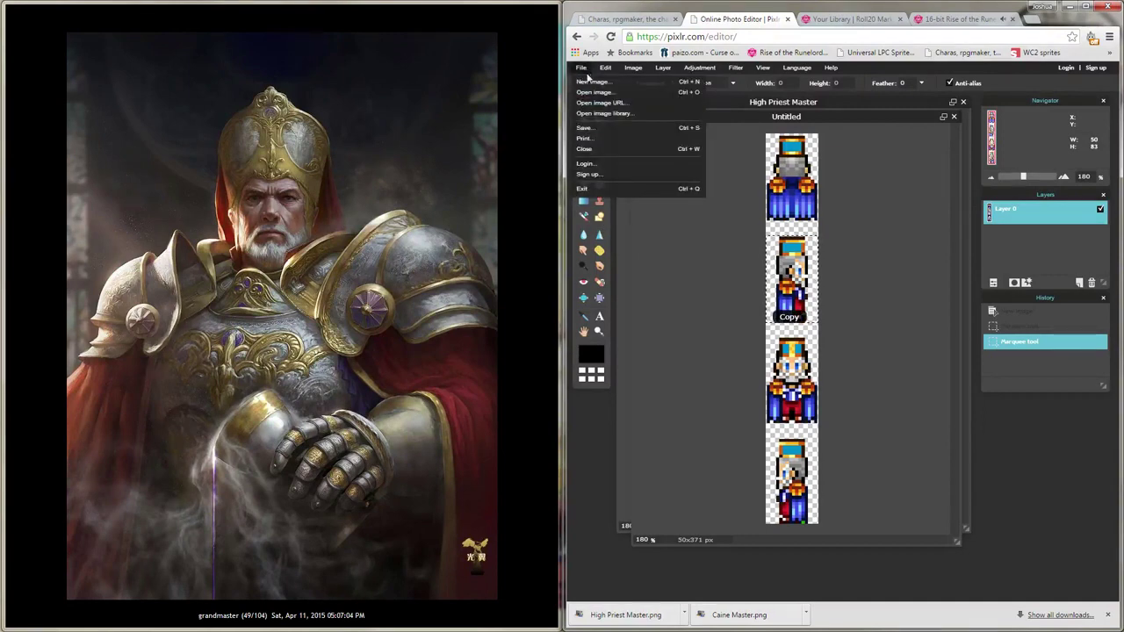
click(592, 82)
click(820, 294)
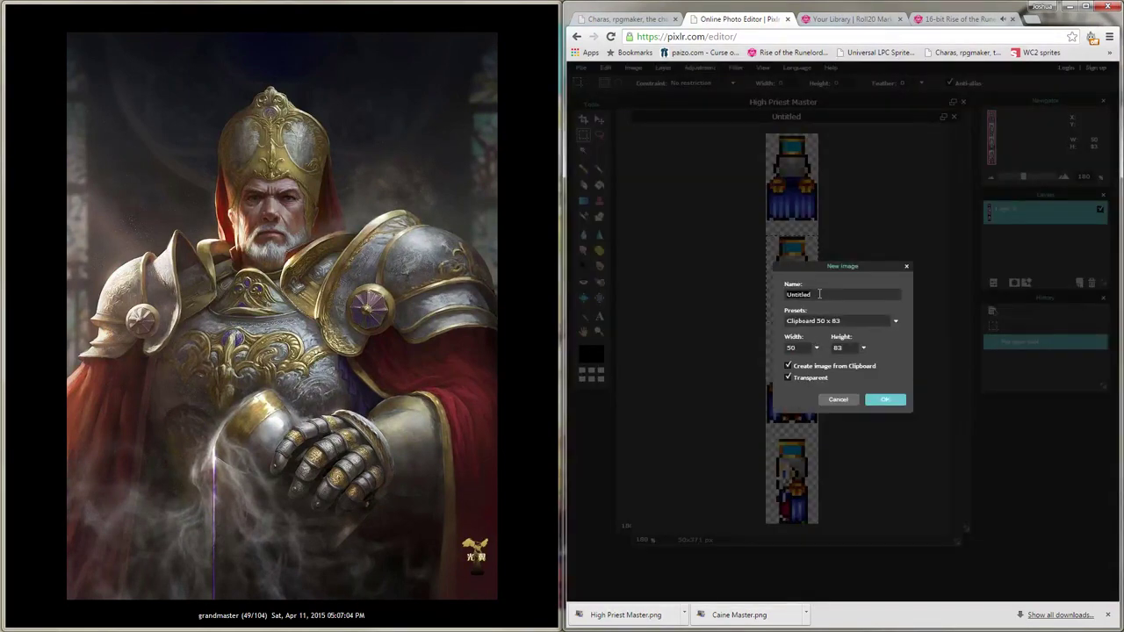
text(Priest Right)
click(883, 401)
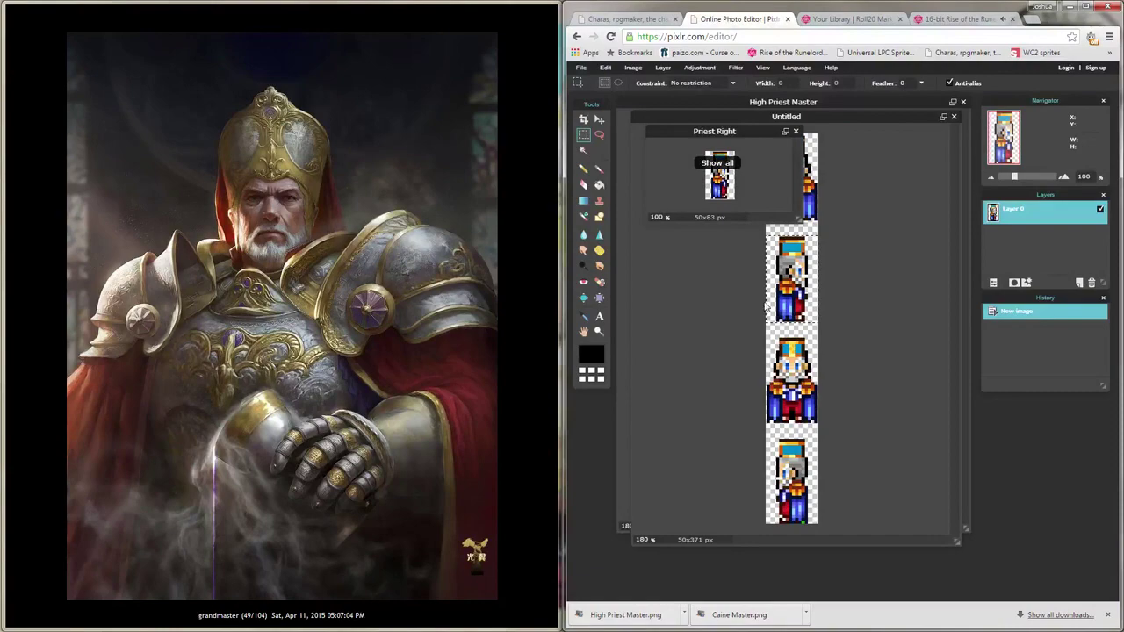
Step: Save Priest Right as a transparent PNG in the To be uploaded folder
click(581, 69)
click(584, 128)
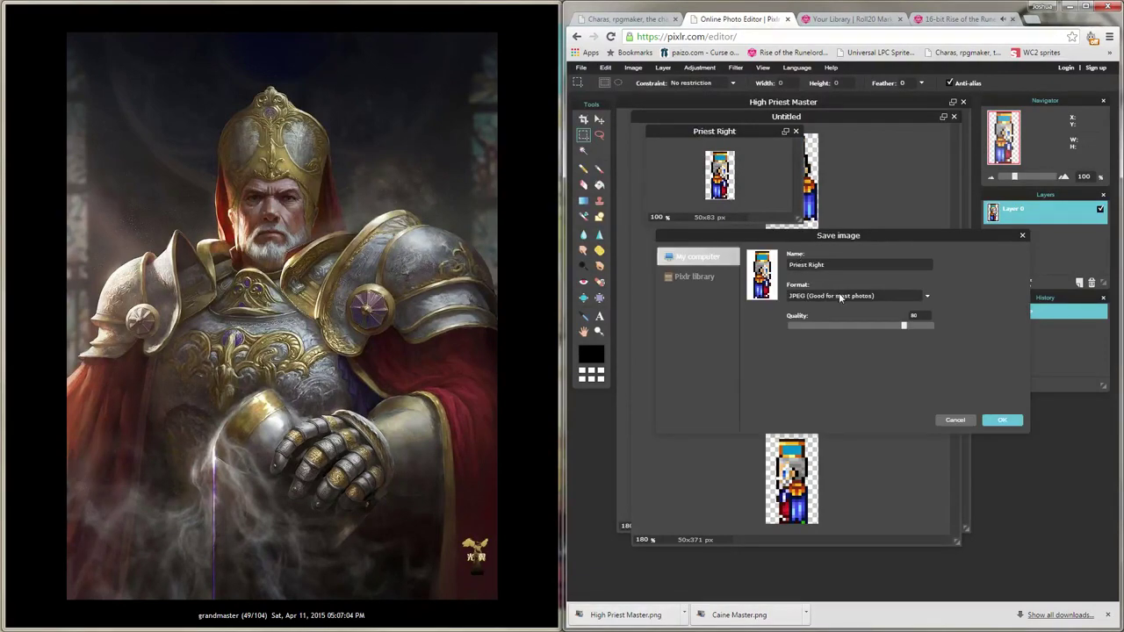
click(843, 295)
click(849, 318)
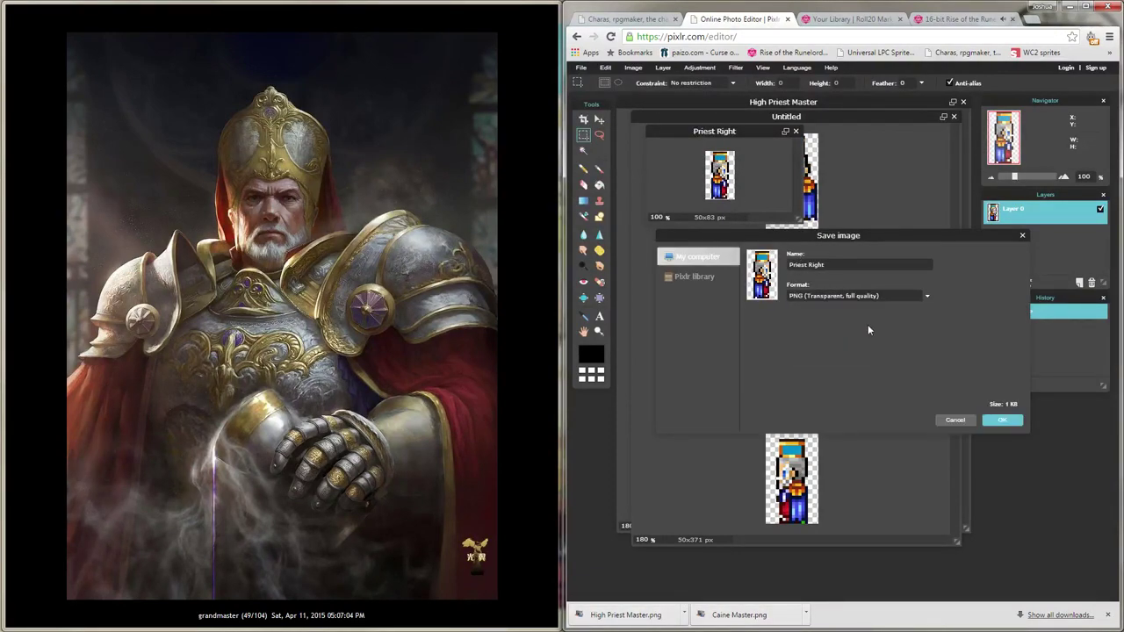
click(1001, 421)
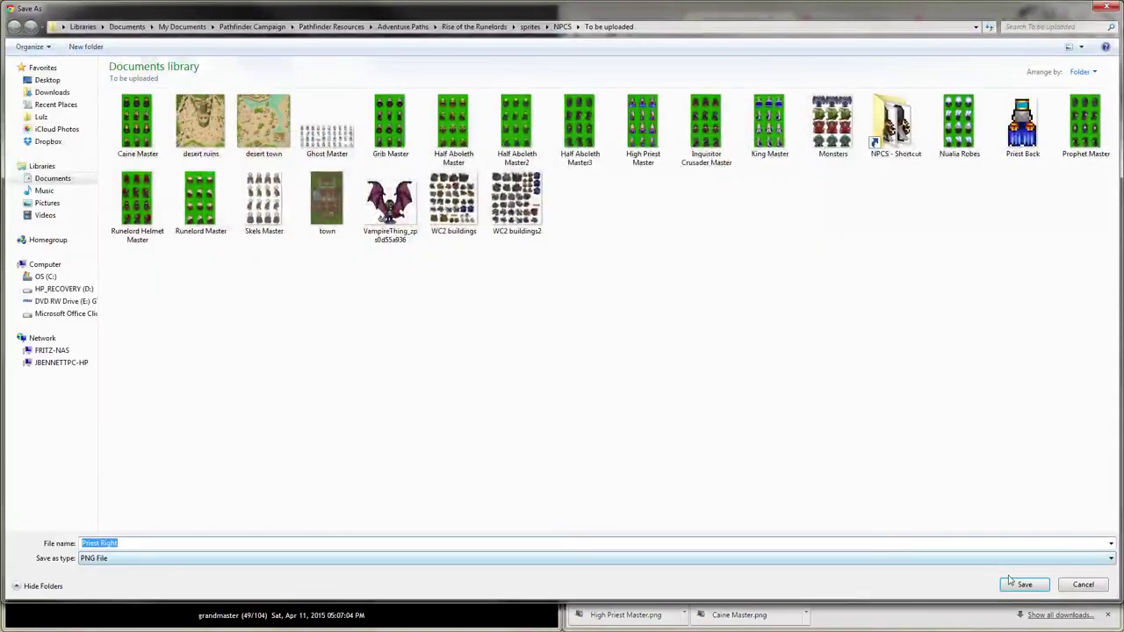
click(1019, 584)
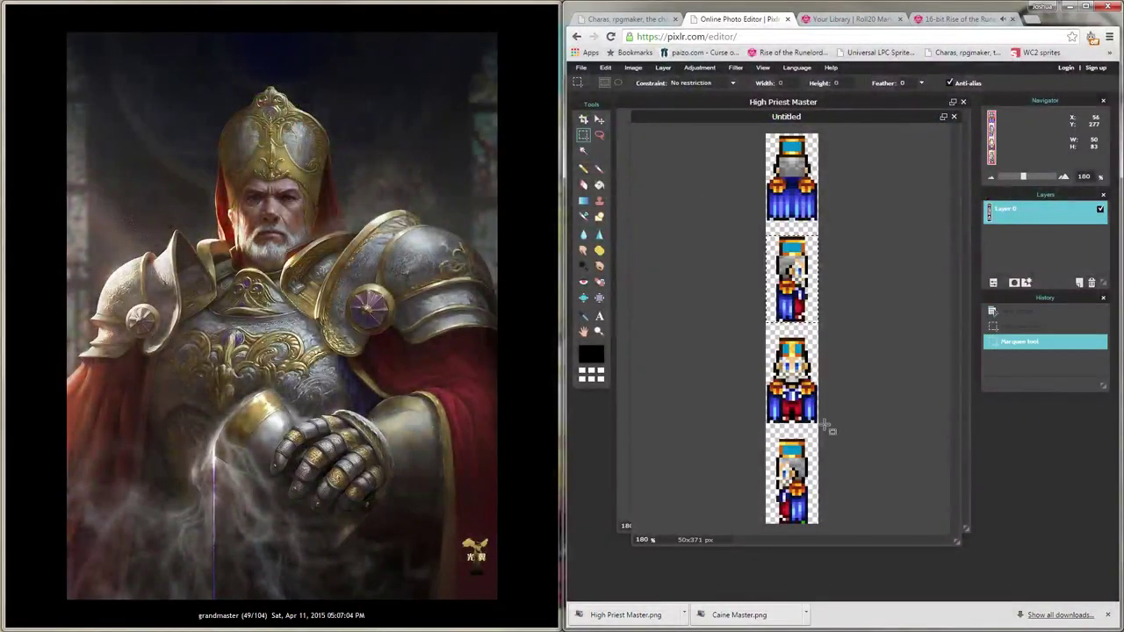
Step: Copy the third sprite and start a new 50x84 image from the clipboard
click(829, 429)
drag(760, 336, 858, 428)
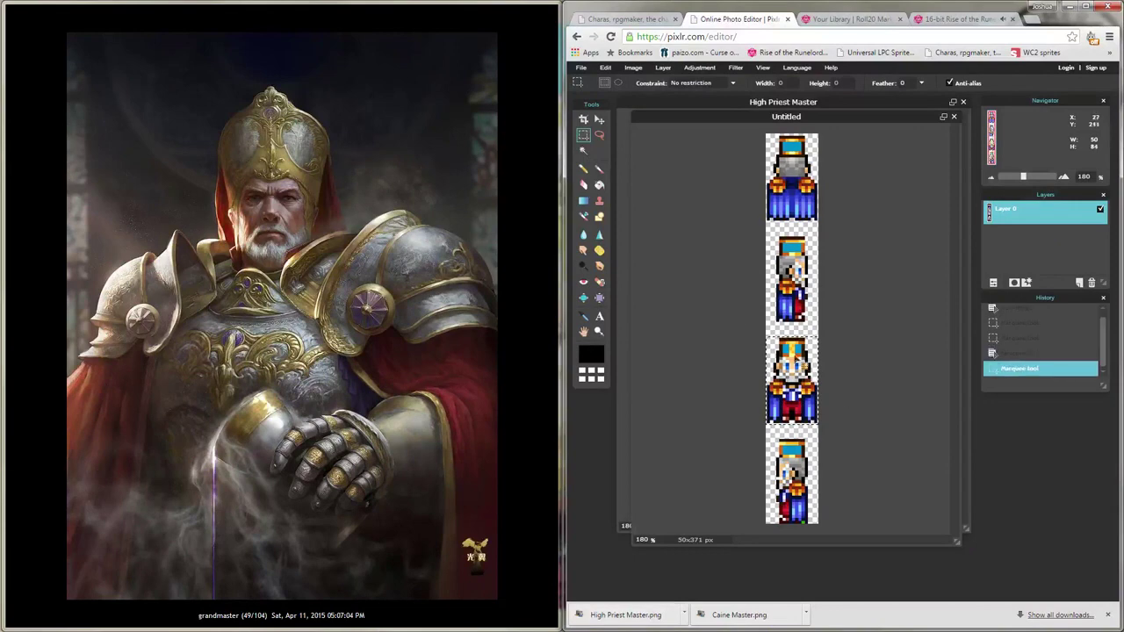
click(606, 69)
click(606, 121)
click(581, 68)
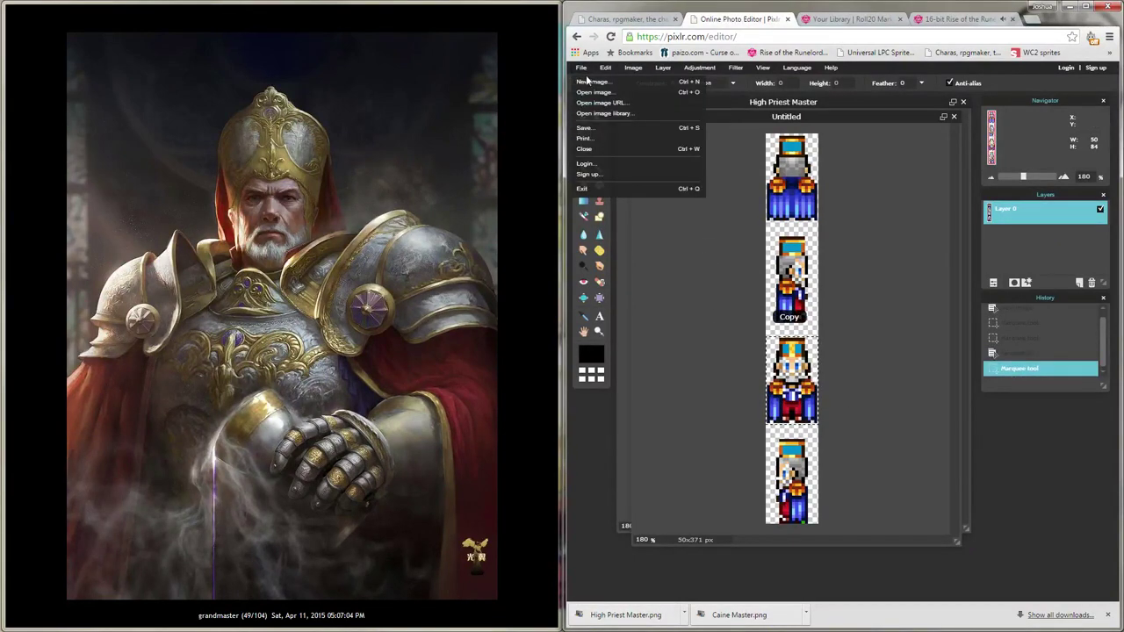
click(589, 81)
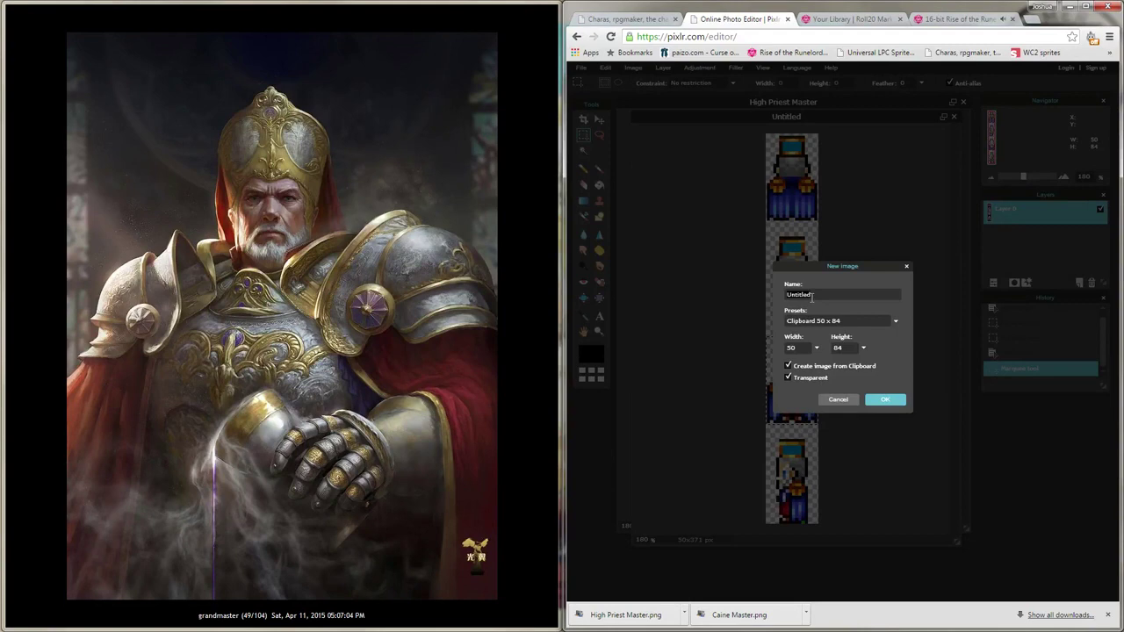
Step: Create the 'Priest Front' image and save it as a PNG in To be uploaded
text(Priest Front)
click(885, 401)
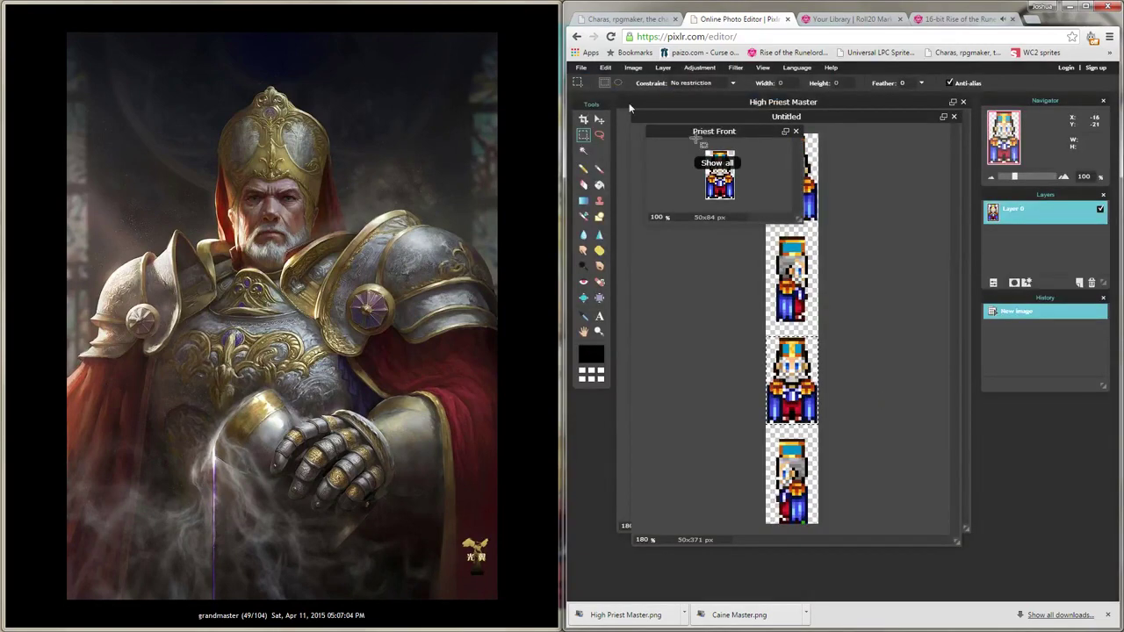
click(581, 69)
click(595, 132)
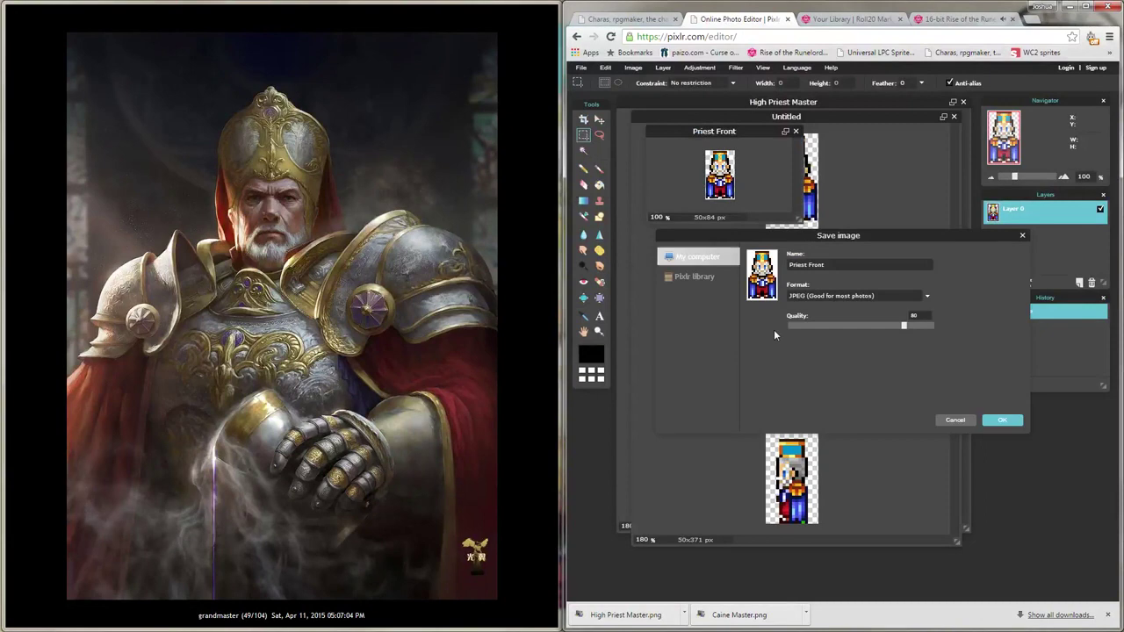
click(852, 296)
click(839, 319)
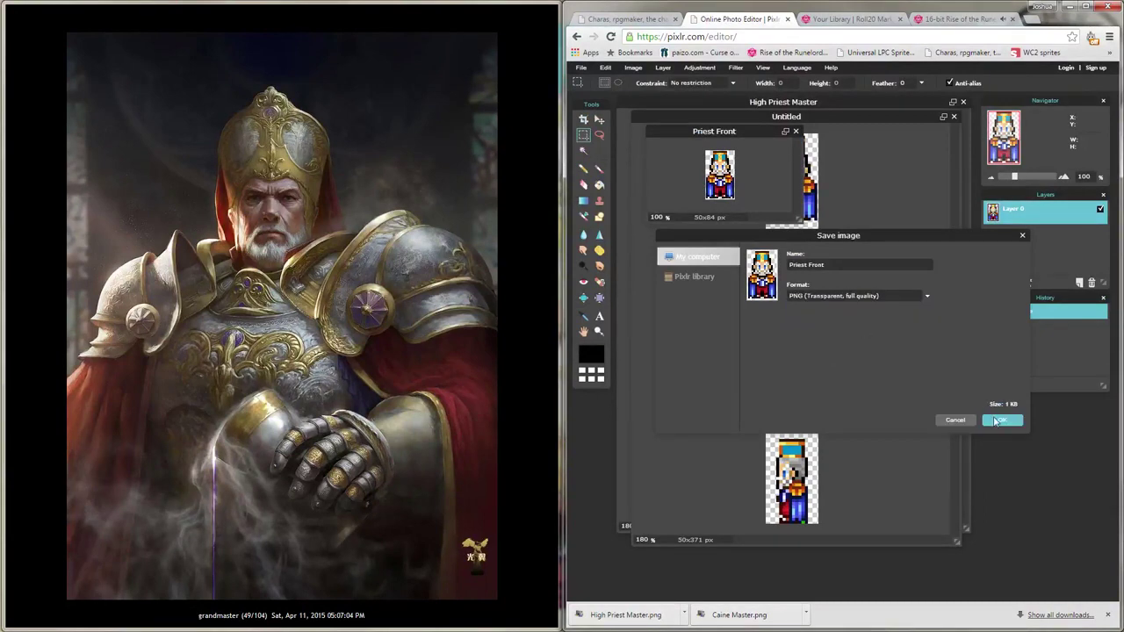
click(1000, 420)
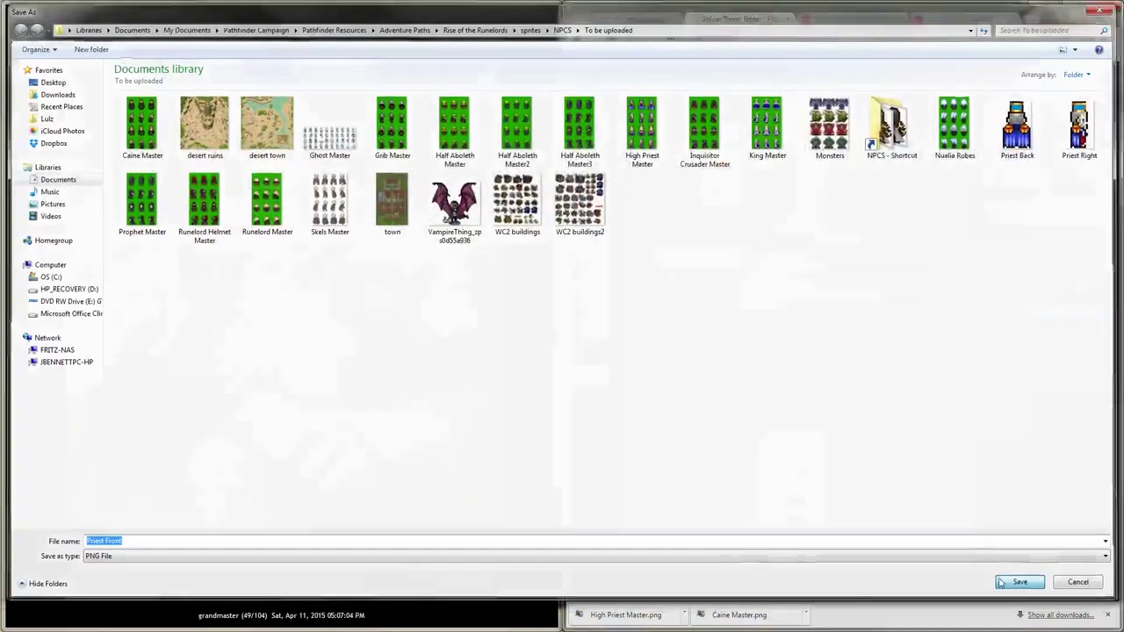
click(1019, 582)
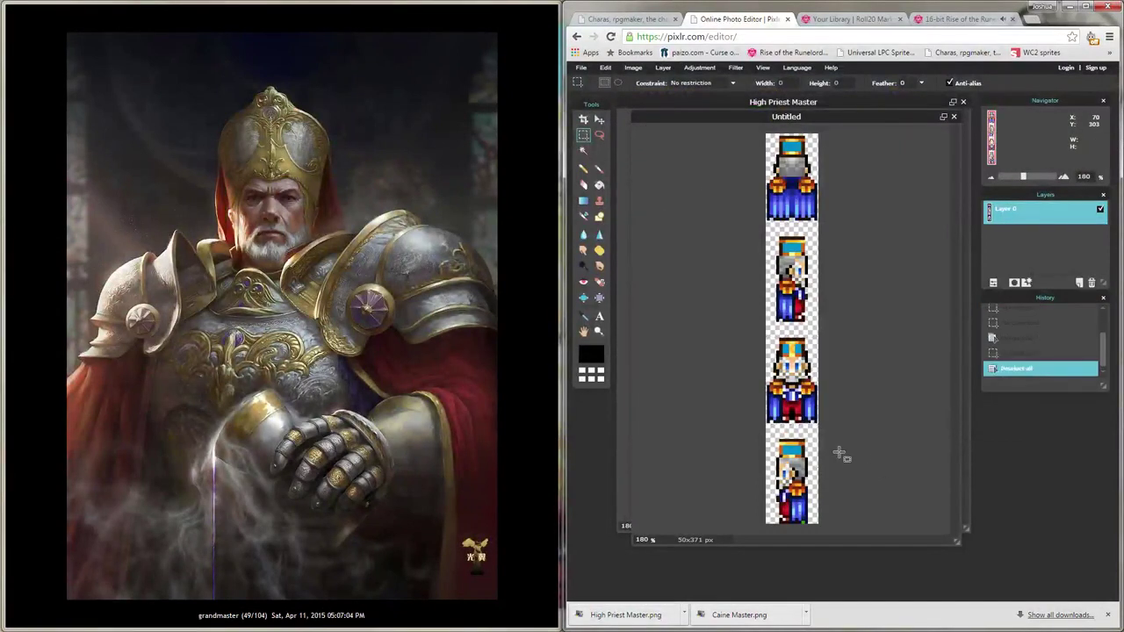
Step: Copy the bottom sprite frame into a new image named 'Priest Left'
drag(764, 436, 873, 535)
click(606, 67)
click(615, 116)
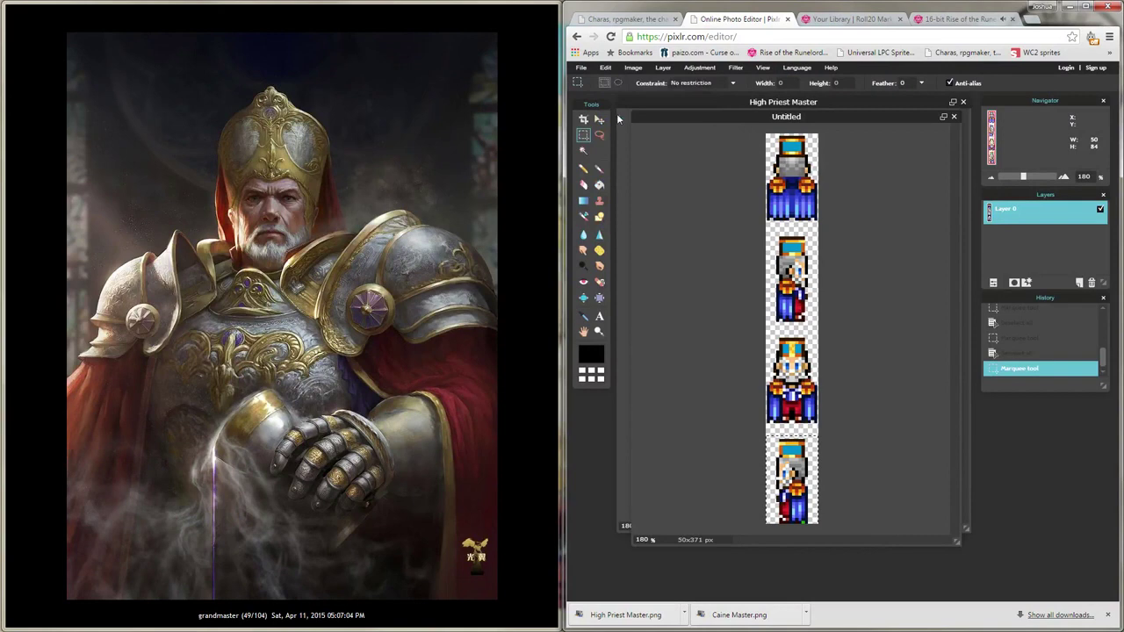
click(582, 67)
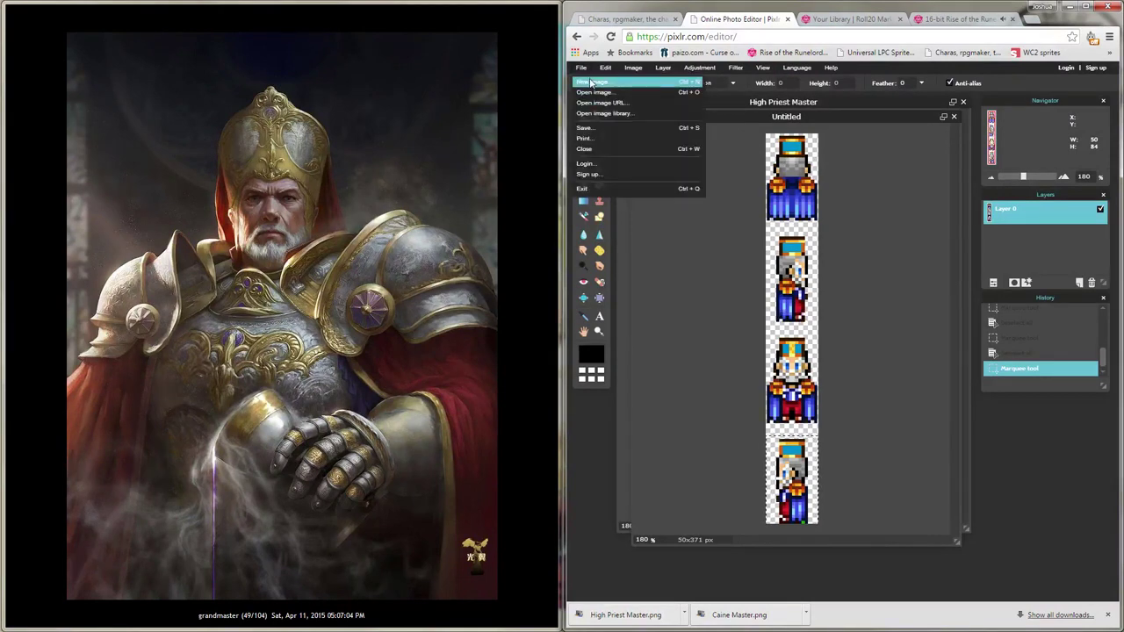
click(591, 81)
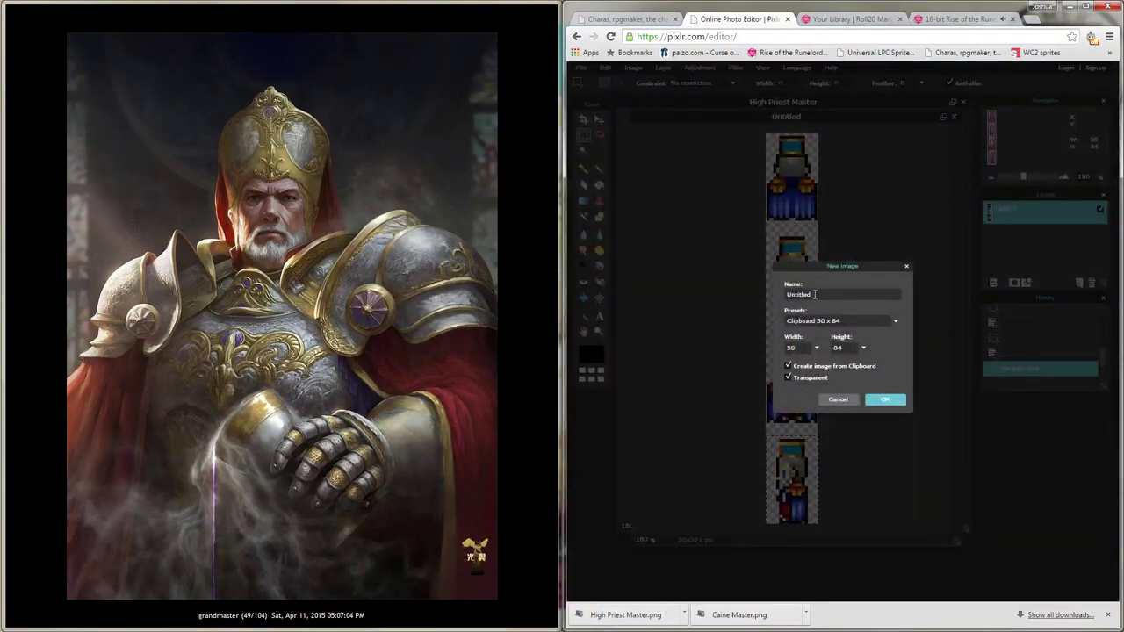
double_click(815, 296)
text(Priest Left)
click(889, 402)
Step: Save Priest Left as a PNG in To be uploaded and close its window
click(582, 68)
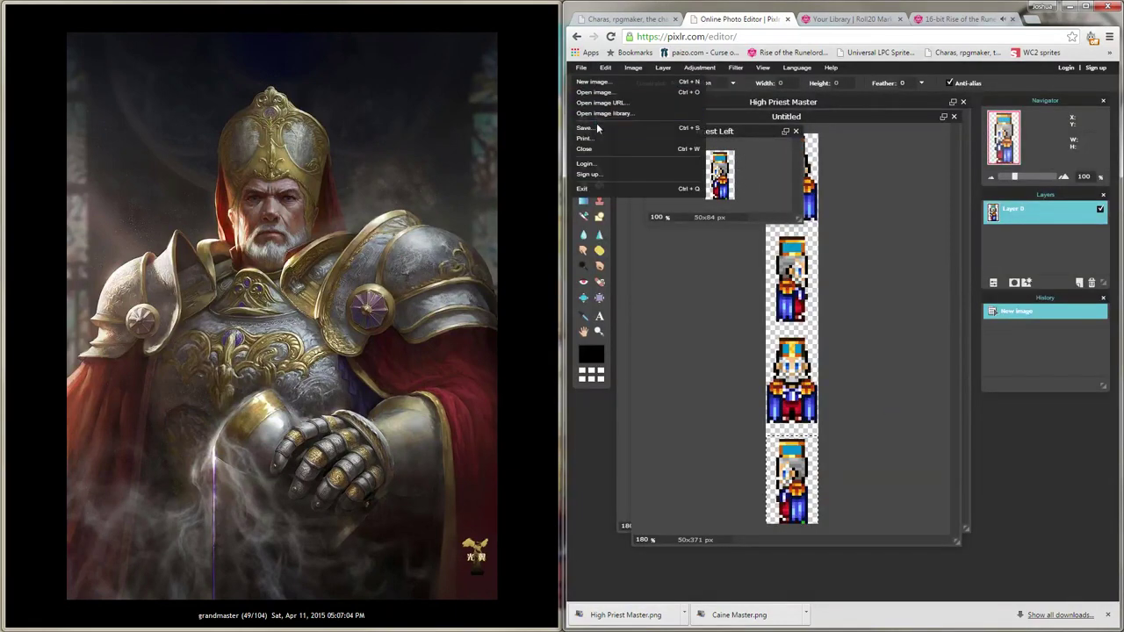
click(596, 128)
click(852, 296)
click(852, 304)
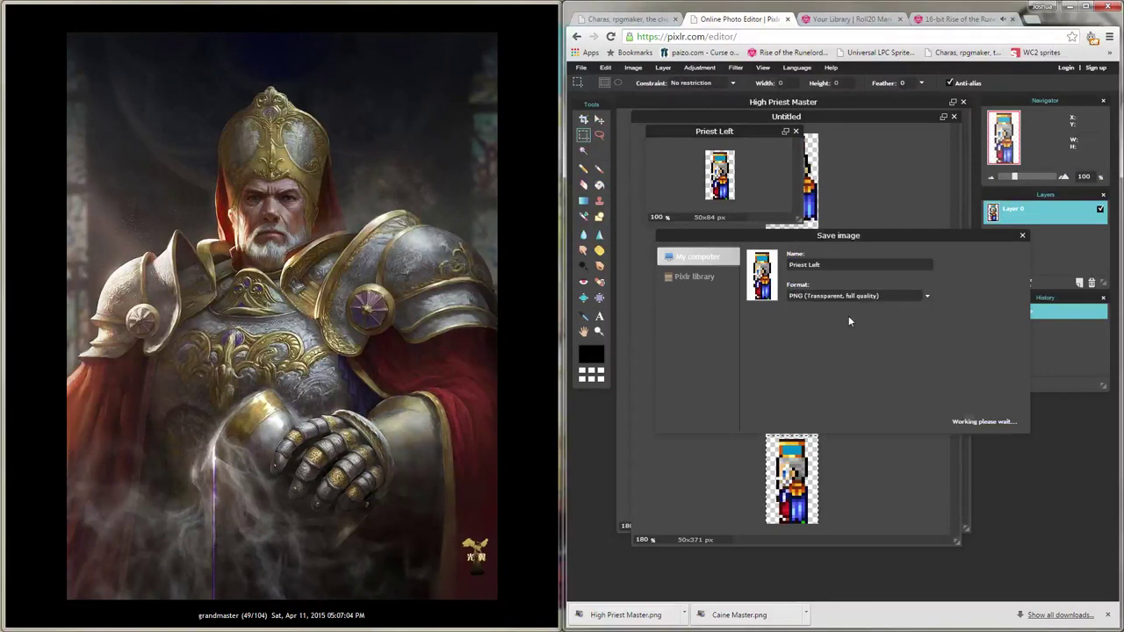
click(992, 424)
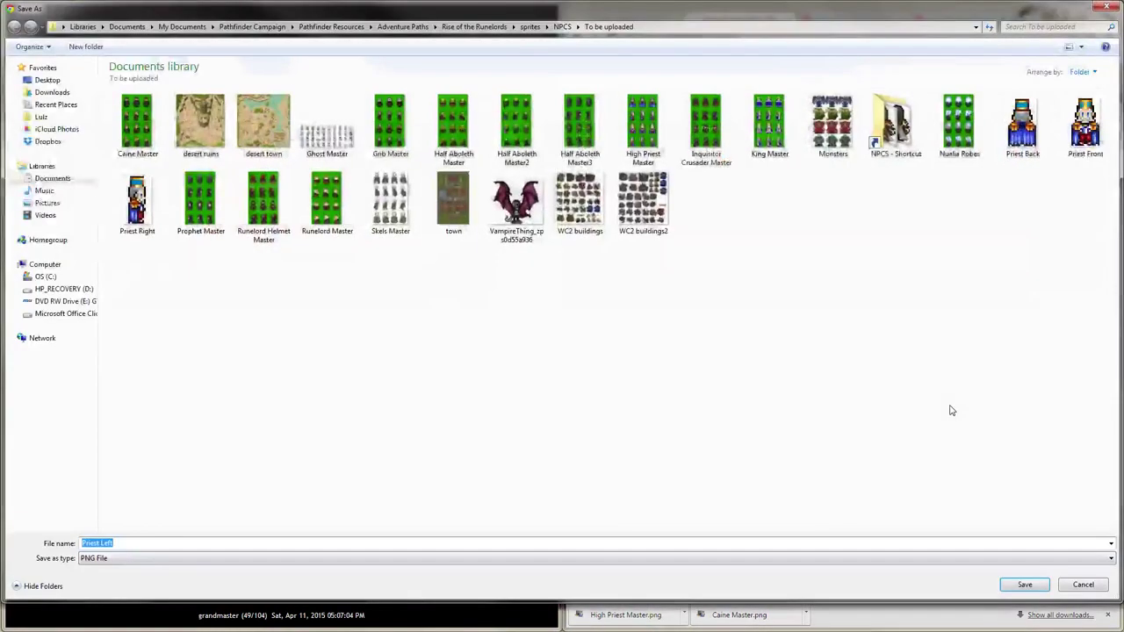
click(1018, 584)
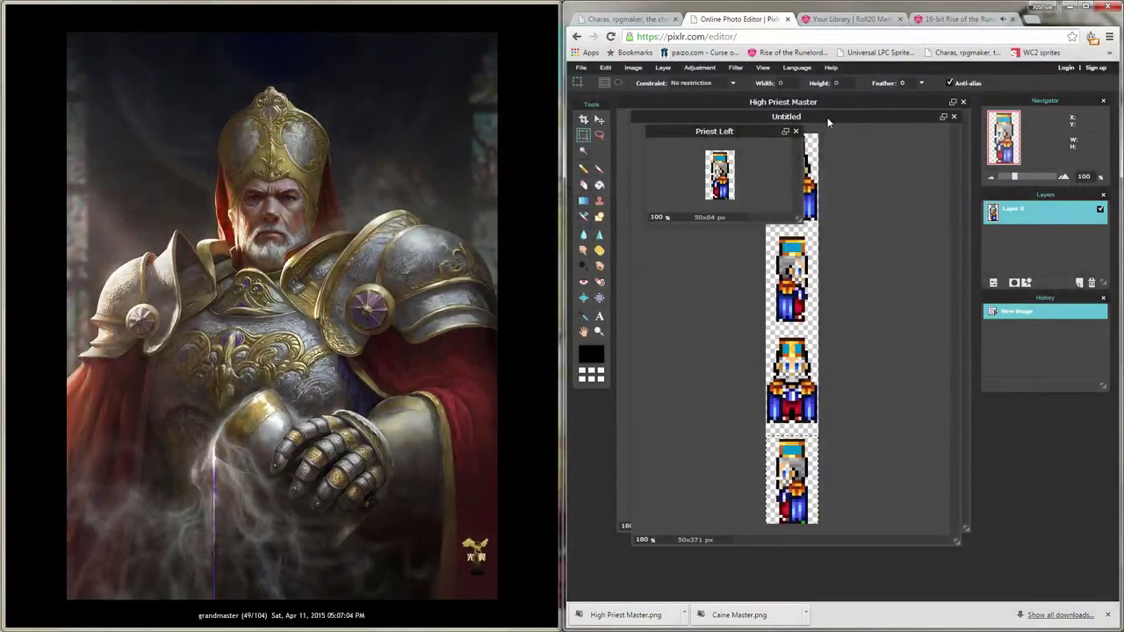
click(795, 131)
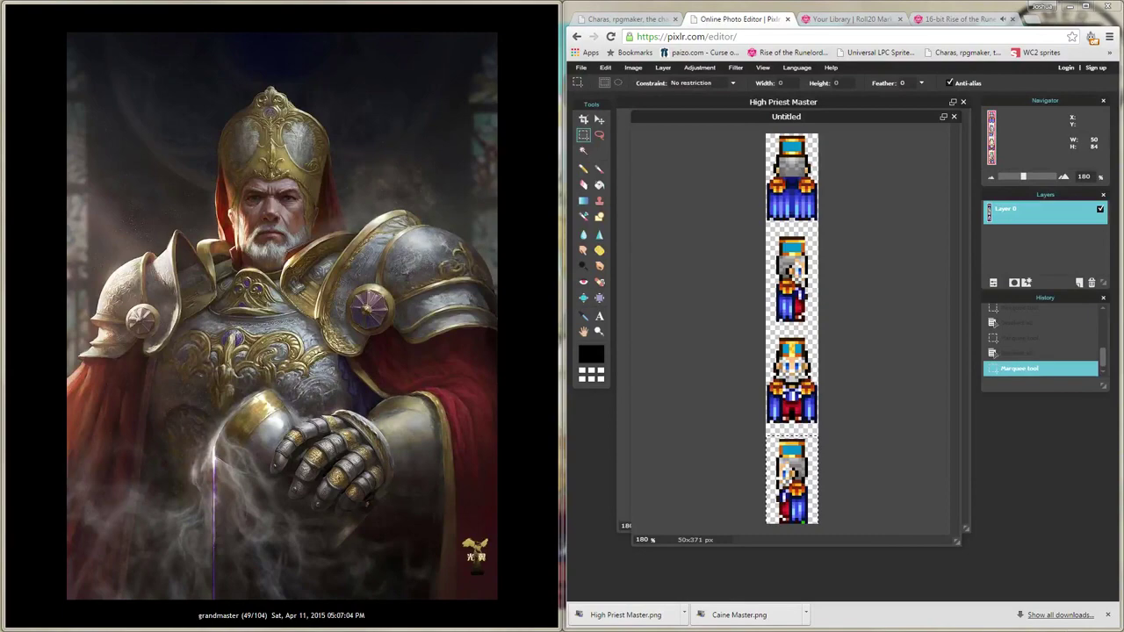
Step: Upload the Priest Back, Right, Left and Front PNGs from Explorer into Roll20's Your Library
drag(0, 53, 268, 46)
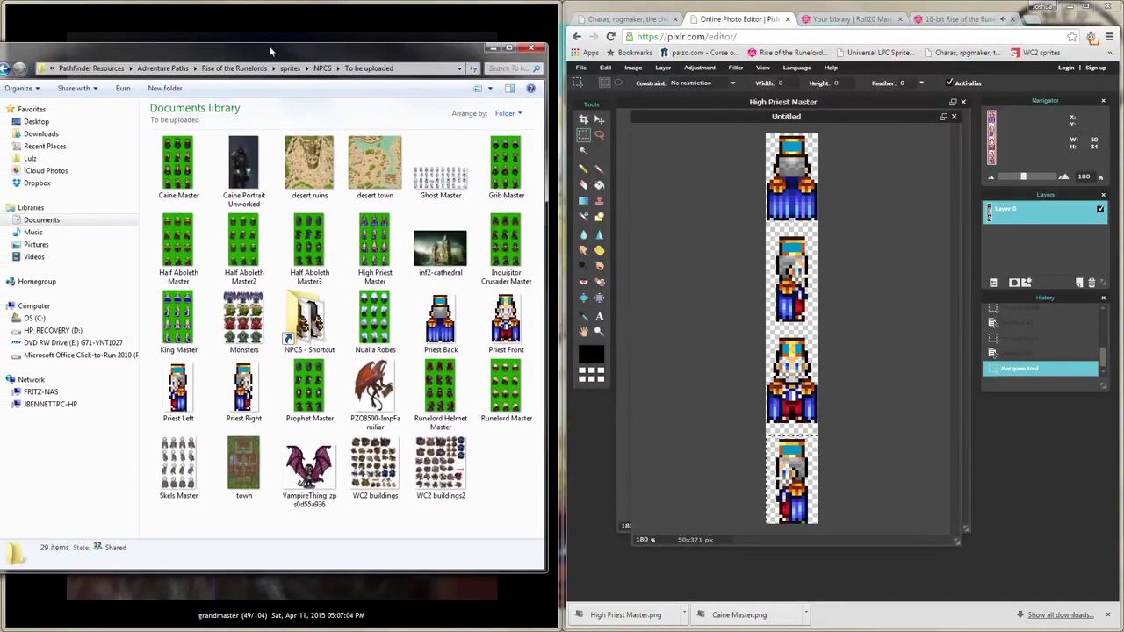
click(854, 19)
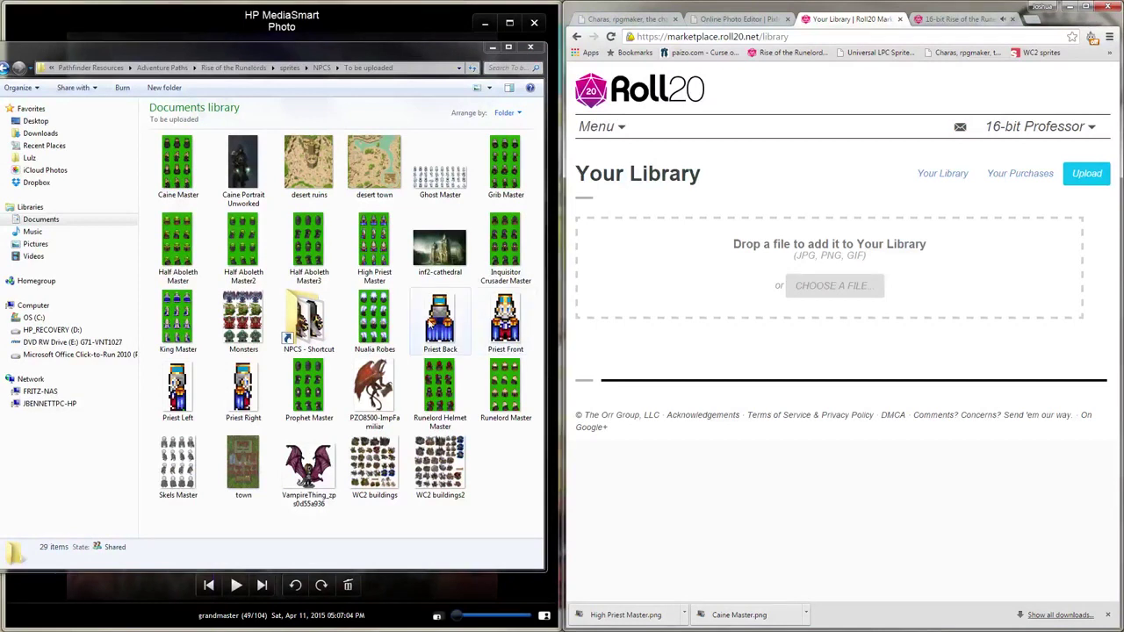
click(432, 324)
ctrl+click(243, 386)
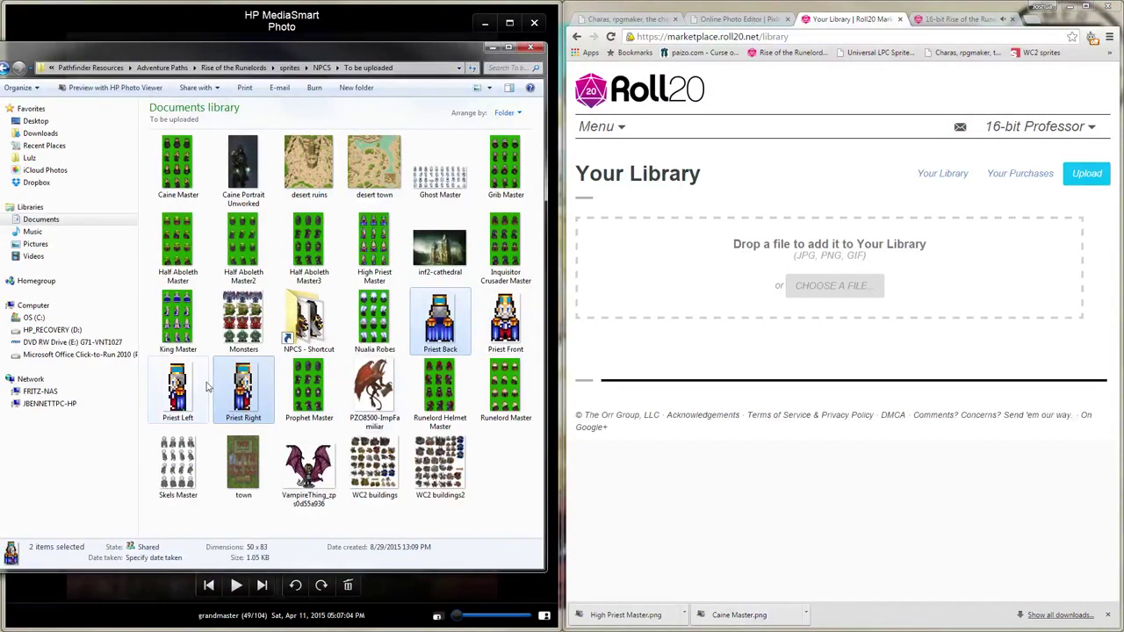
ctrl+click(177, 386)
ctrl+click(503, 320)
drag(502, 321, 773, 259)
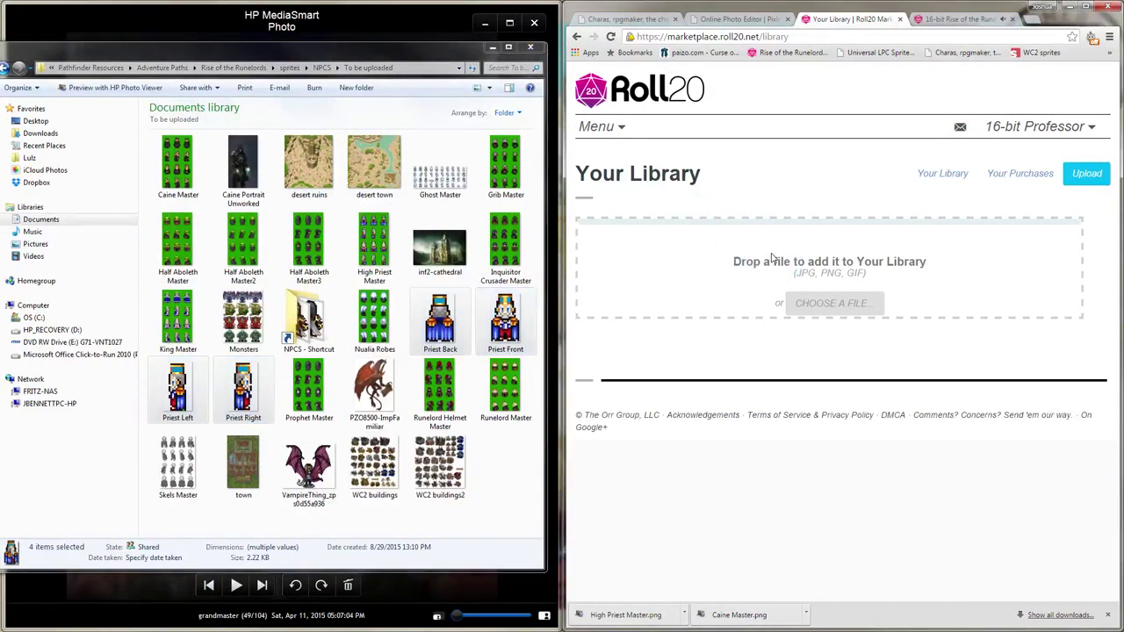
click(529, 49)
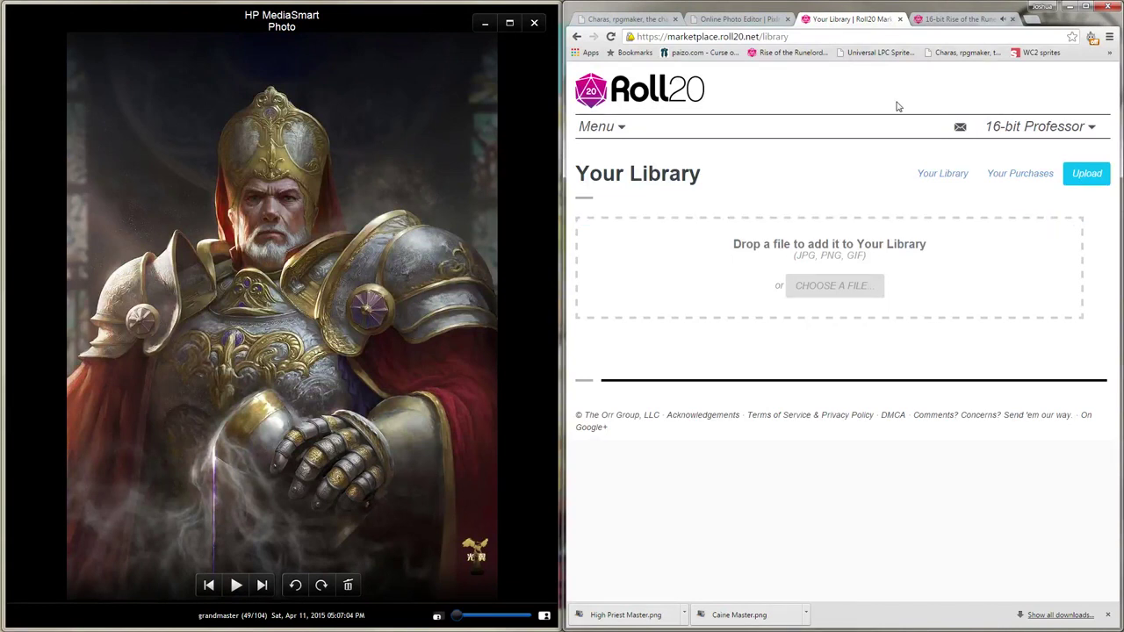
Step: Add a new rollable table on the game page and name it High-Priest
click(960, 20)
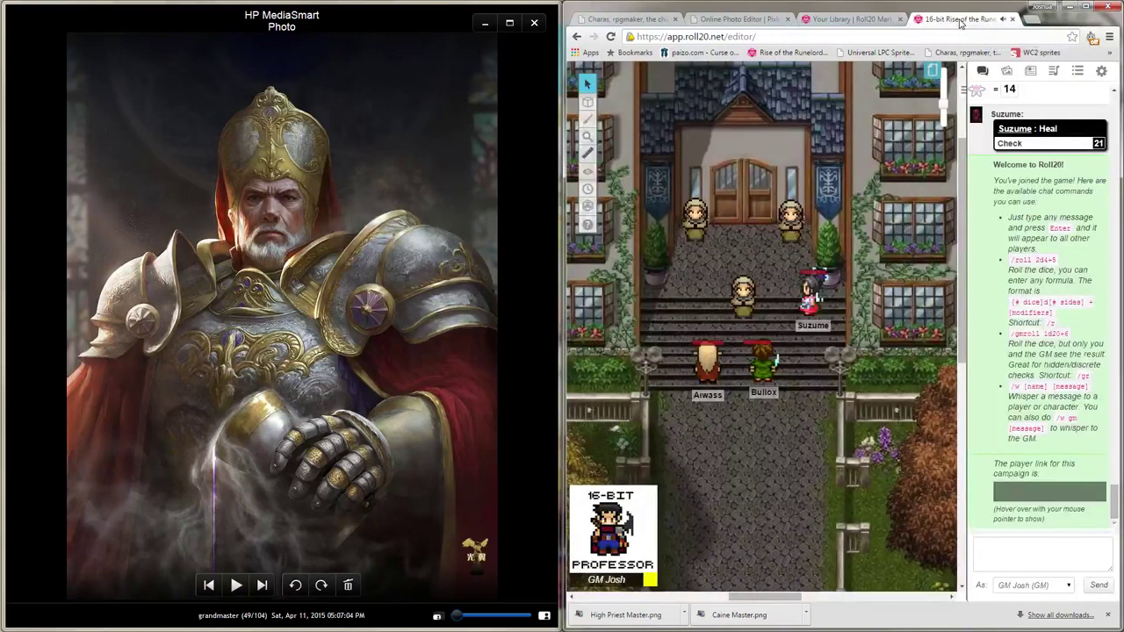
click(1077, 71)
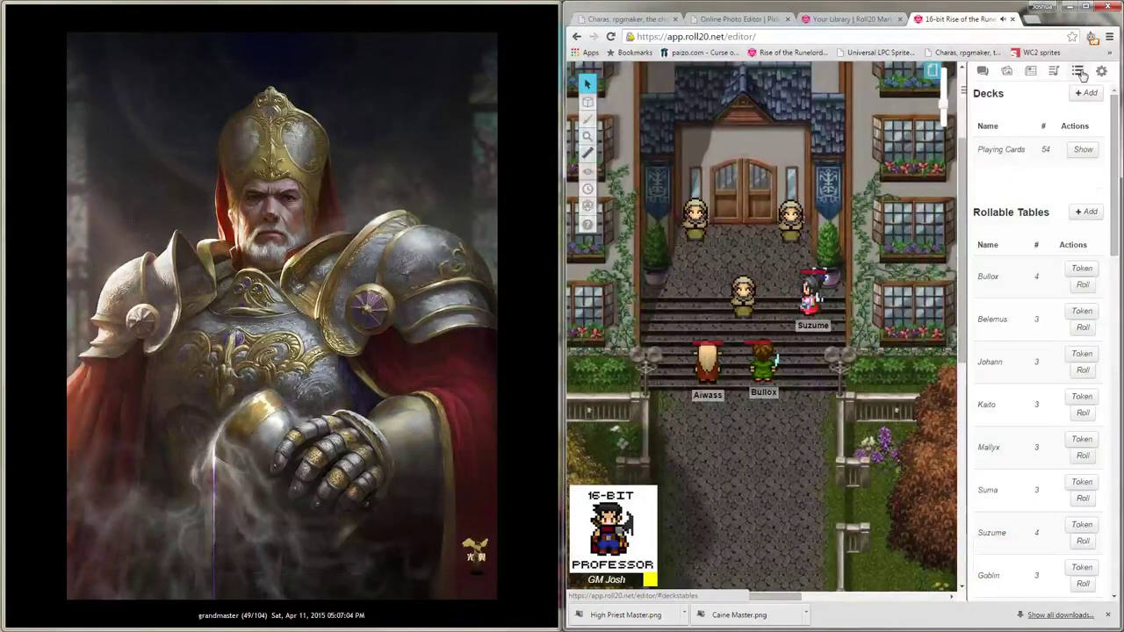
drag(1115, 112, 1091, 139)
drag(1116, 202, 1116, 514)
click(1010, 566)
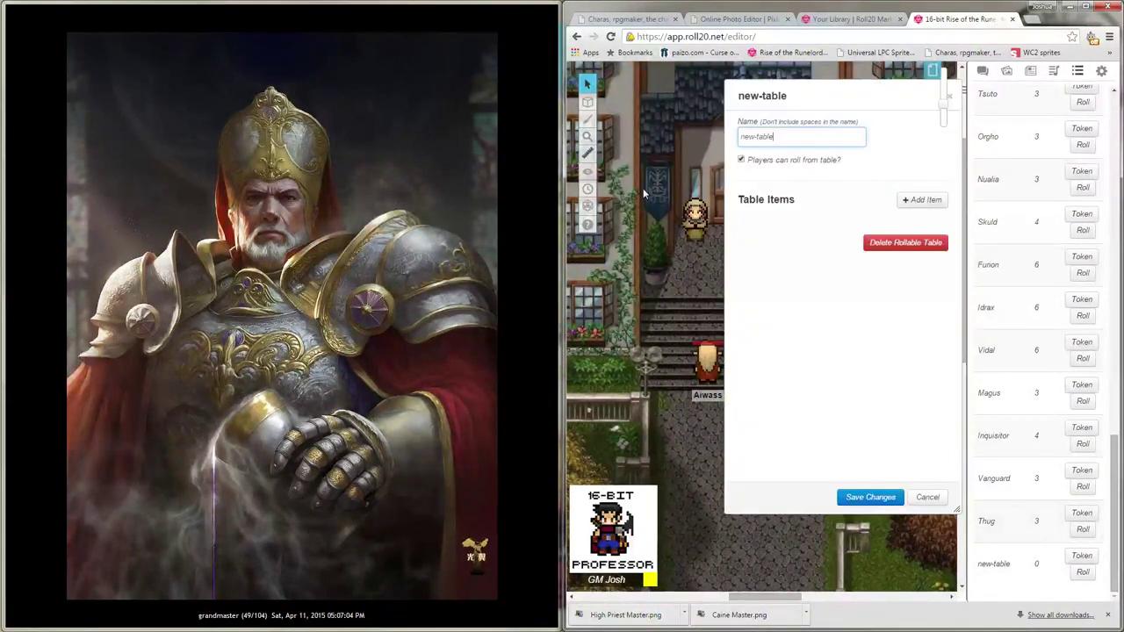
triple_click(772, 139)
text(High-Priest)
Step: Search the art library for priest and add a first item with the second priest sprite as icon
click(1008, 72)
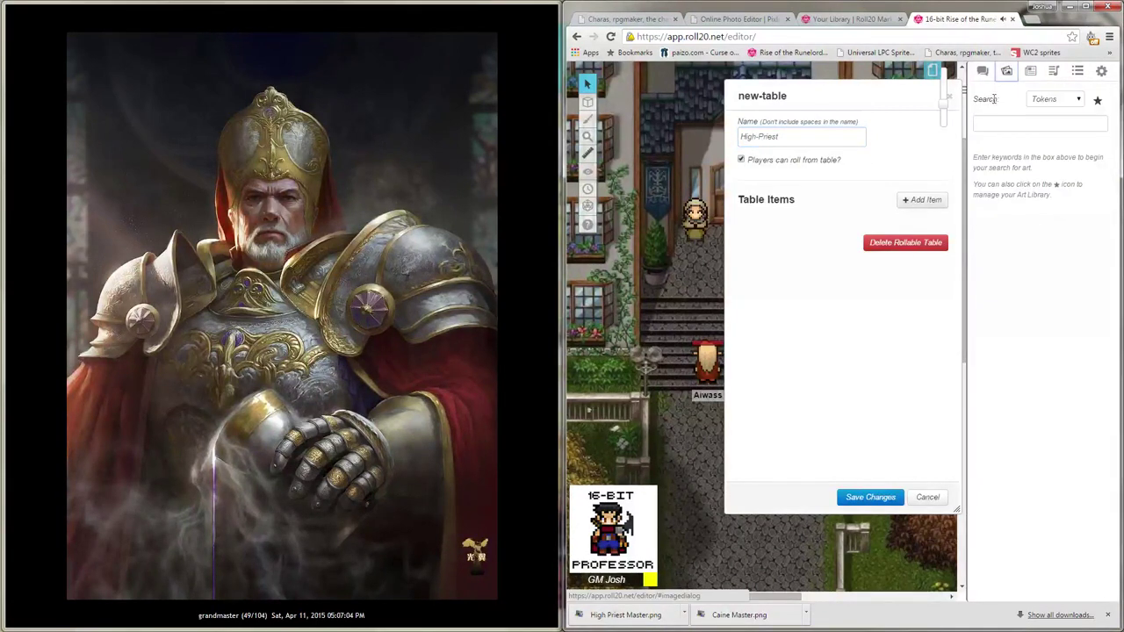
click(928, 203)
click(1008, 125)
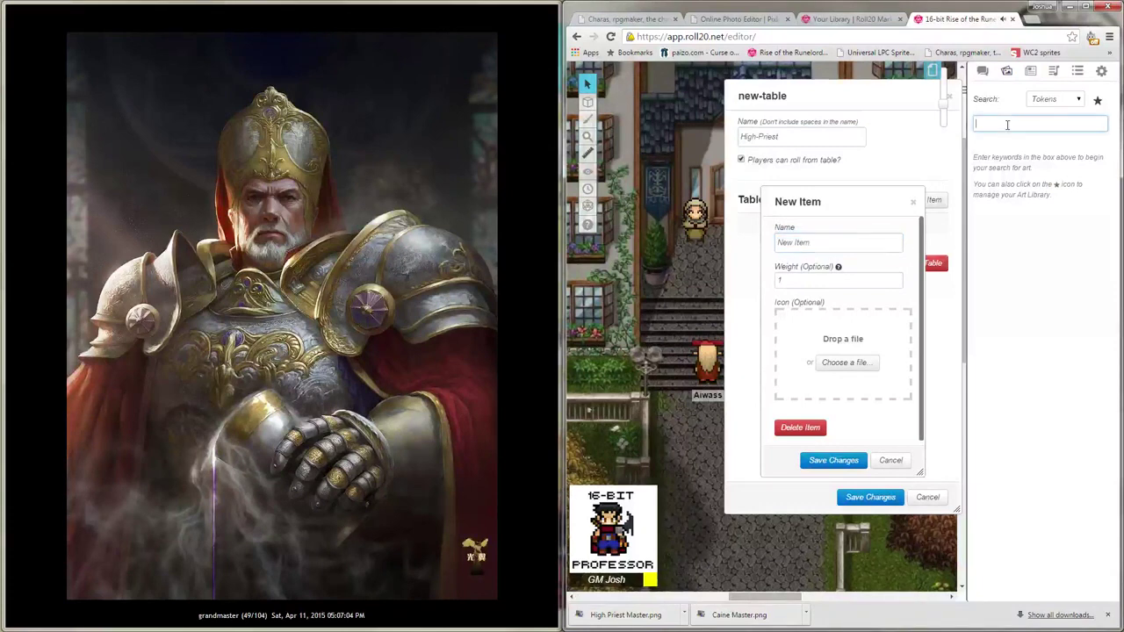
key(Return)
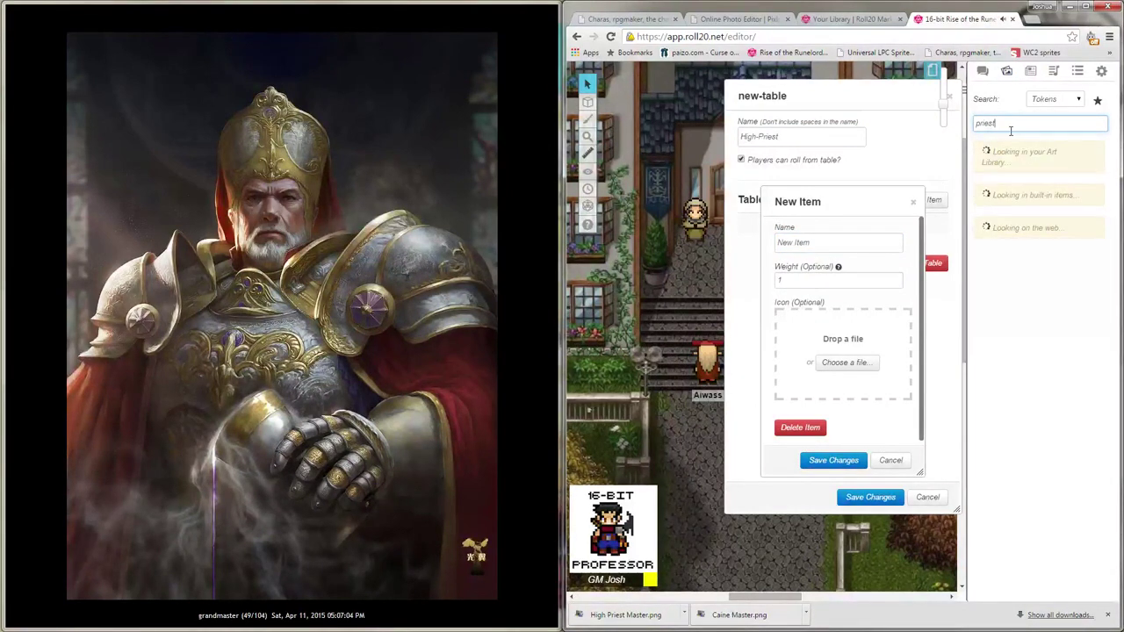
drag(987, 259, 843, 352)
click(829, 463)
Step: Add three more table items using the third, fifth and fourth priest sprites as icons
click(934, 199)
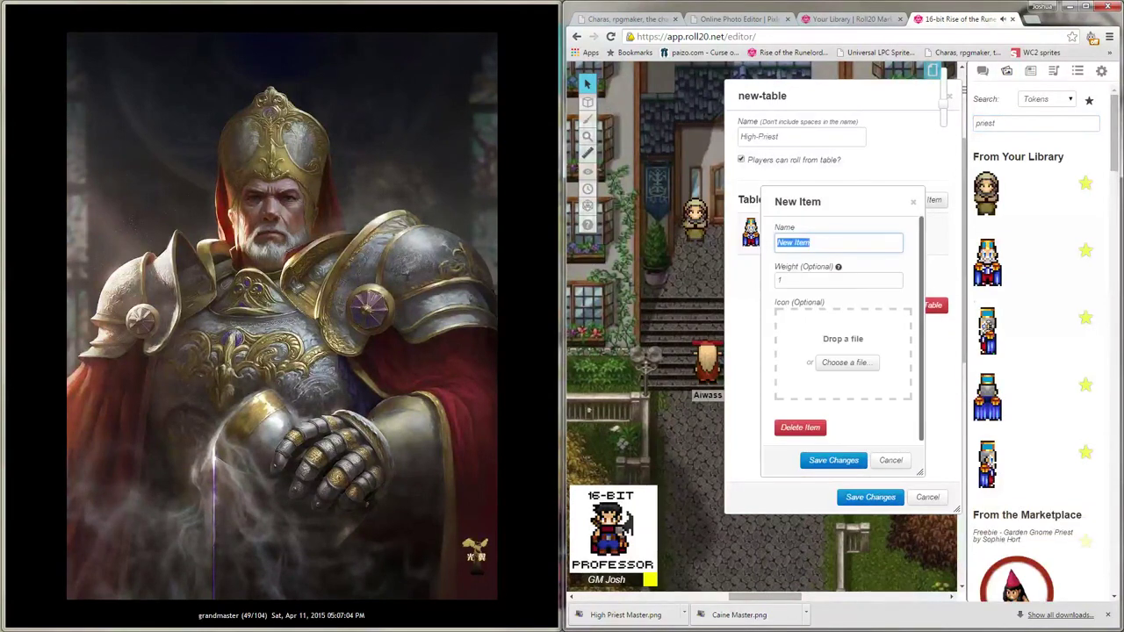
drag(987, 330, 844, 338)
click(834, 464)
click(931, 200)
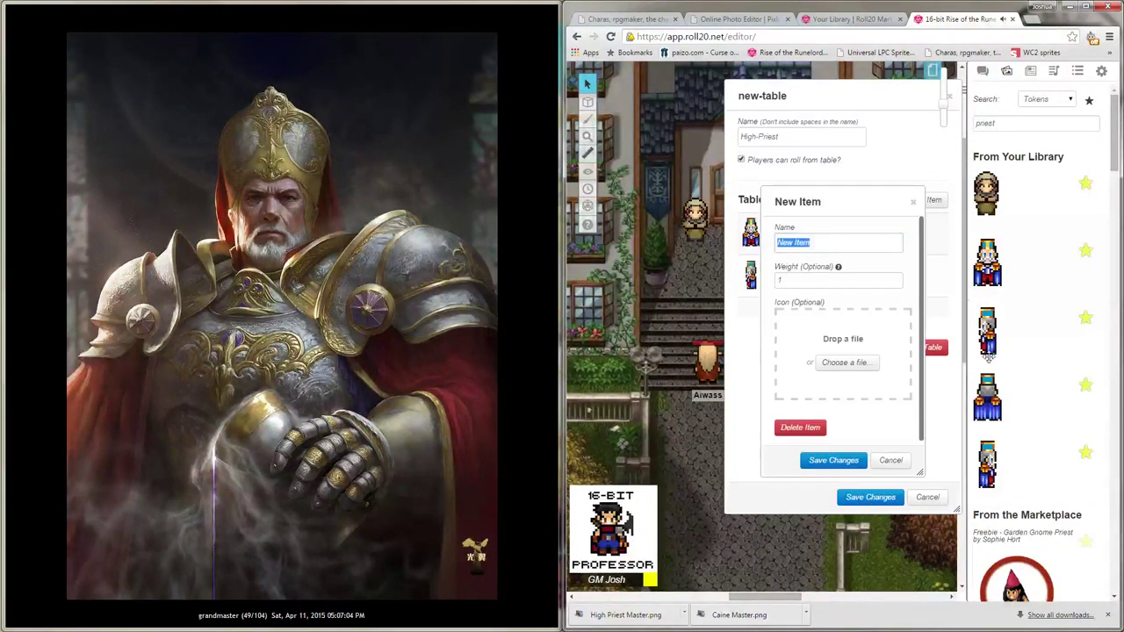
drag(987, 463, 848, 351)
click(834, 460)
click(931, 200)
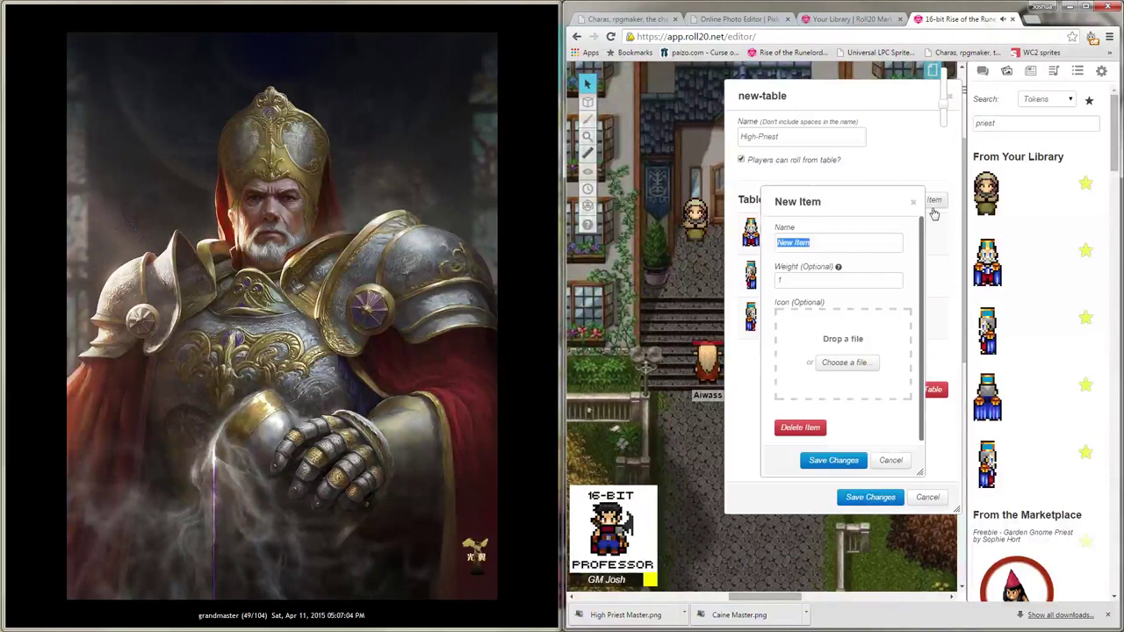
drag(987, 395, 843, 347)
click(834, 461)
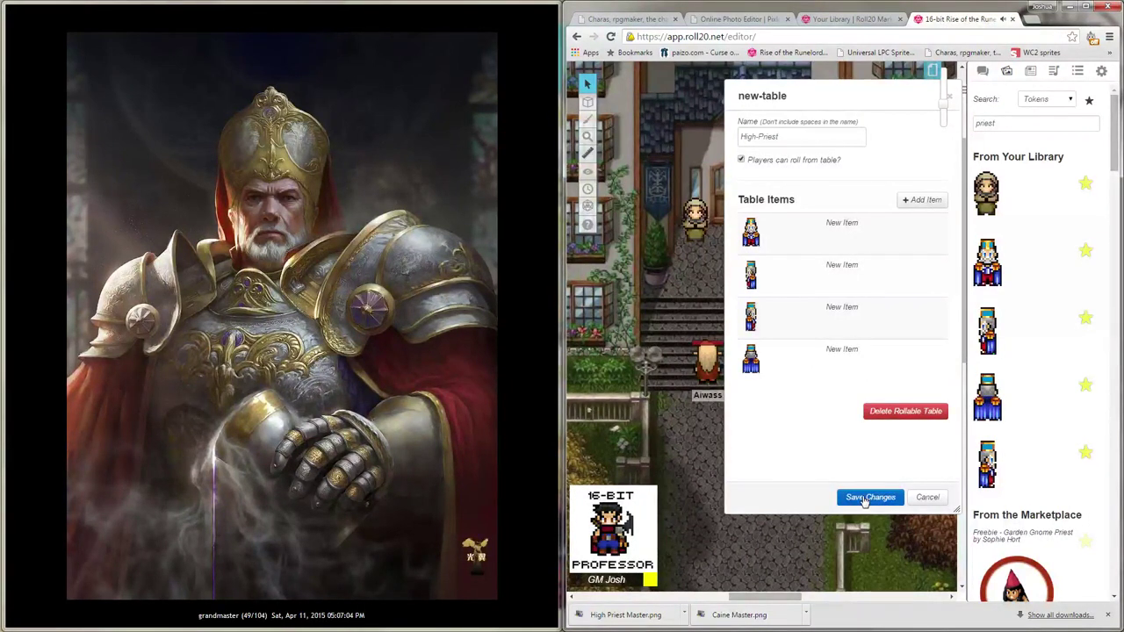
Step: Save the High-Priest table and place it on the map as a token on the stairs
click(866, 498)
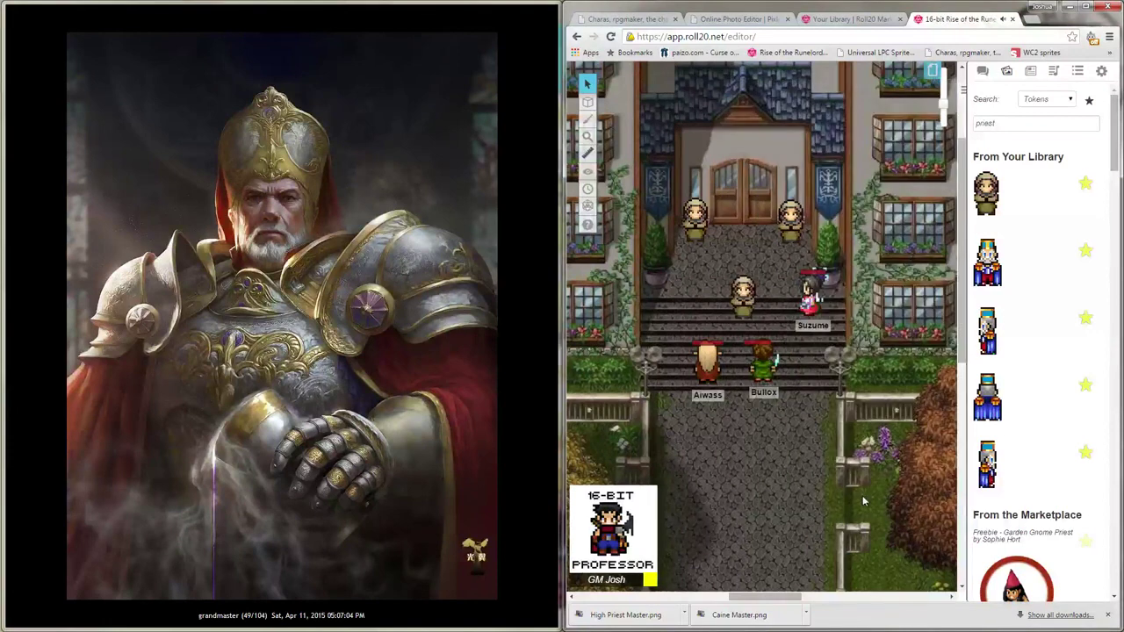
click(1077, 70)
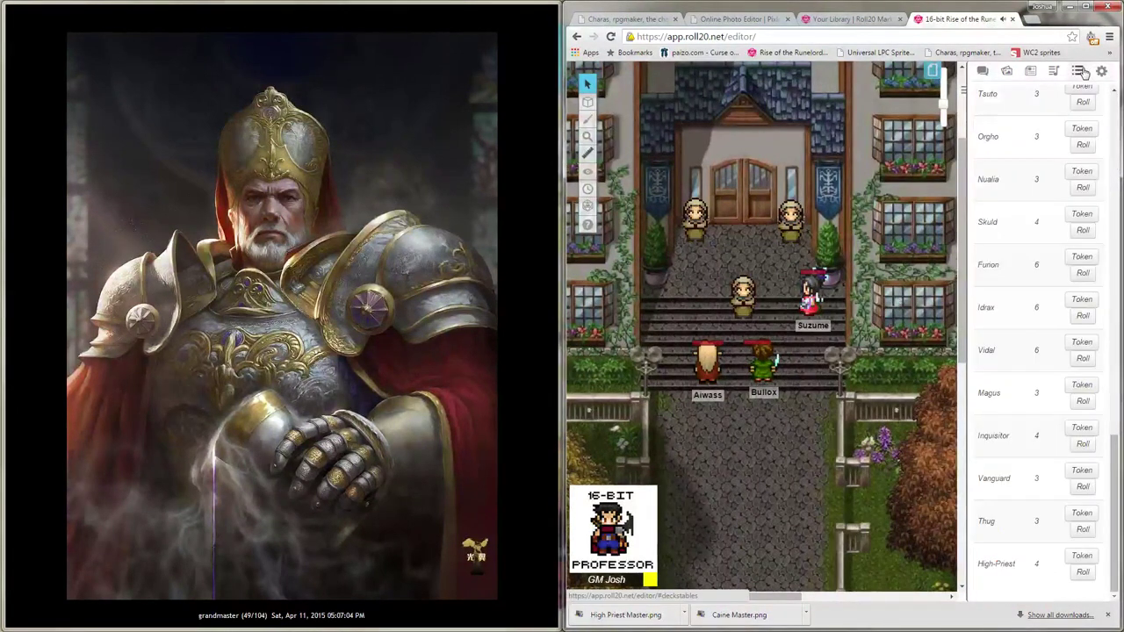
click(1082, 556)
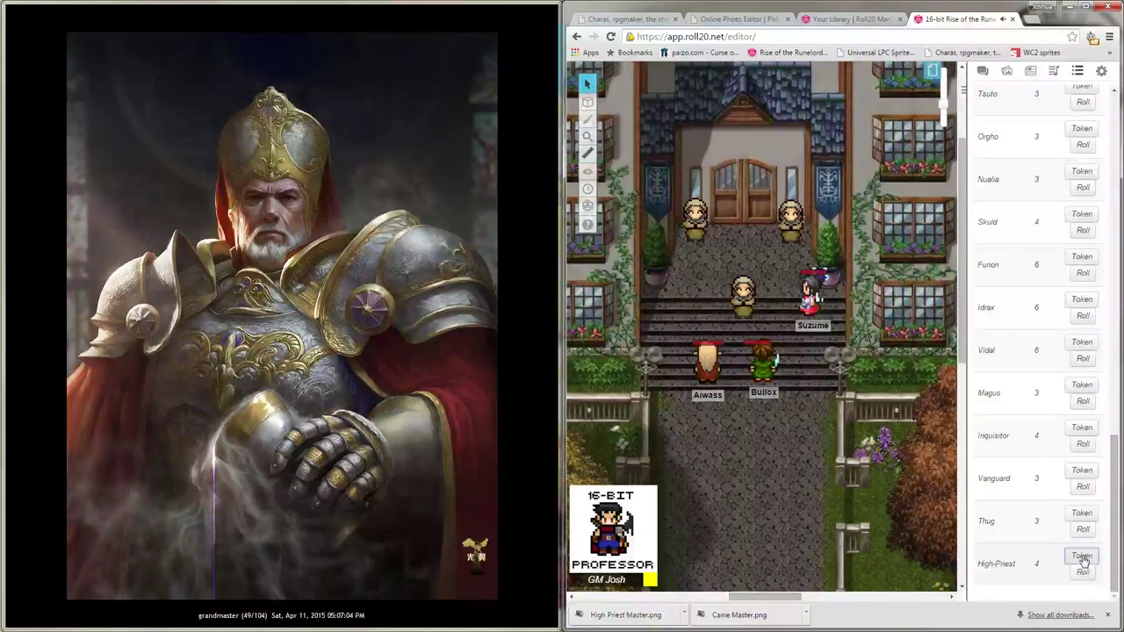
drag(781, 347, 807, 372)
click(819, 373)
Step: Pick the token's displayed side via Multi-Sided > Choose Side, then move it onto the monk's spot
right_click(764, 373)
mouse_move(790, 327)
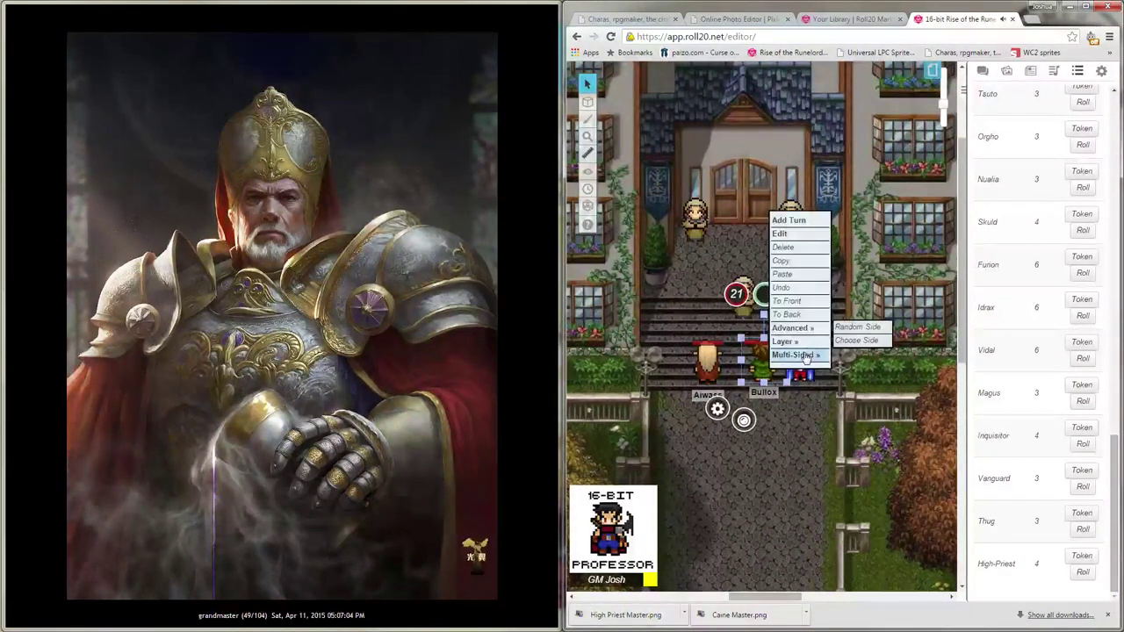
click(857, 344)
click(846, 382)
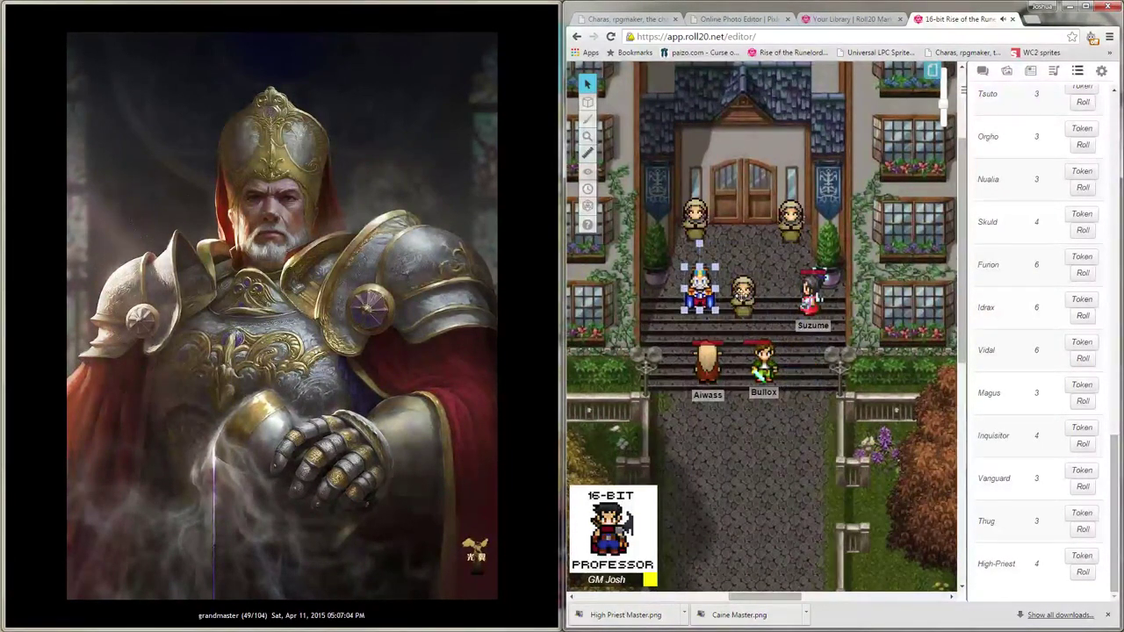
drag(700, 290, 755, 300)
Step: Name the high-priest token Dorand with Show nameplate ticked, save, and deselect it
double_click(752, 300)
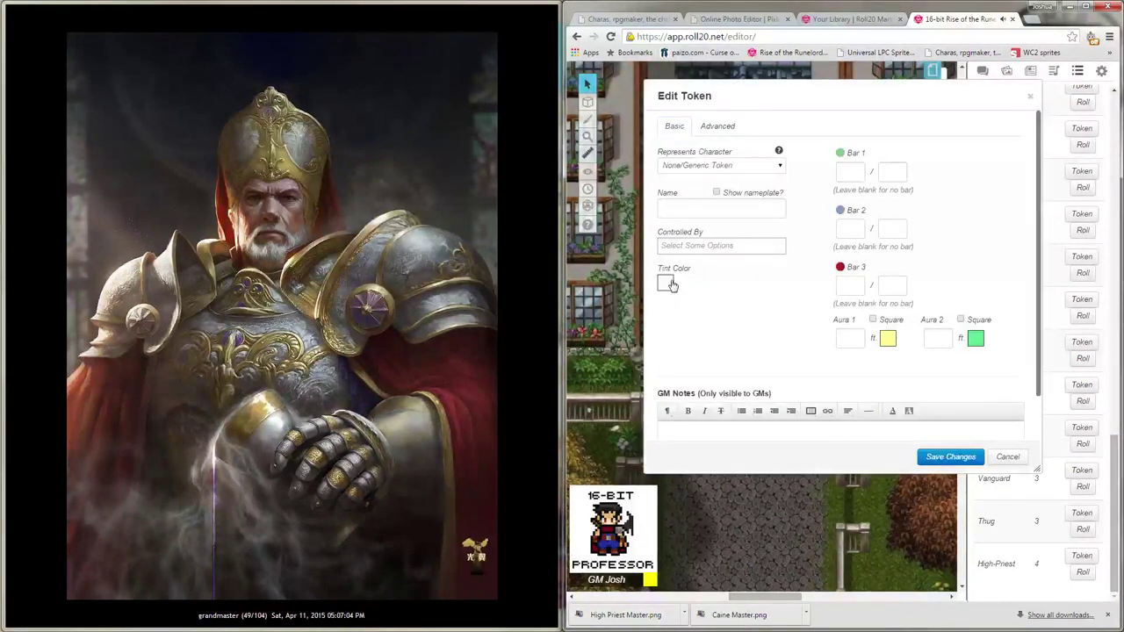
click(717, 193)
click(719, 207)
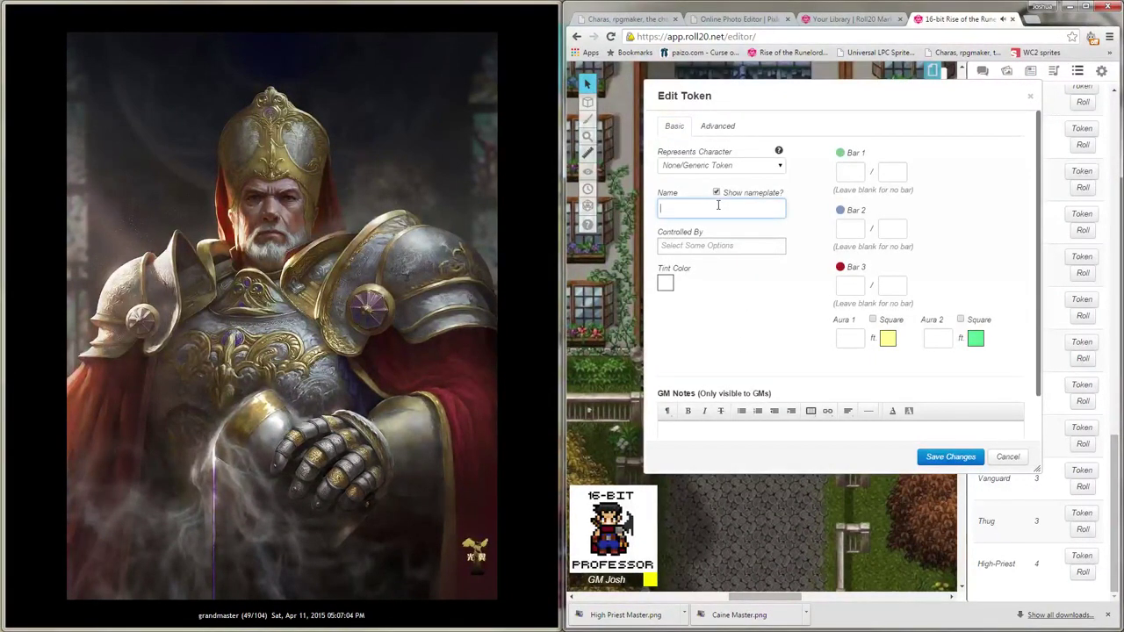
text(Dol)
click(944, 457)
click(797, 371)
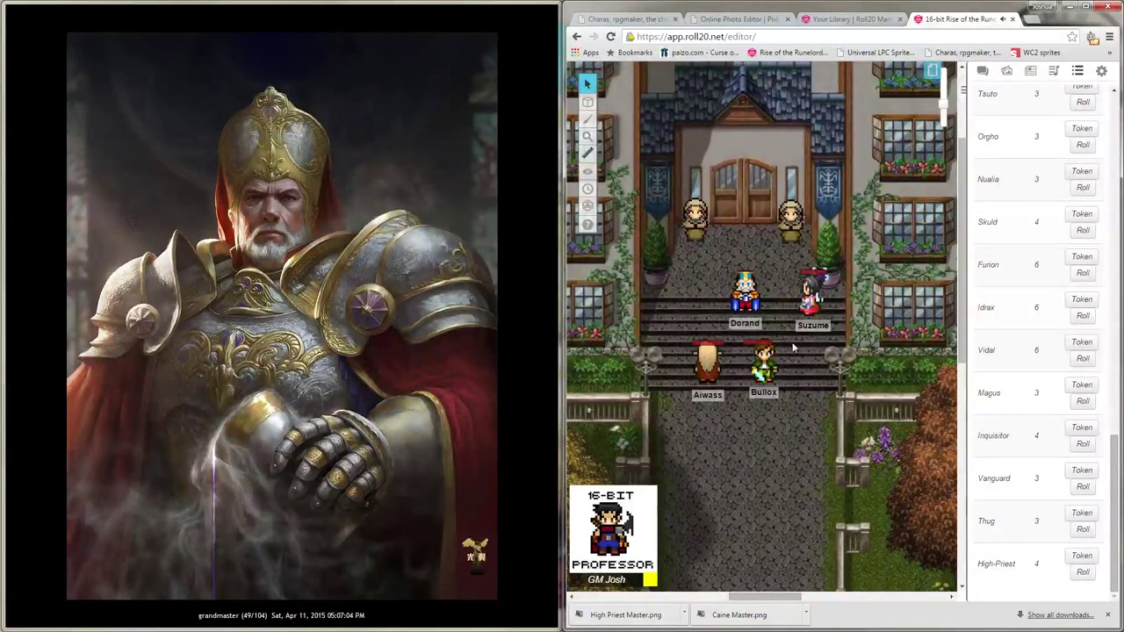
Step: Create a new Journal character and name it High Priest Dorand
click(1031, 71)
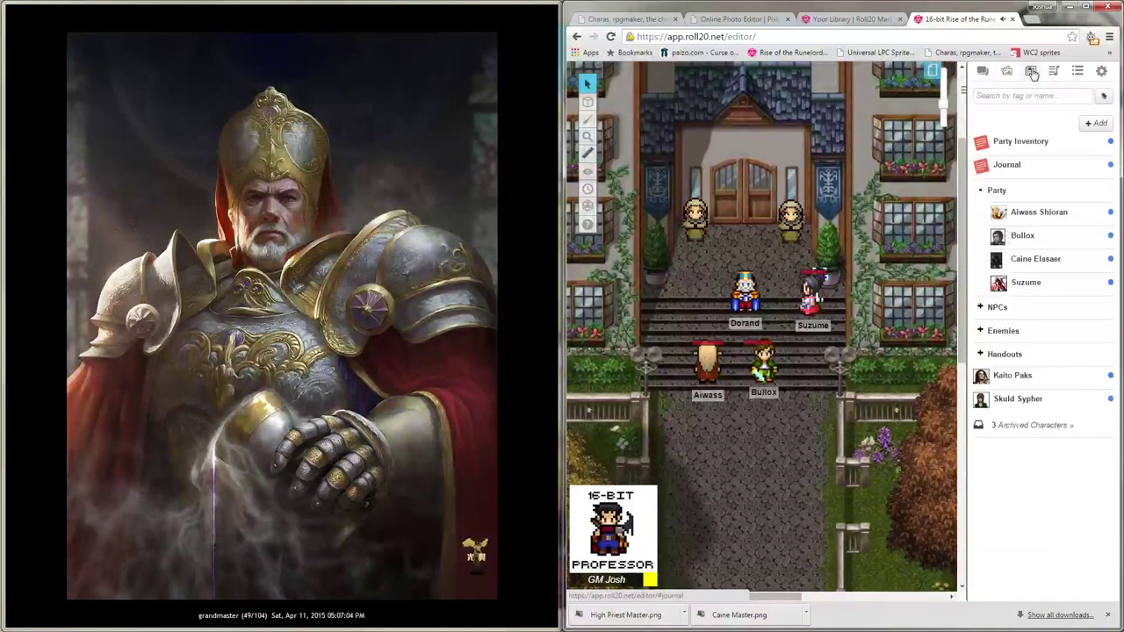
click(1100, 124)
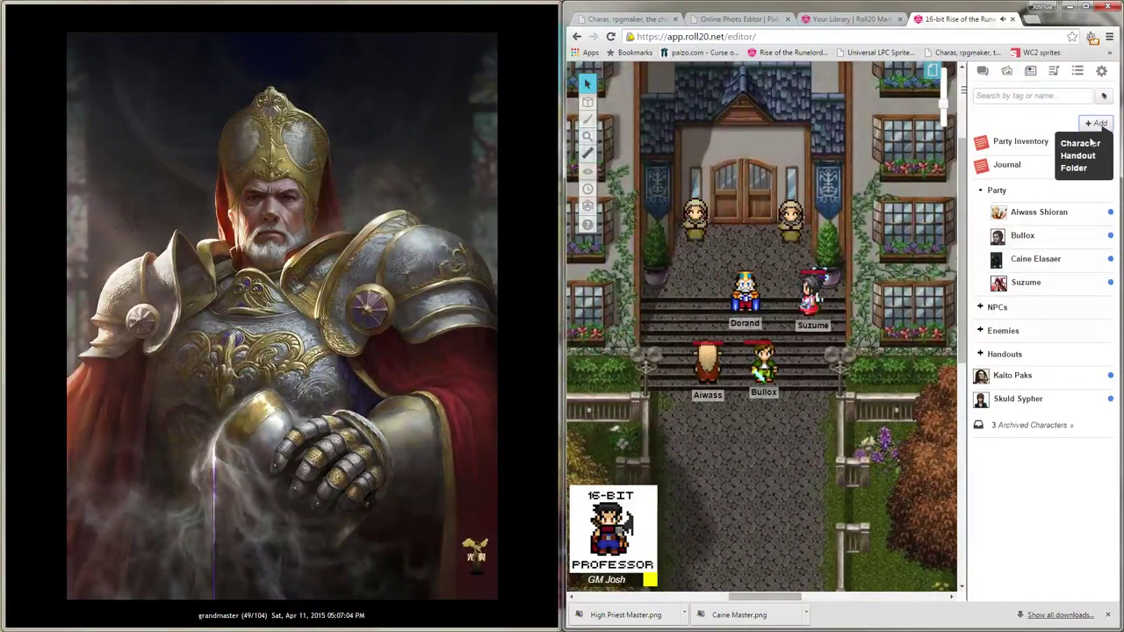
click(1091, 145)
drag(846, 117, 777, 100)
double_click(776, 139)
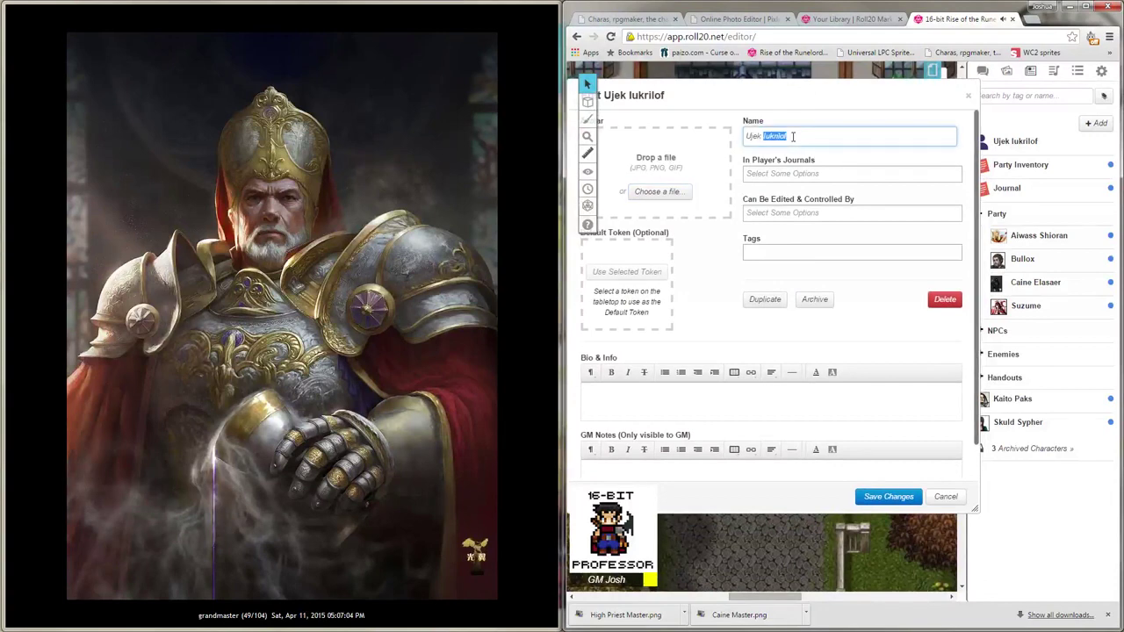
text(High Priest Dorand)
Step: Search the art library for grandmaster and set the armoured priest portrait as the avatar
click(1007, 71)
double_click(1016, 122)
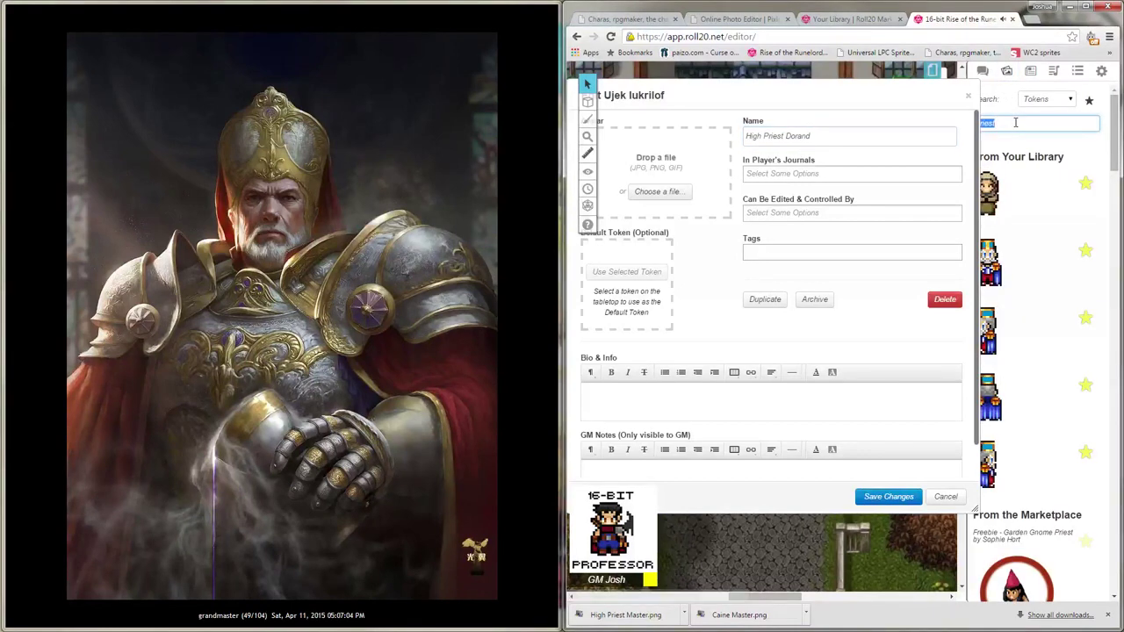
text(grandmaste)
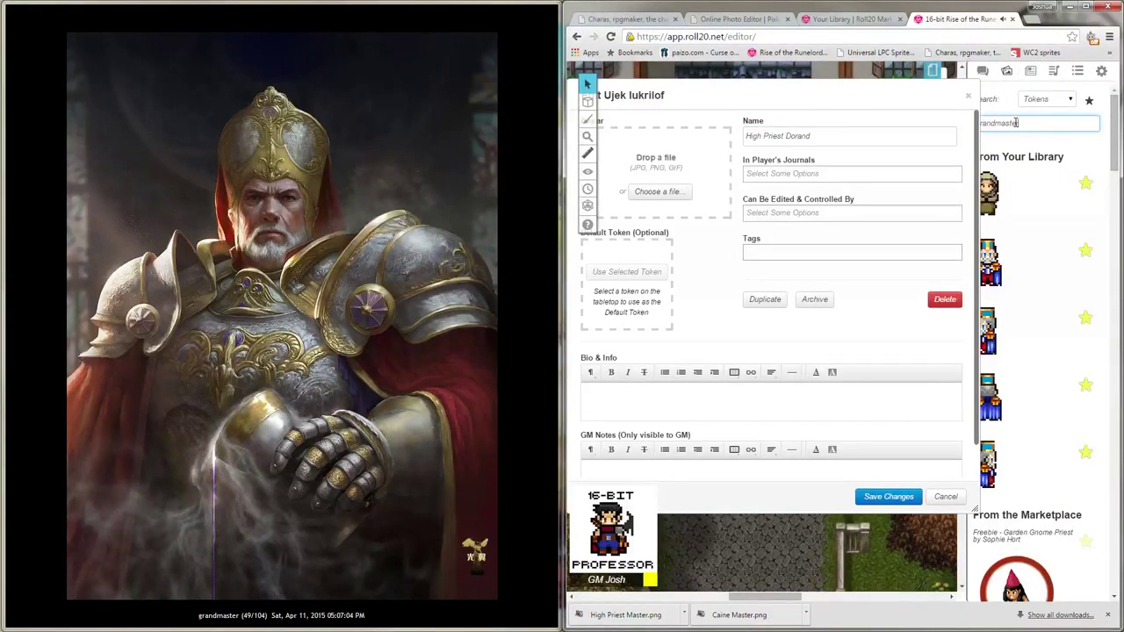
text(r)
drag(973, 110, 945, 110)
drag(1012, 214, 667, 180)
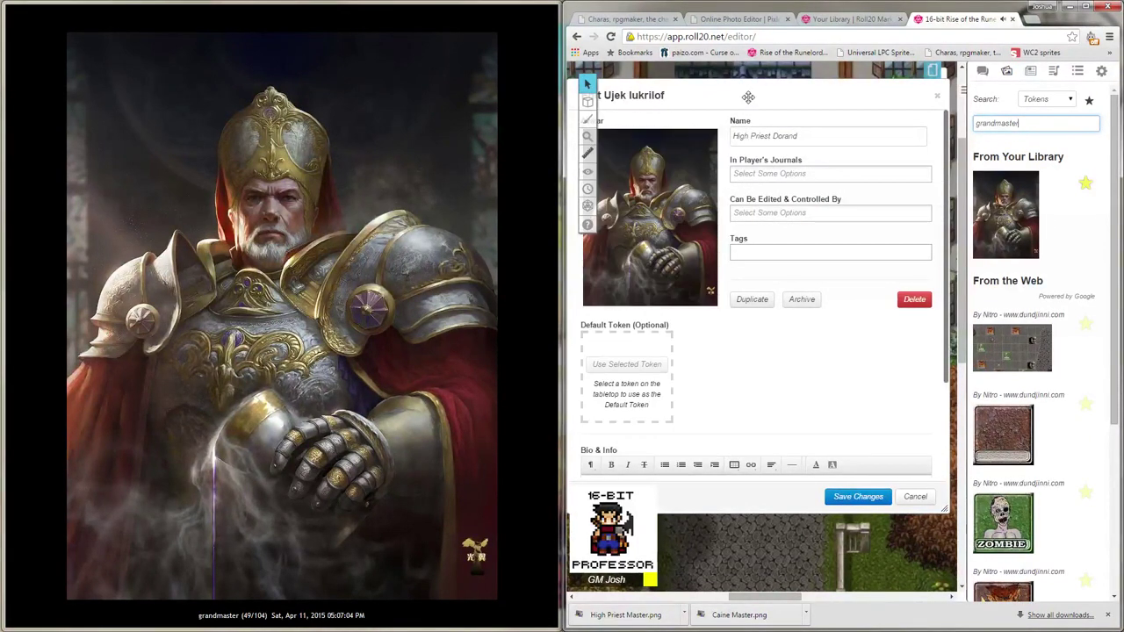
drag(755, 97, 933, 185)
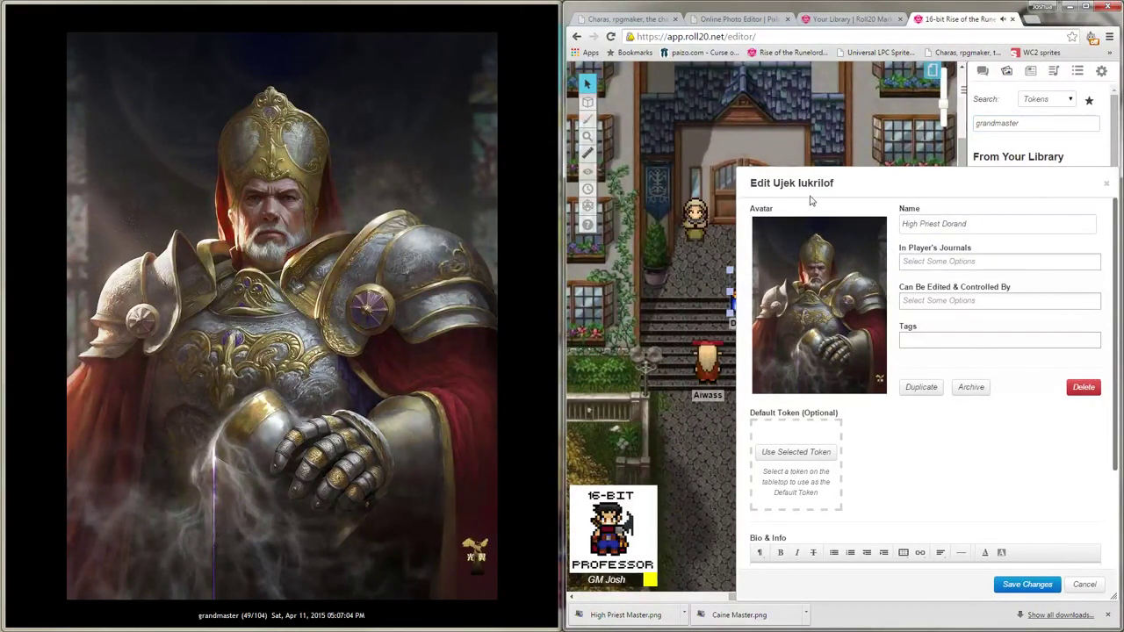
drag(816, 185, 681, 99)
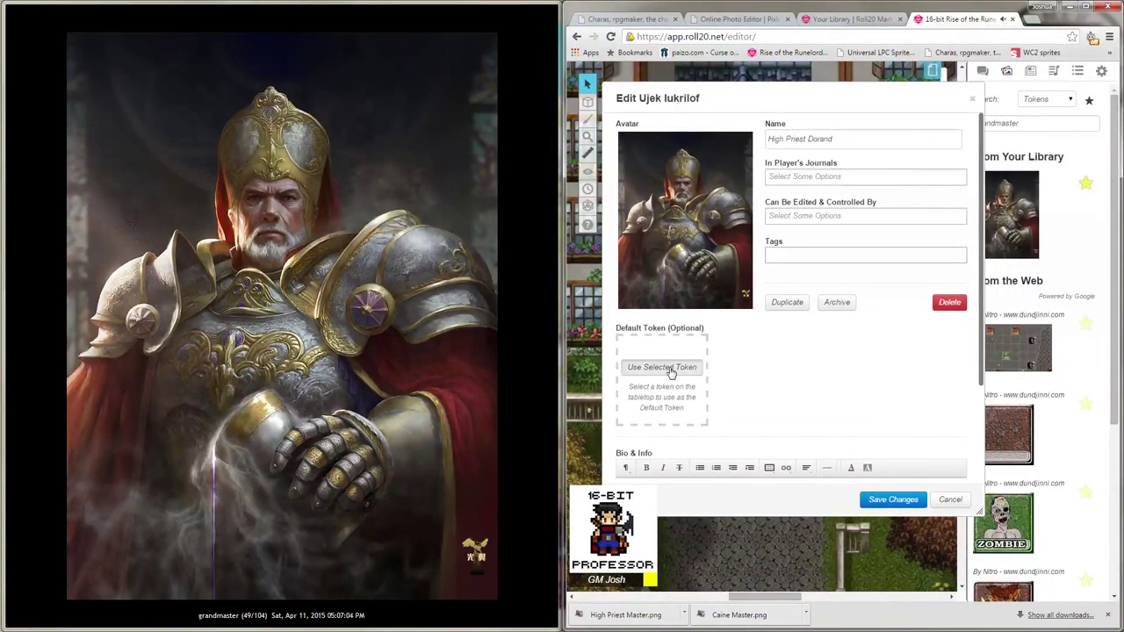
Step: Make the map sprite the default token, save the character, and delete the token from the map
click(669, 369)
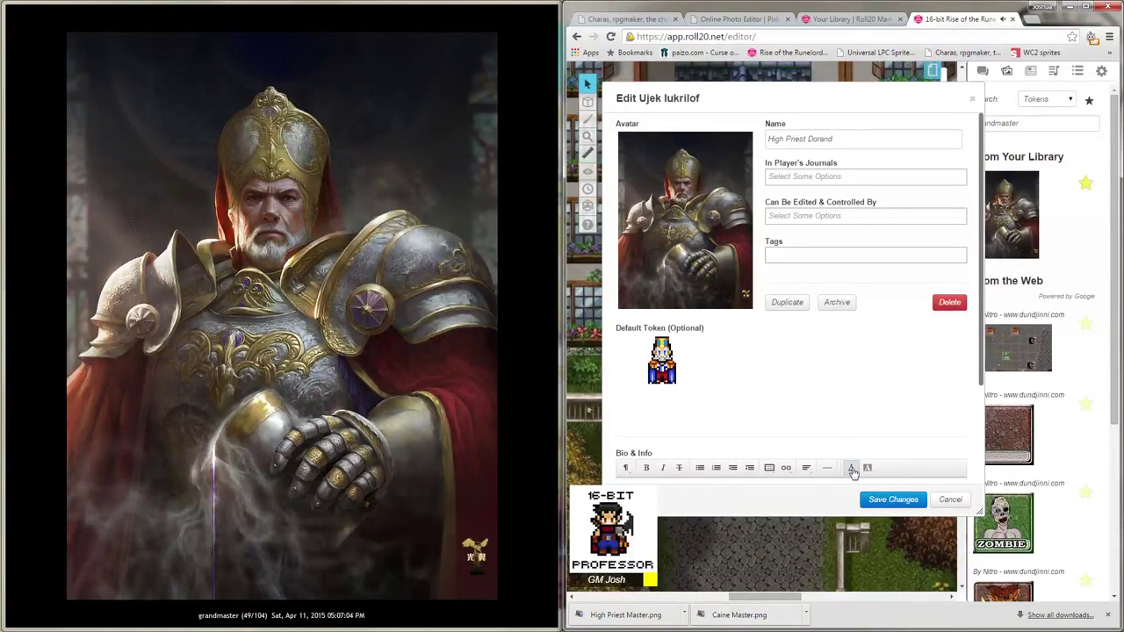
click(876, 500)
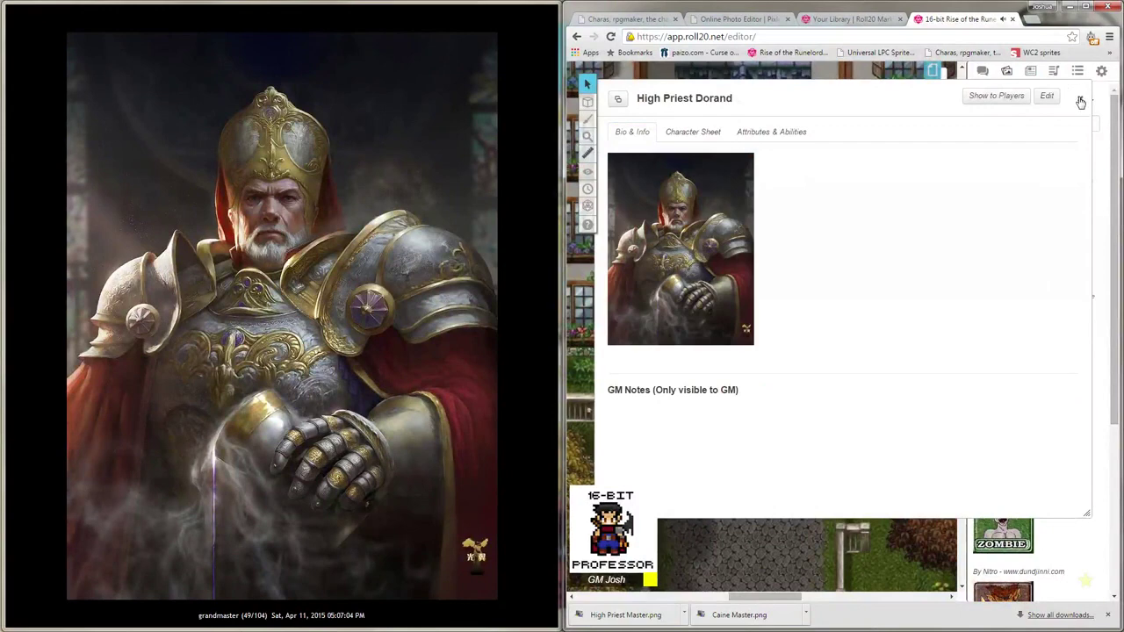
click(1079, 99)
key(Delete)
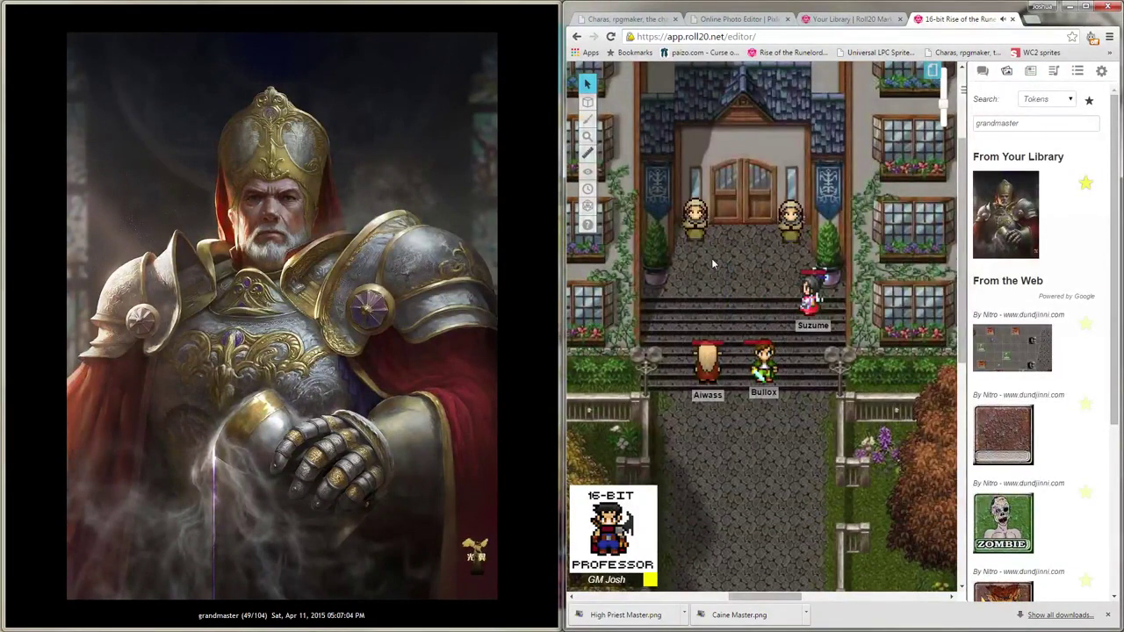
Step: Drag High Priest Dorand onto the map steps and file the character under NPCs > Allies
click(1032, 72)
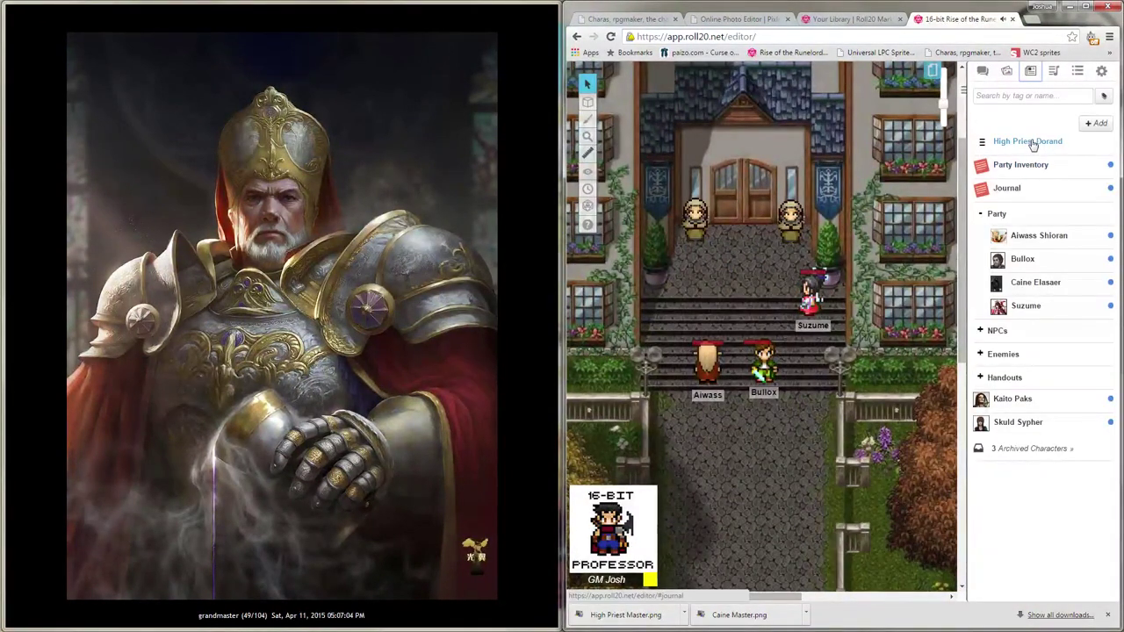
drag(1034, 142, 742, 286)
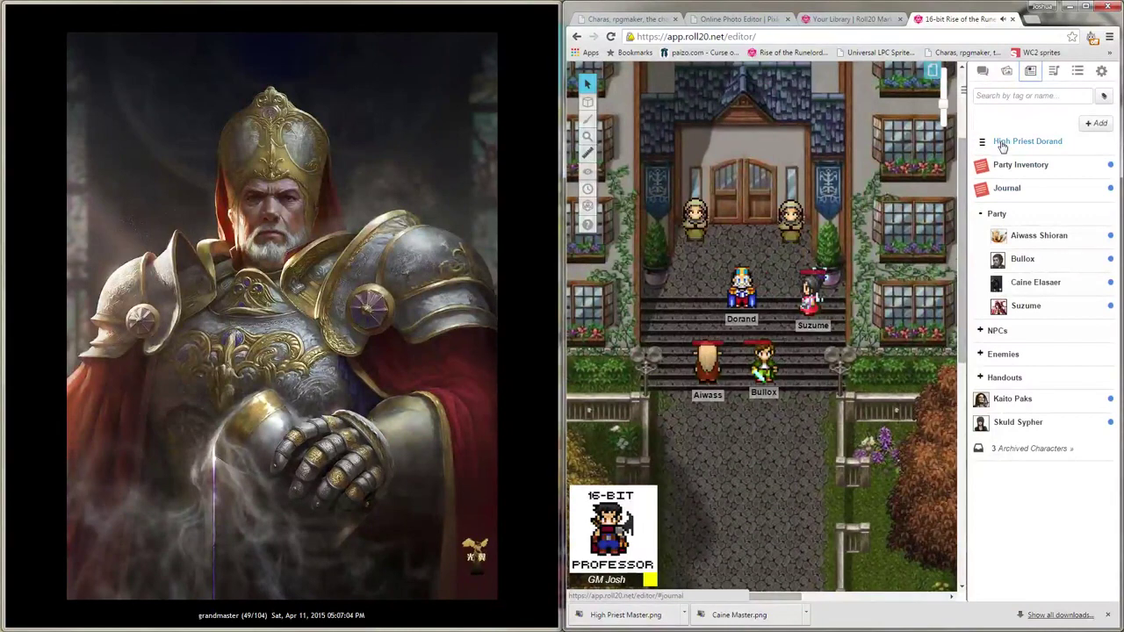
click(989, 331)
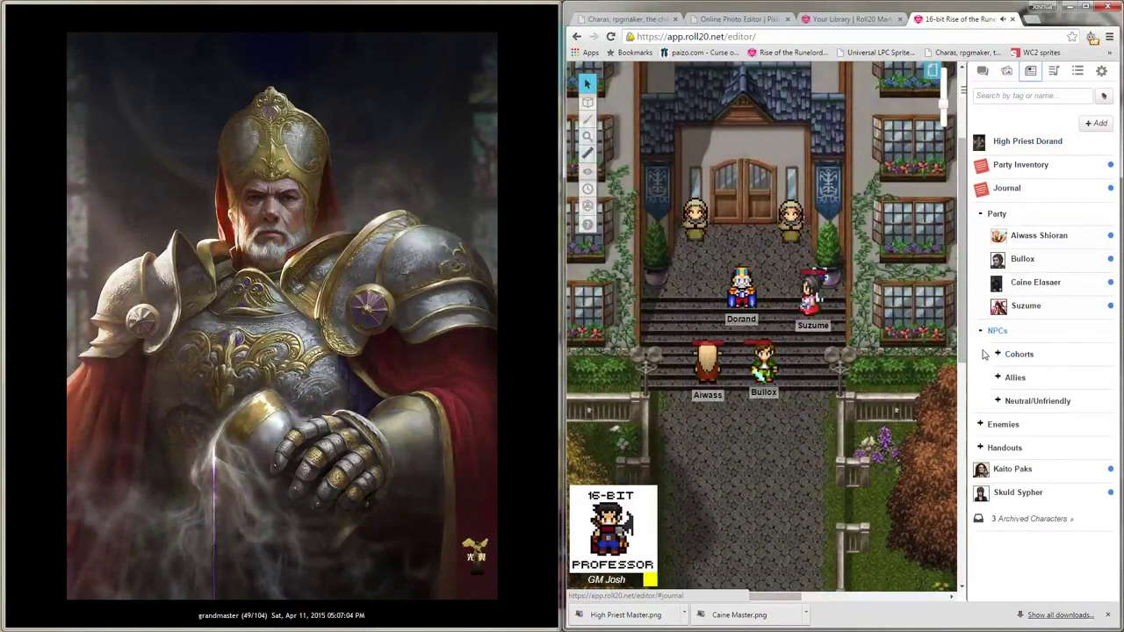
click(1012, 377)
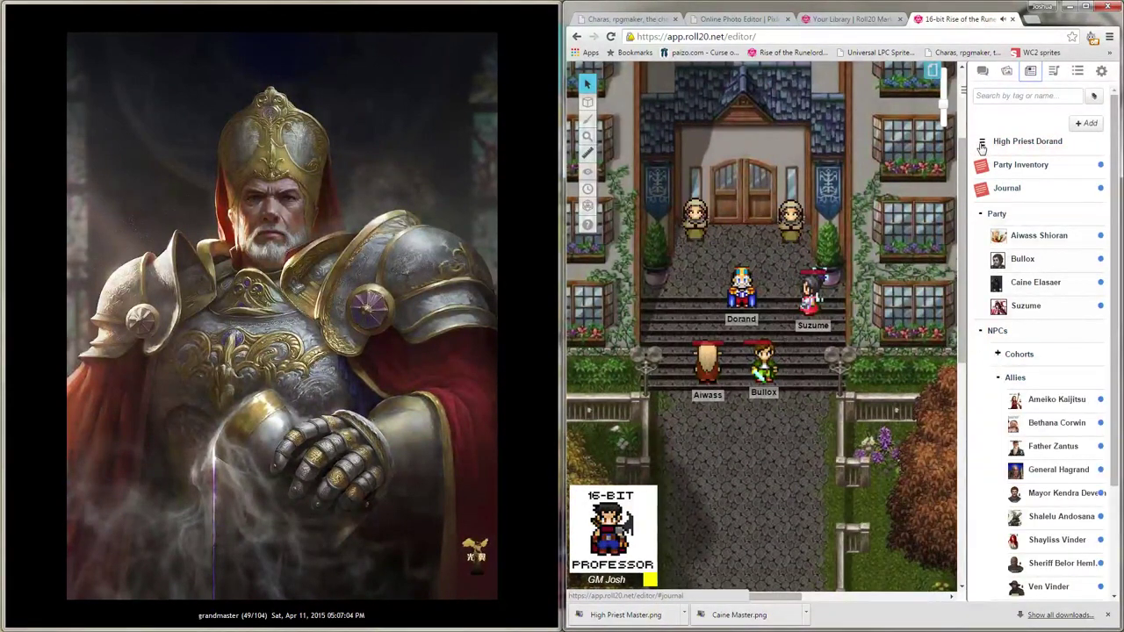
drag(982, 148, 1019, 470)
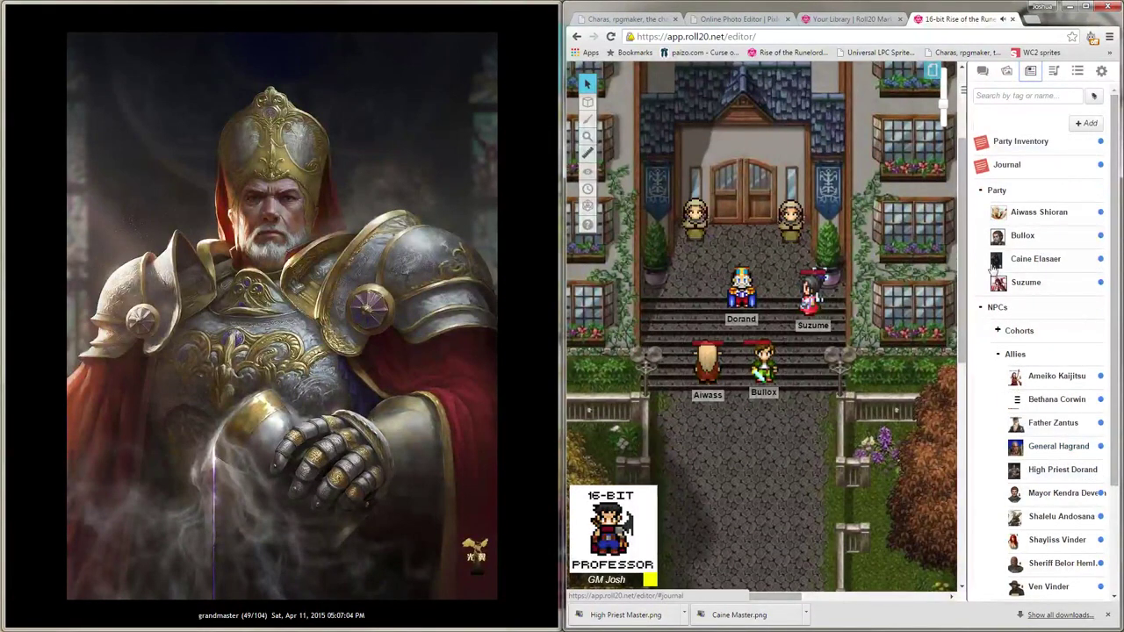
click(1000, 355)
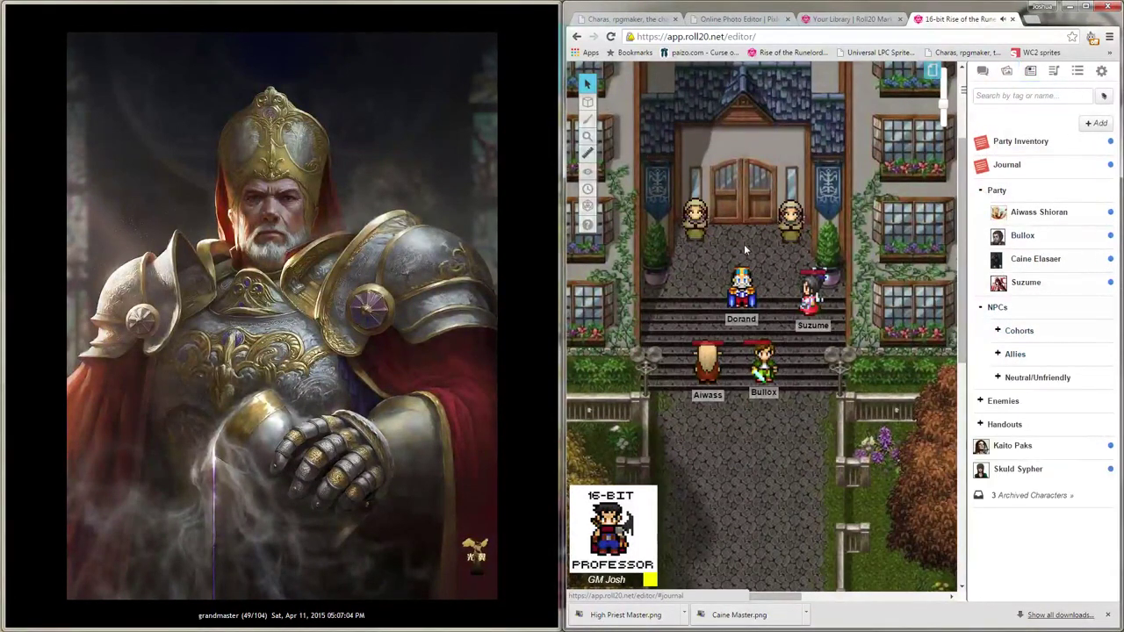
Step: Nudge the Dorand token up-left and switch it to a side-facing sprite via Choose Side
drag(742, 287, 726, 278)
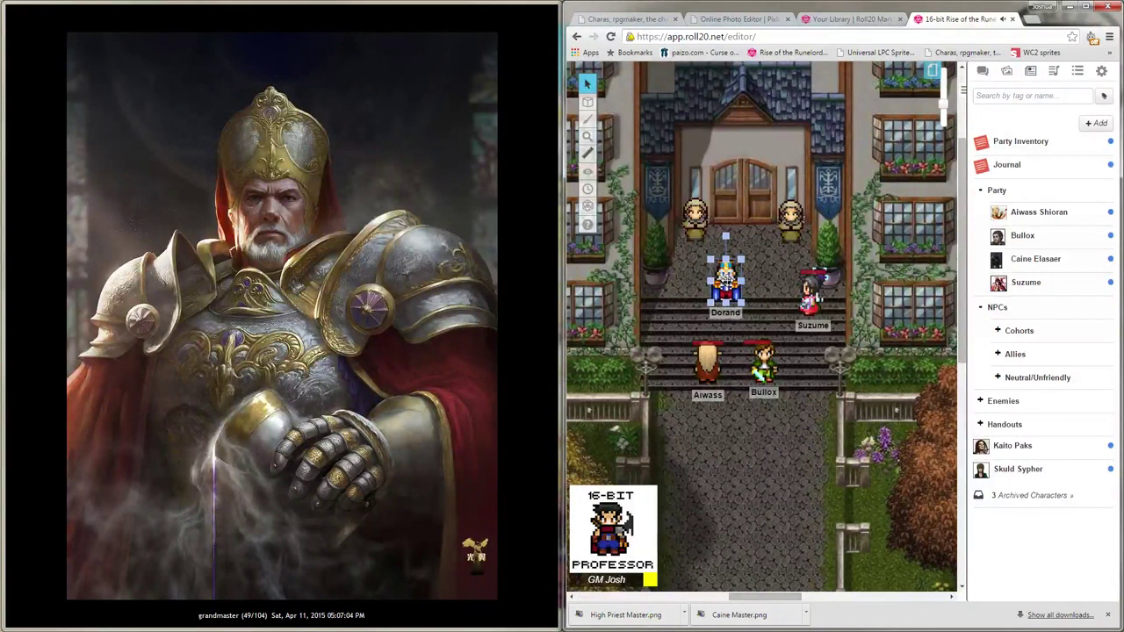
right_click(740, 295)
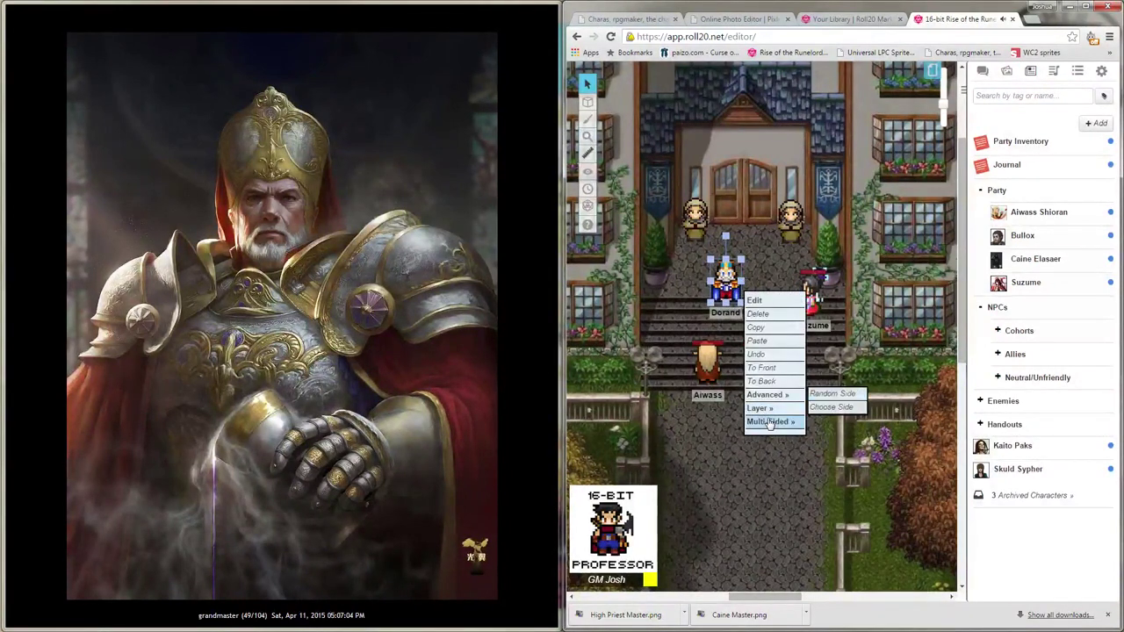
mouse_move(778, 413)
click(830, 412)
drag(806, 343, 870, 343)
click(861, 379)
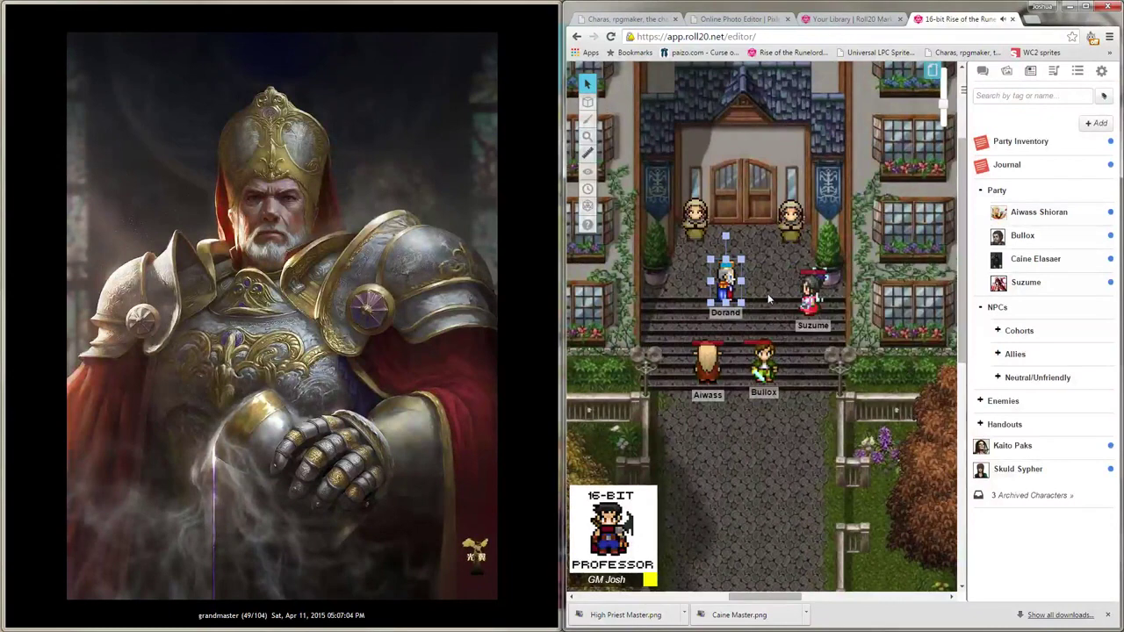
click(775, 290)
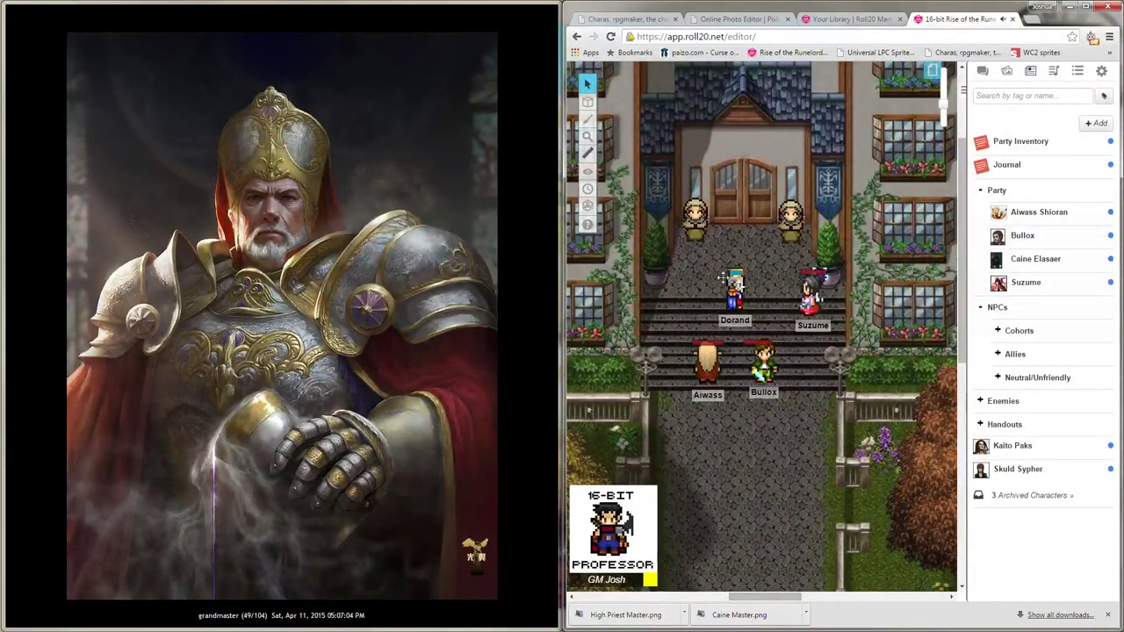
click(747, 288)
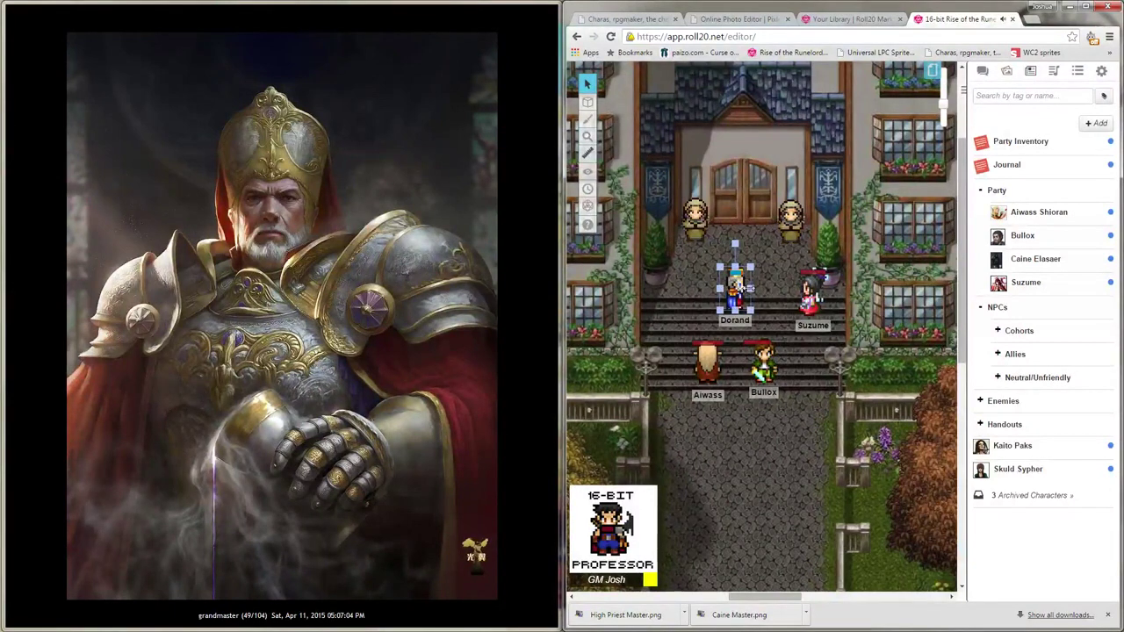
Step: Use Choose Side to set the Dorand token back to its first side
right_click(736, 288)
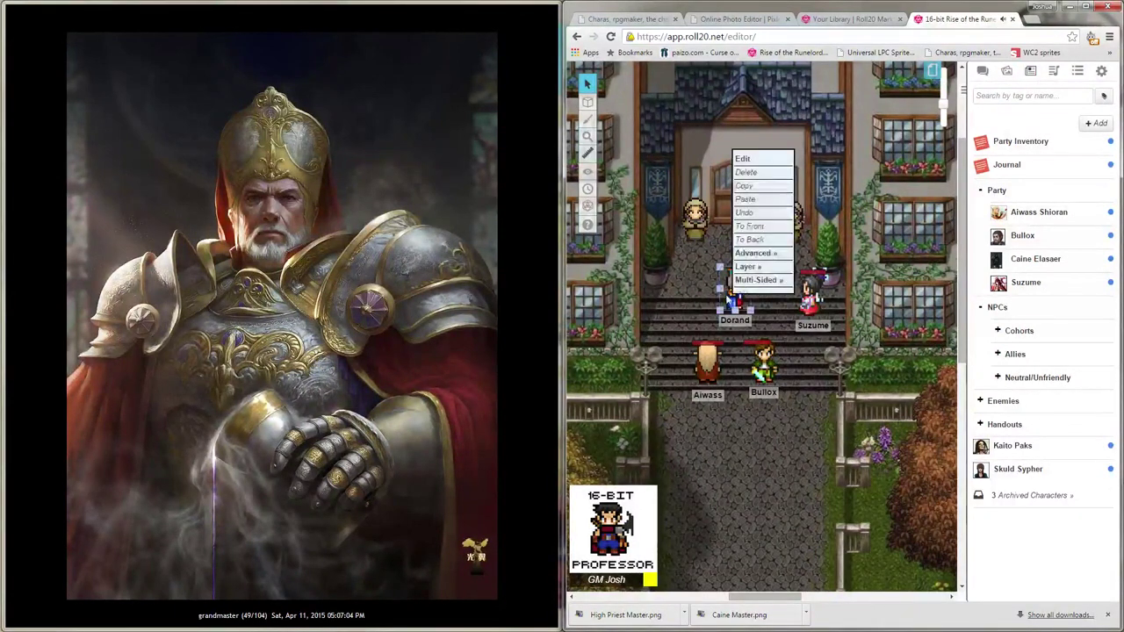
mouse_move(760, 280)
click(815, 278)
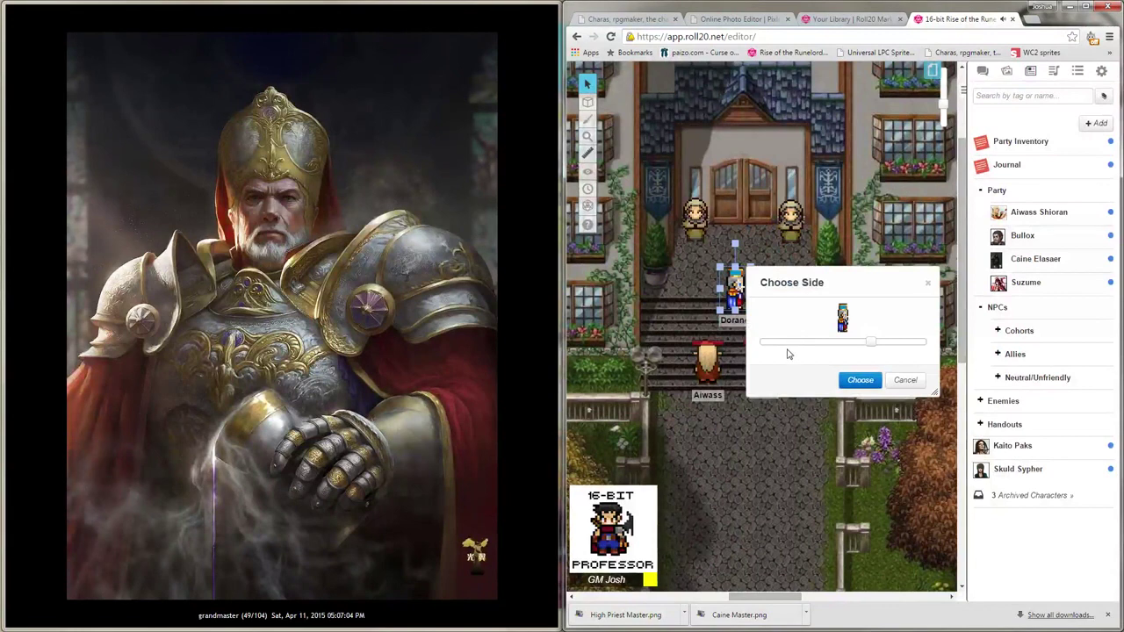
click(829, 345)
click(777, 343)
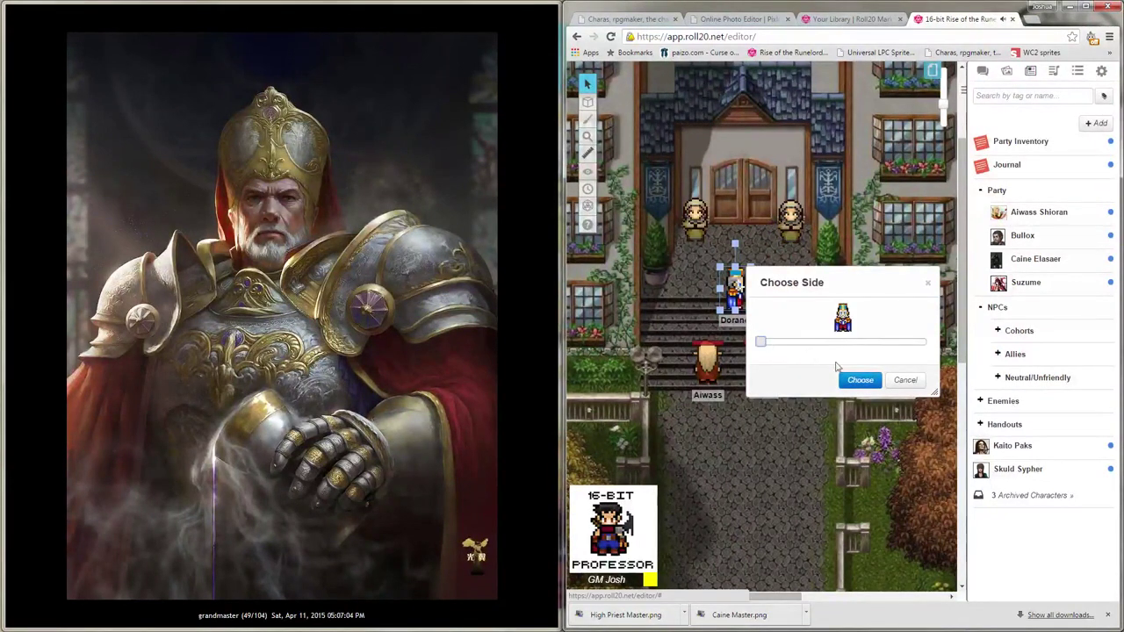
click(859, 379)
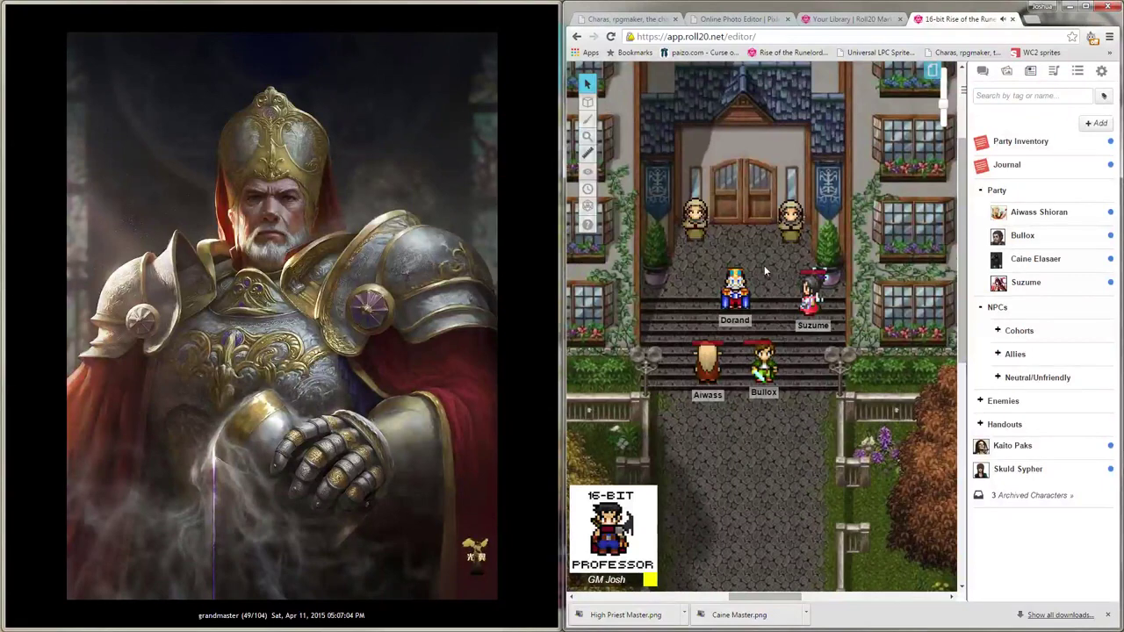
Step: Apply a new side to Dorand's token and nudge it slightly right on the steps
right_click(736, 297)
mouse_move(786, 257)
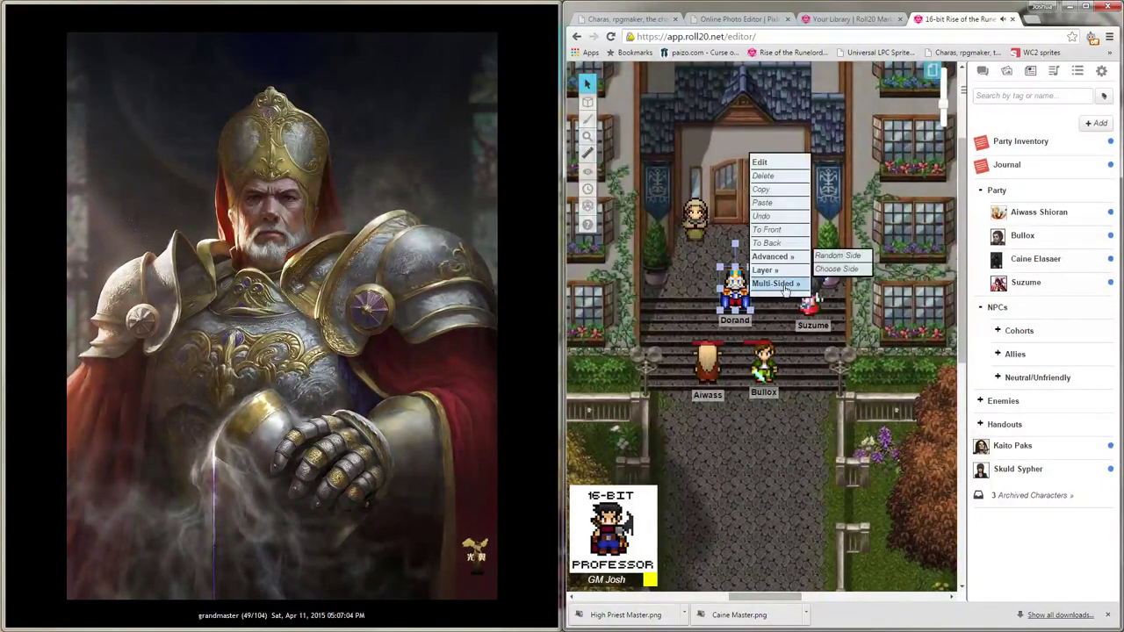
click(821, 276)
click(852, 378)
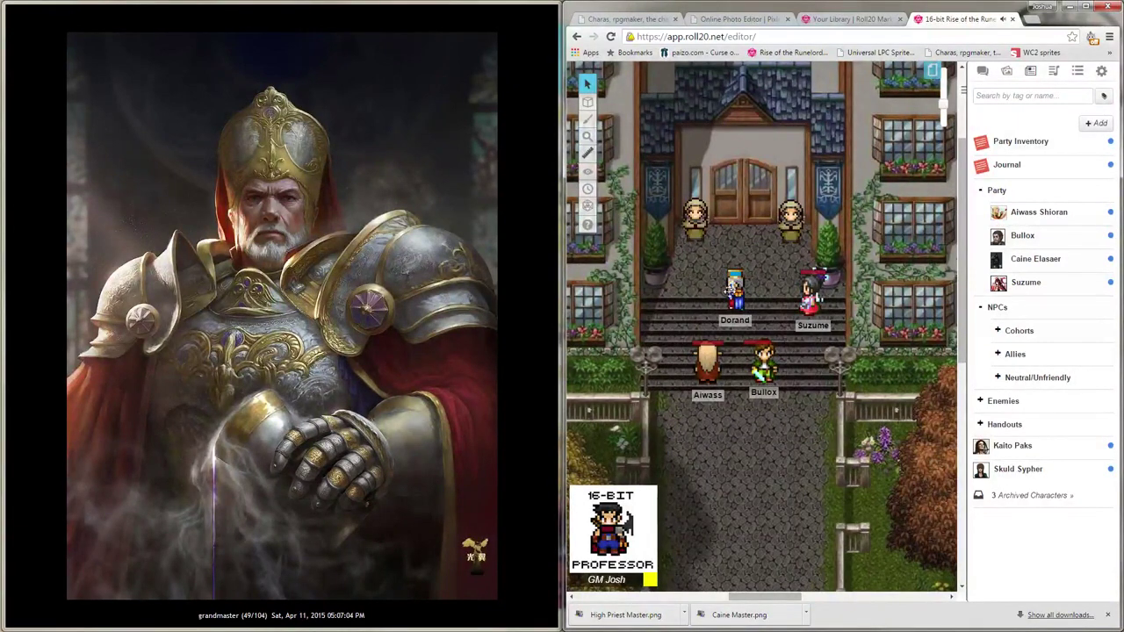
mouse_move(734, 264)
mouse_down()
mouse_move(753, 263)
mouse_move(736, 285)
mouse_up()
click(761, 253)
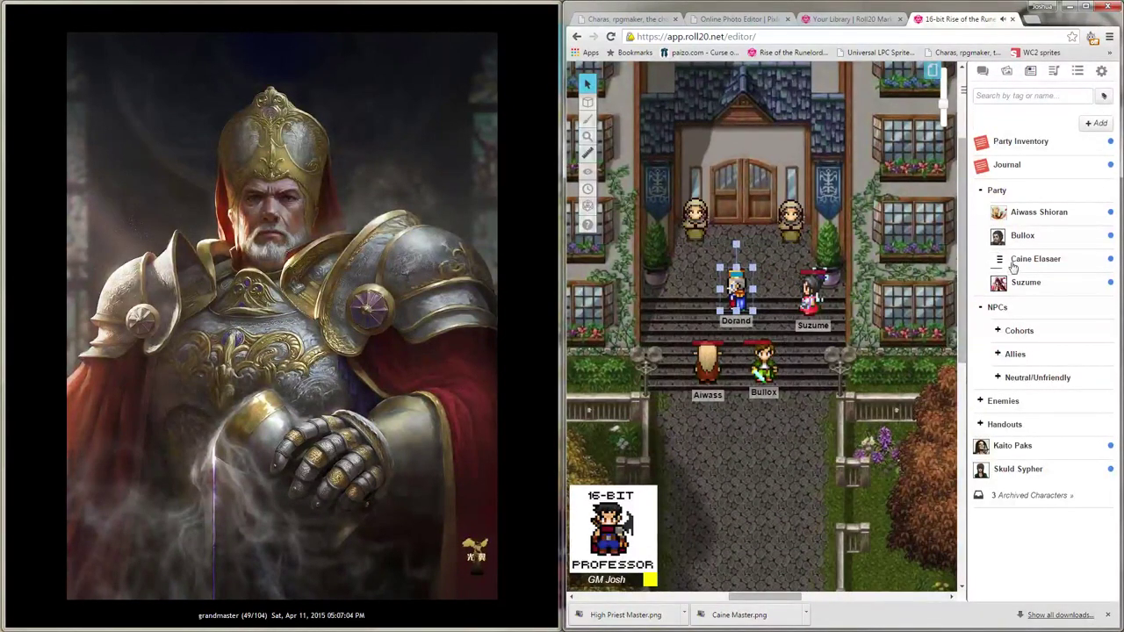
Step: Replace the Dorand token with one dragged from the Allies folder onto the steps
key(Delete)
click(999, 354)
drag(1048, 478, 743, 285)
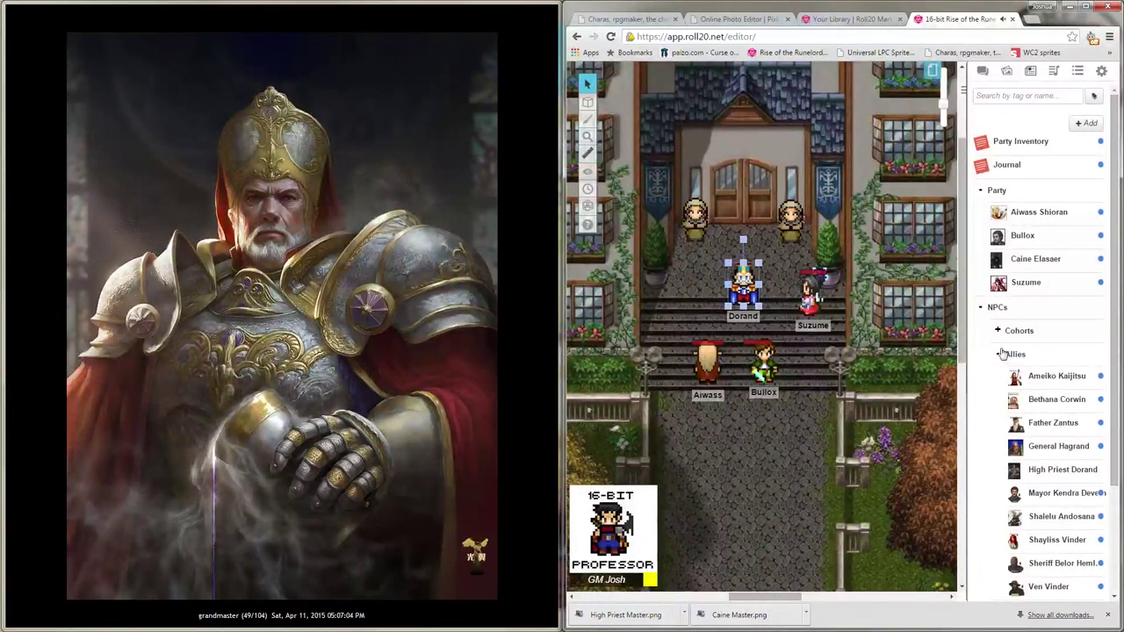
click(998, 354)
Step: Place Shadow Crusader Vanguard, Inquisitor and Magus tokens from Enemies onto the path below
click(999, 401)
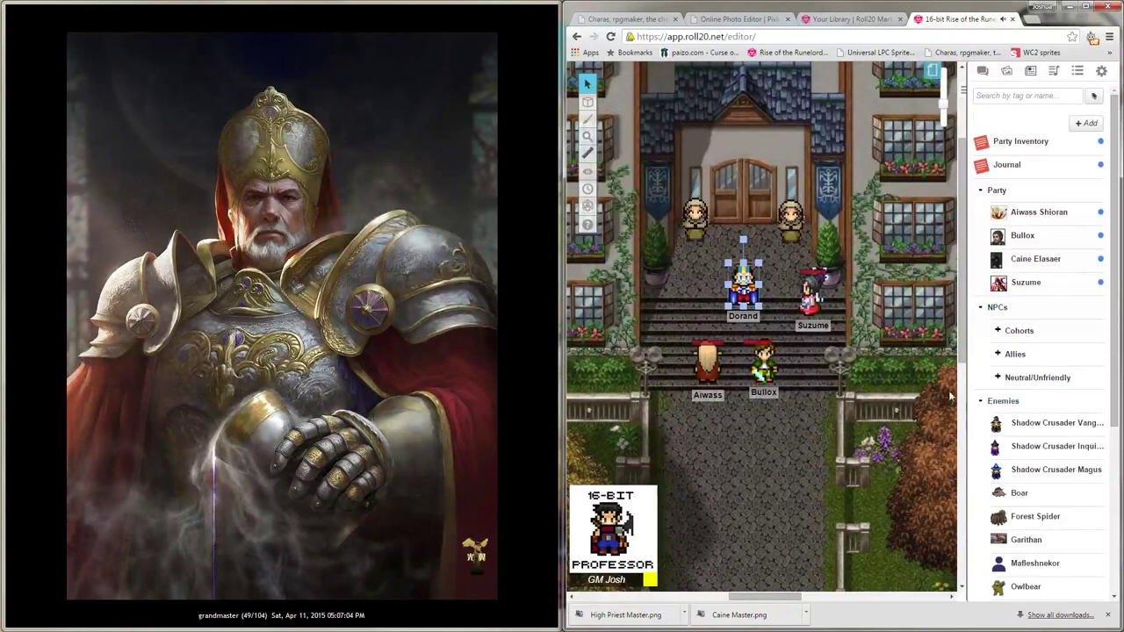
scroll(926, 397, down, 2)
drag(1045, 427, 769, 419)
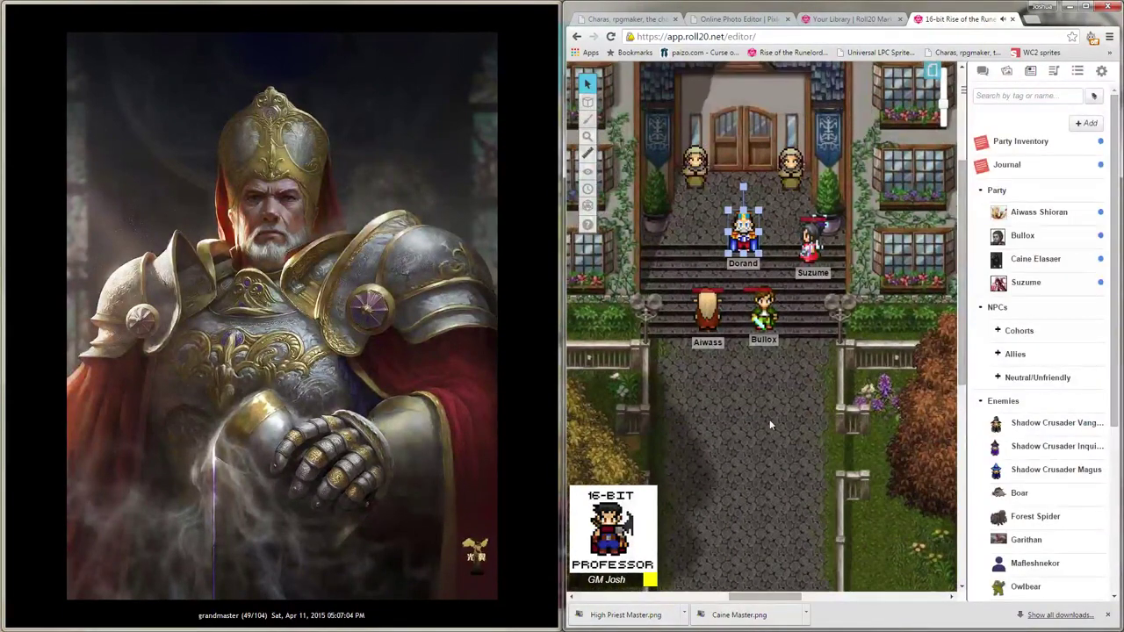
drag(1029, 448, 788, 406)
drag(1035, 468, 715, 411)
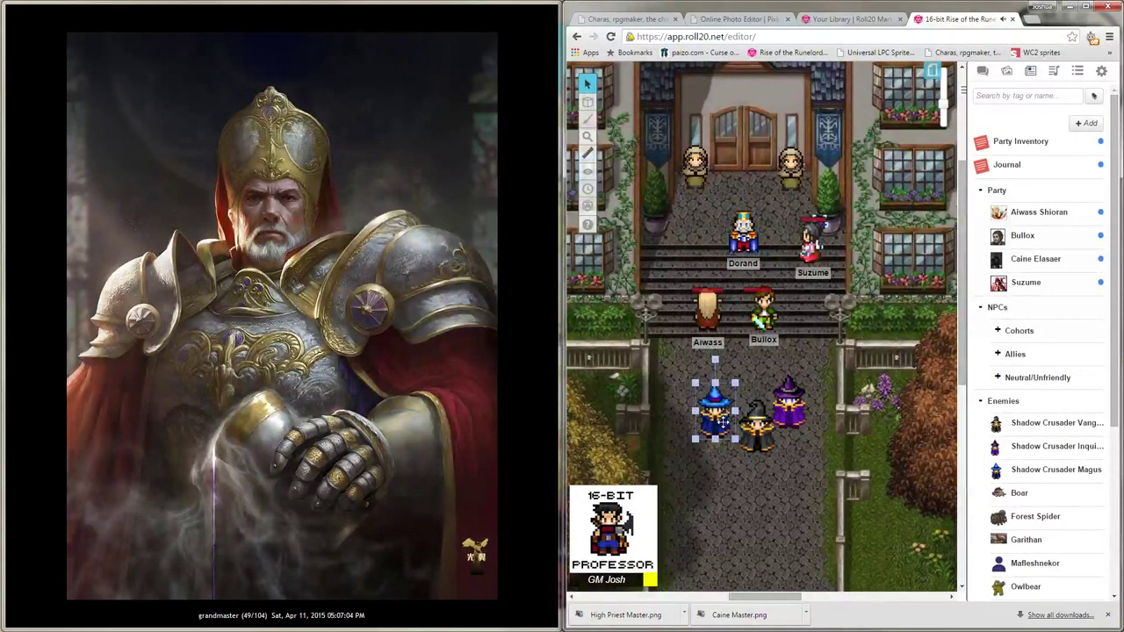
click(755, 430)
click(803, 478)
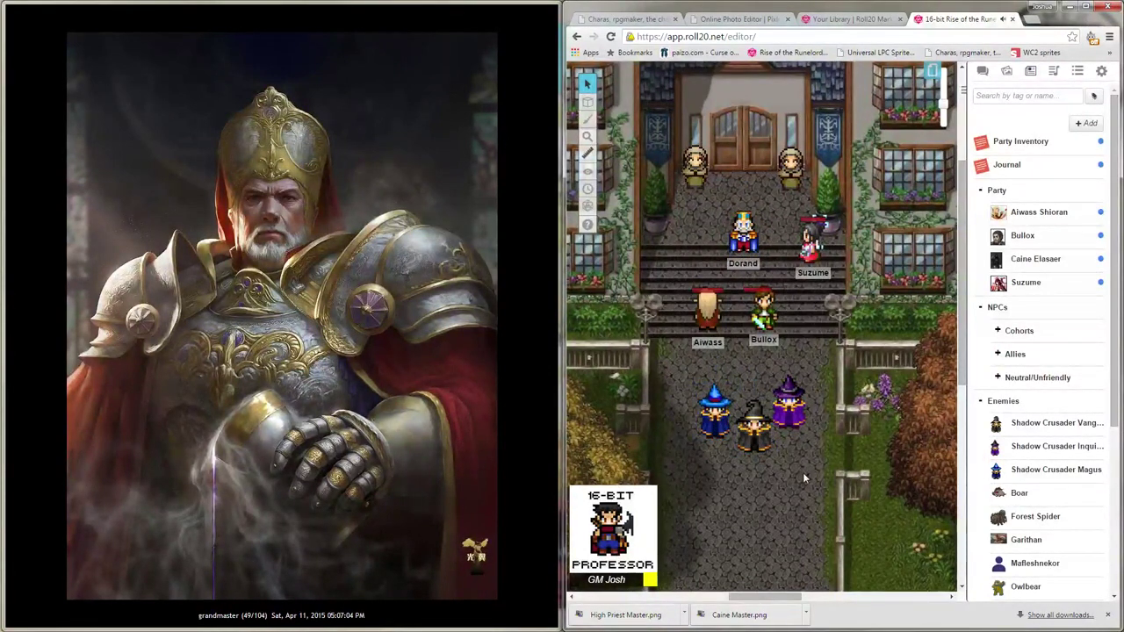
Step: Add and then delete a stray Garithan token, adjust the mage tokens, and deselect them
scroll(1043, 504, down, 3)
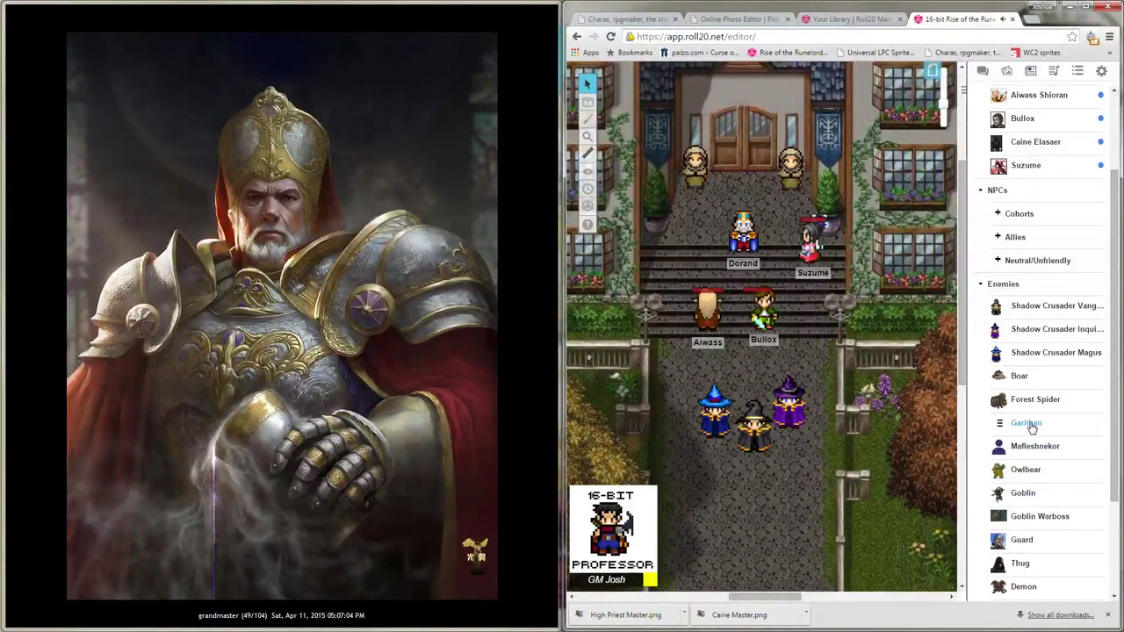
drag(1032, 428, 652, 375)
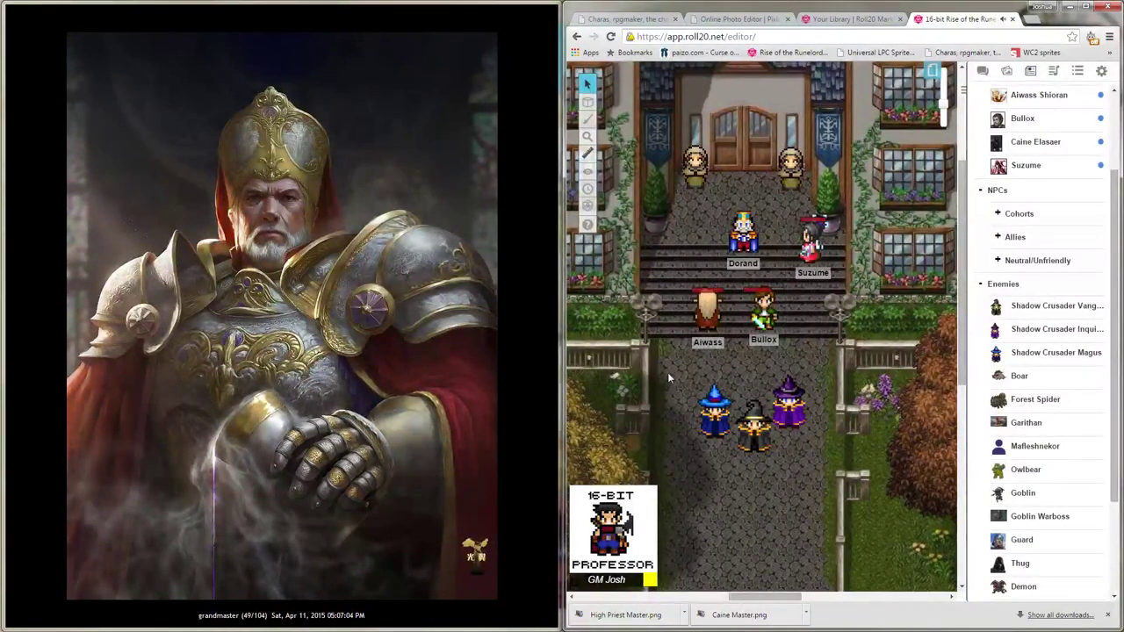
click(650, 372)
key(Delete)
scroll(683, 376, up, 1)
drag(684, 416, 815, 511)
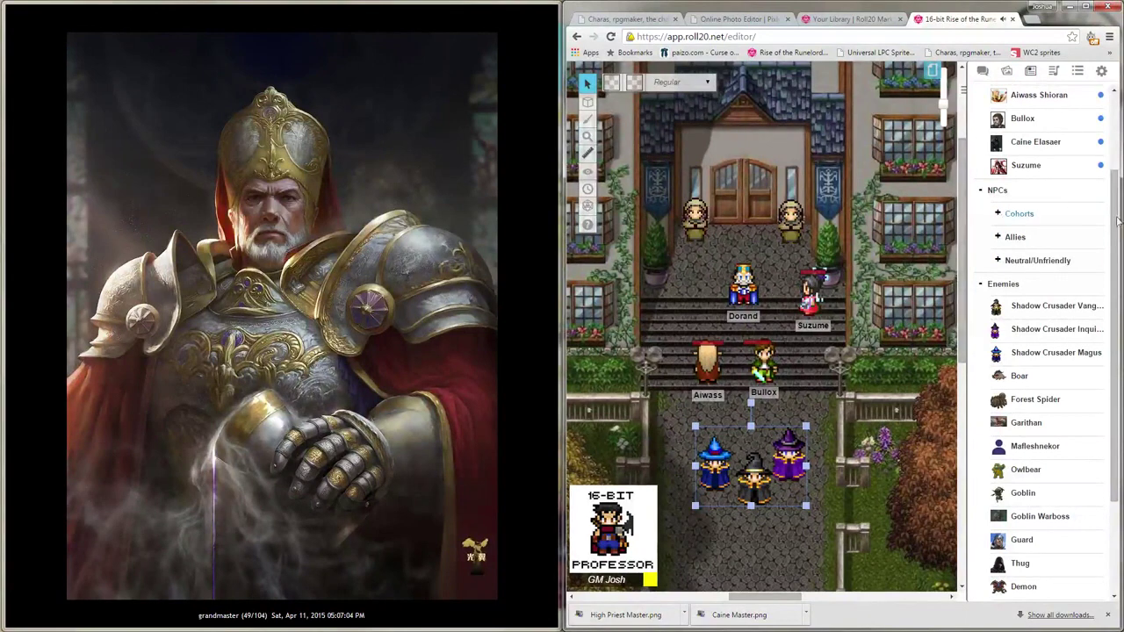
scroll(1117, 197, up, 3)
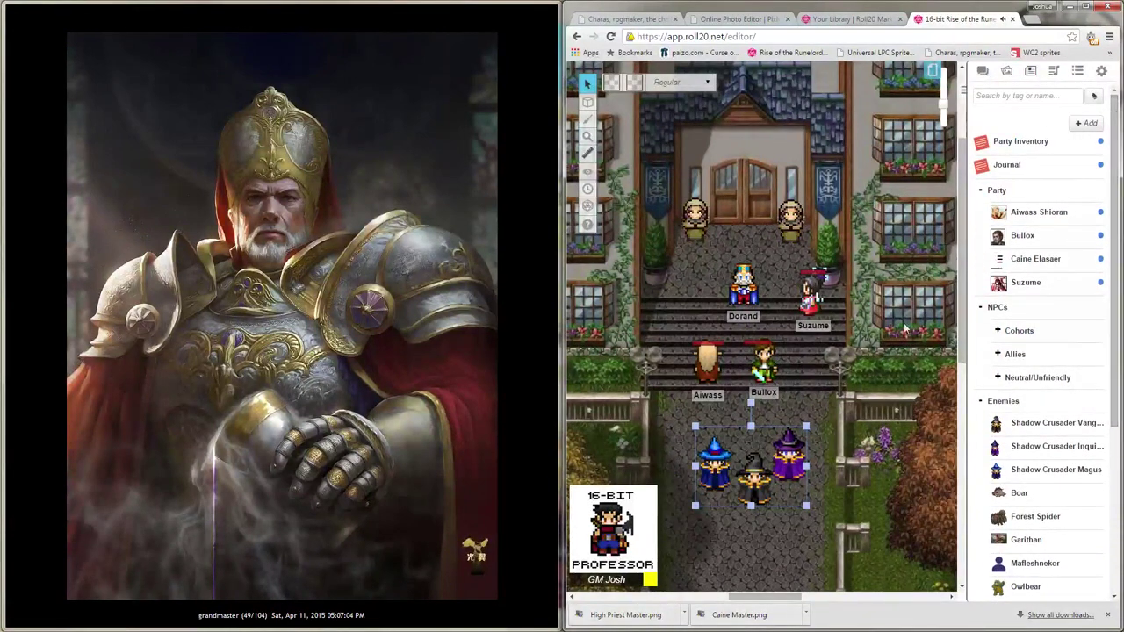
click(880, 345)
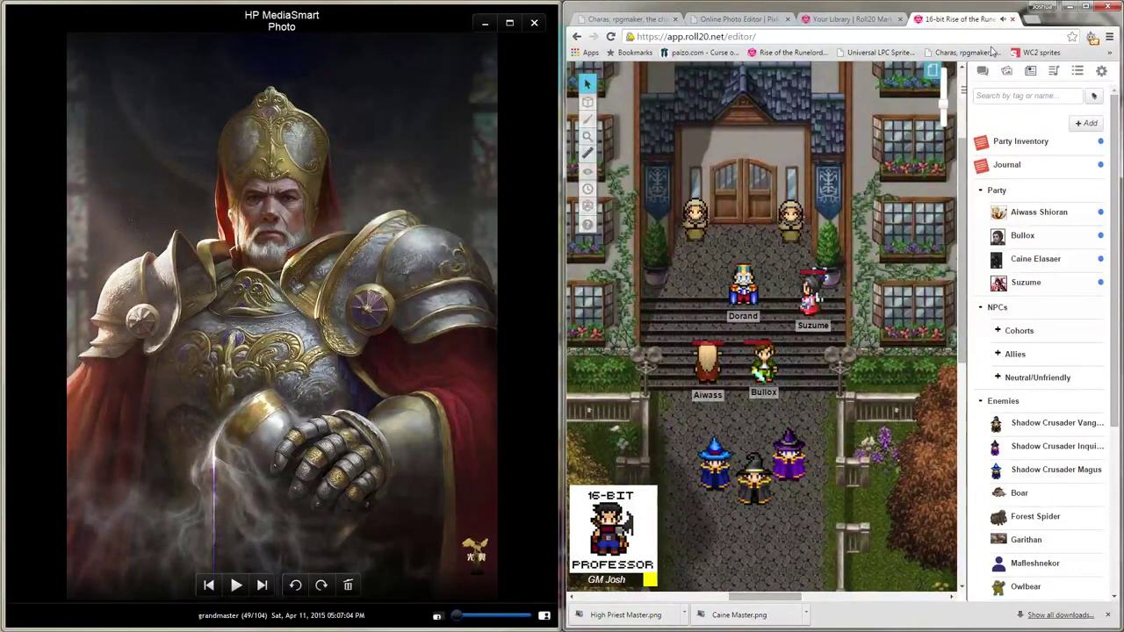
Step: Marquee-select and delete the three mage tokens, then check Your Library and return to the map
drag(811, 534, 694, 468)
key(Delete)
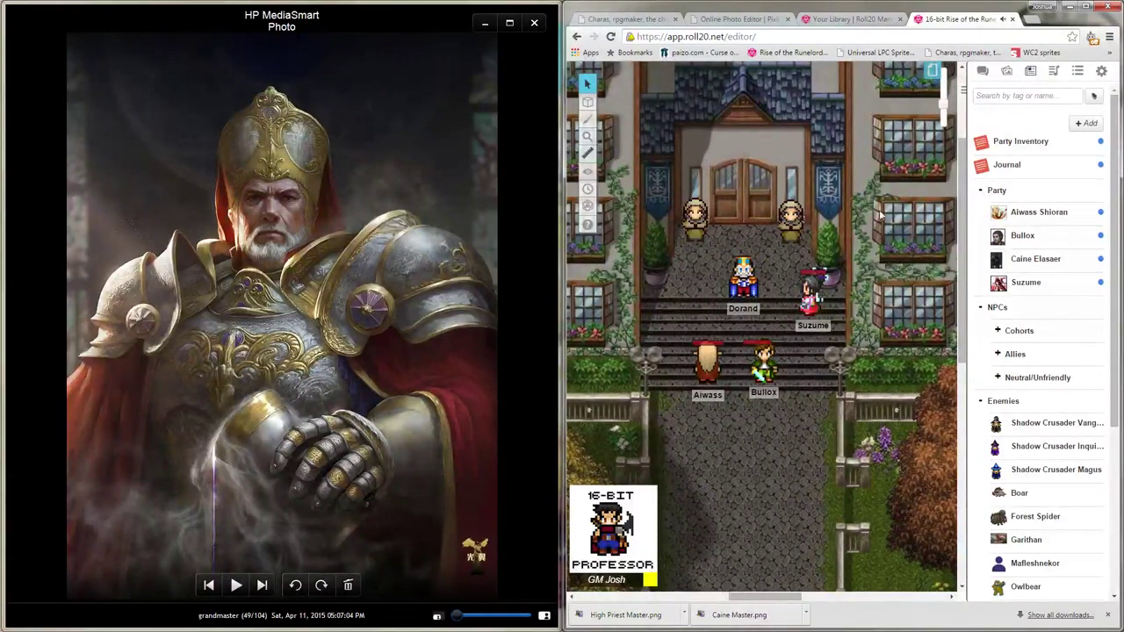
click(885, 19)
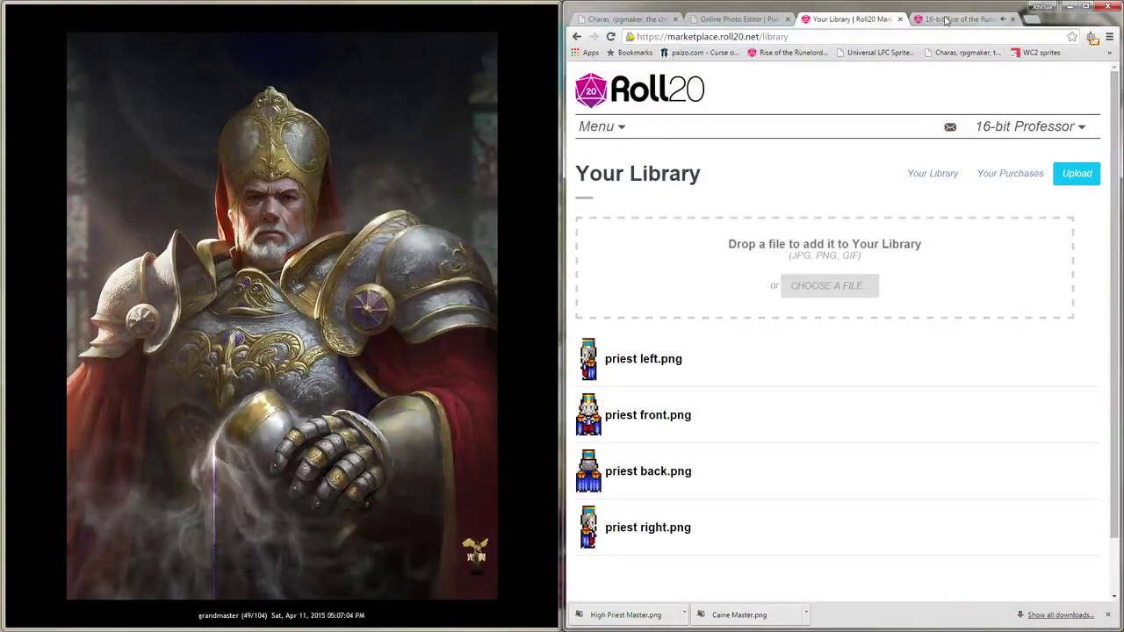
click(946, 20)
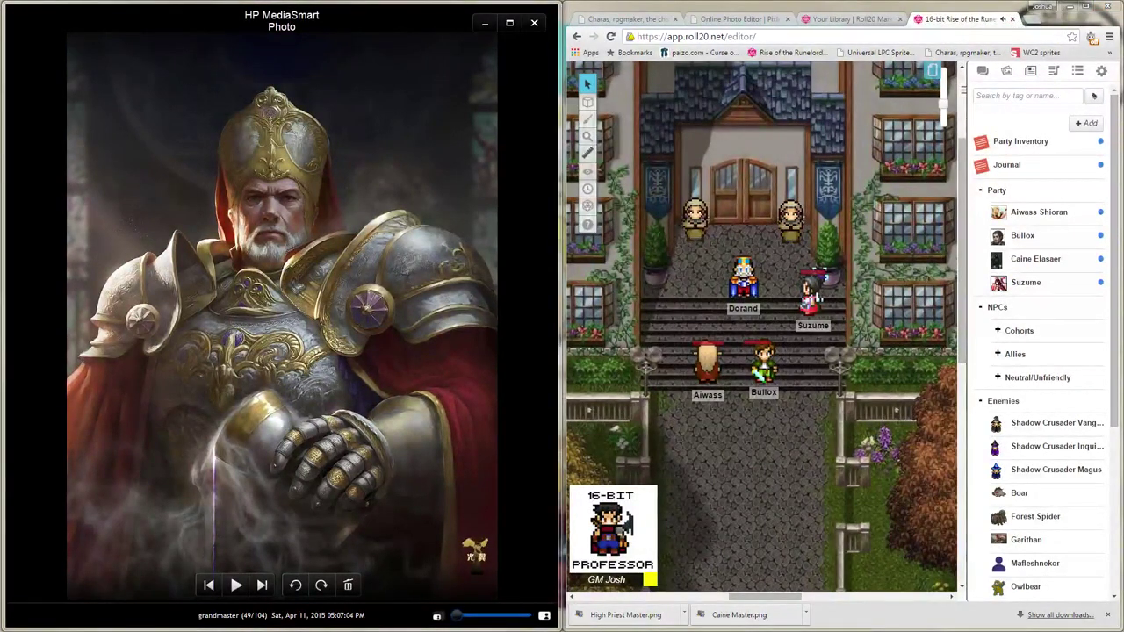
Step: Cycle through the browser tabs, ending on the Charas generator page
click(648, 19)
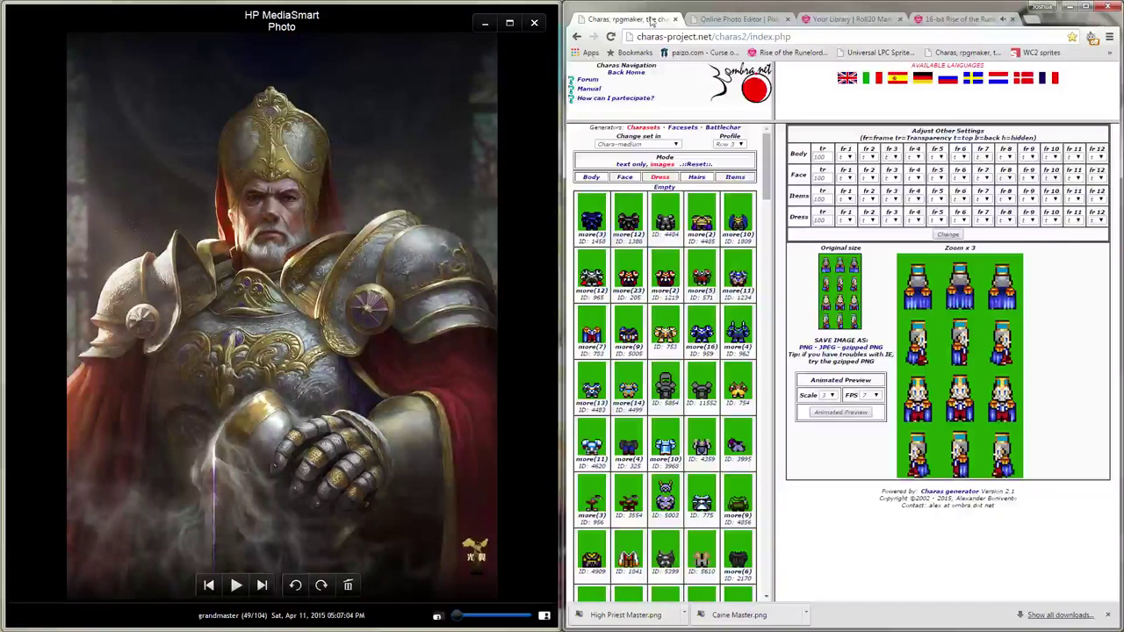
click(736, 19)
click(889, 19)
click(636, 19)
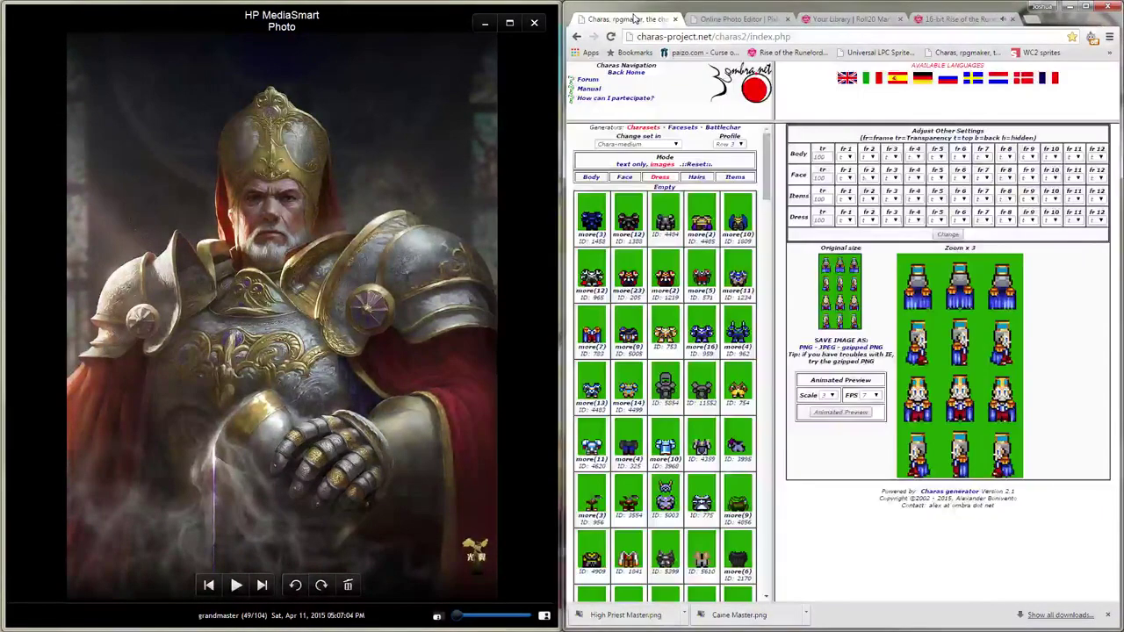